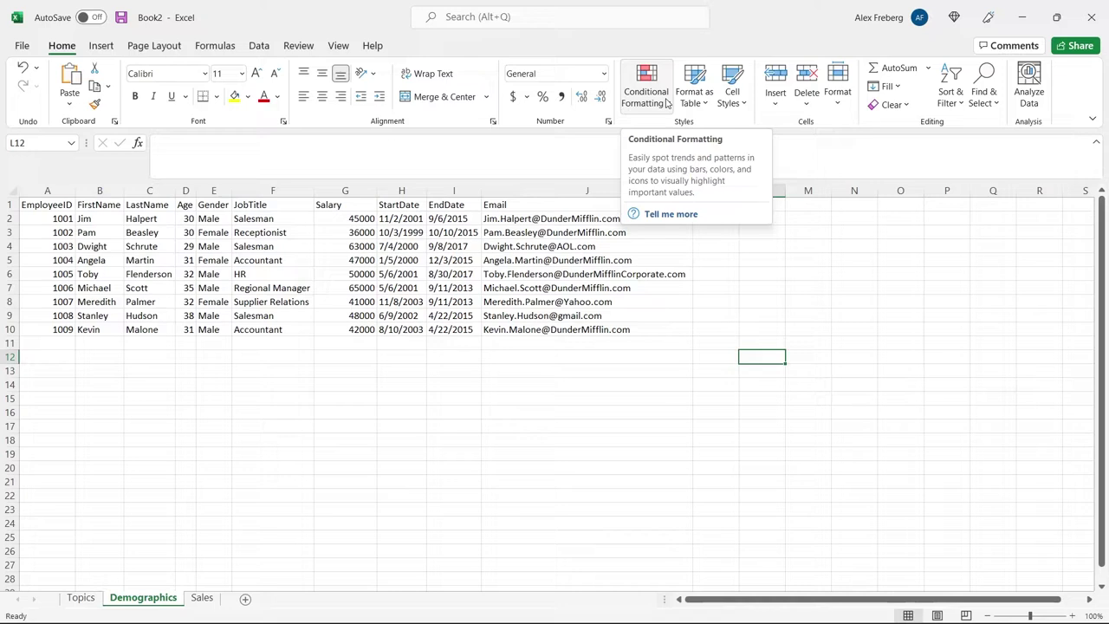
Preview the Highlight Cells, Top/Bottom, Color Scales and Icon Sets submenus, then close without choosing any.
{"action": "left_click", "coordinate": [666, 103]}
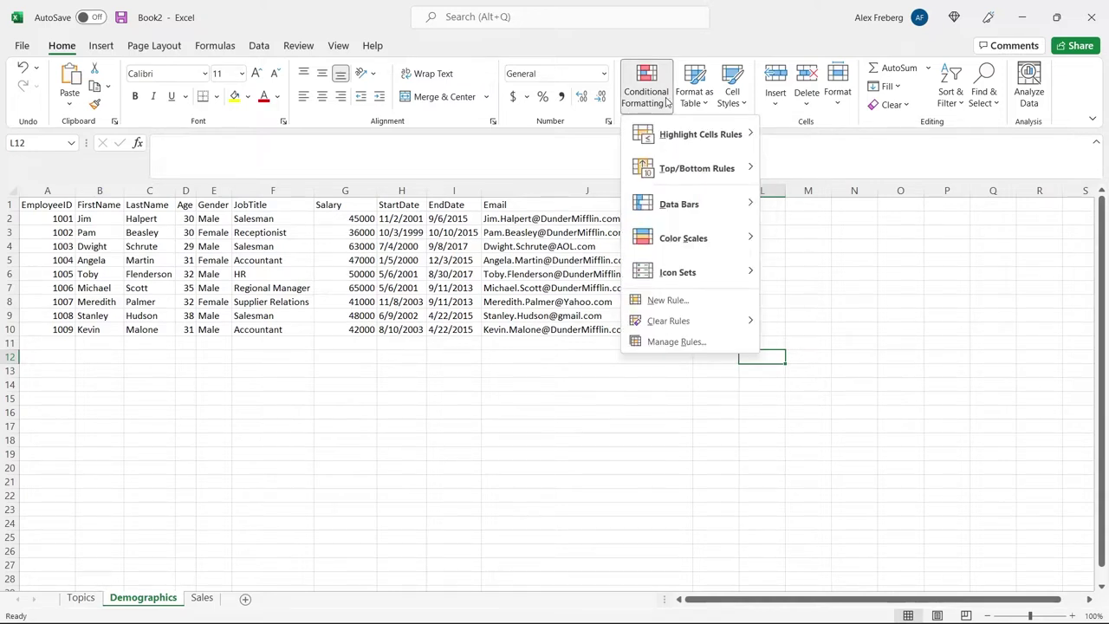
{"action": "mouse_move", "coordinate": [688, 125]}
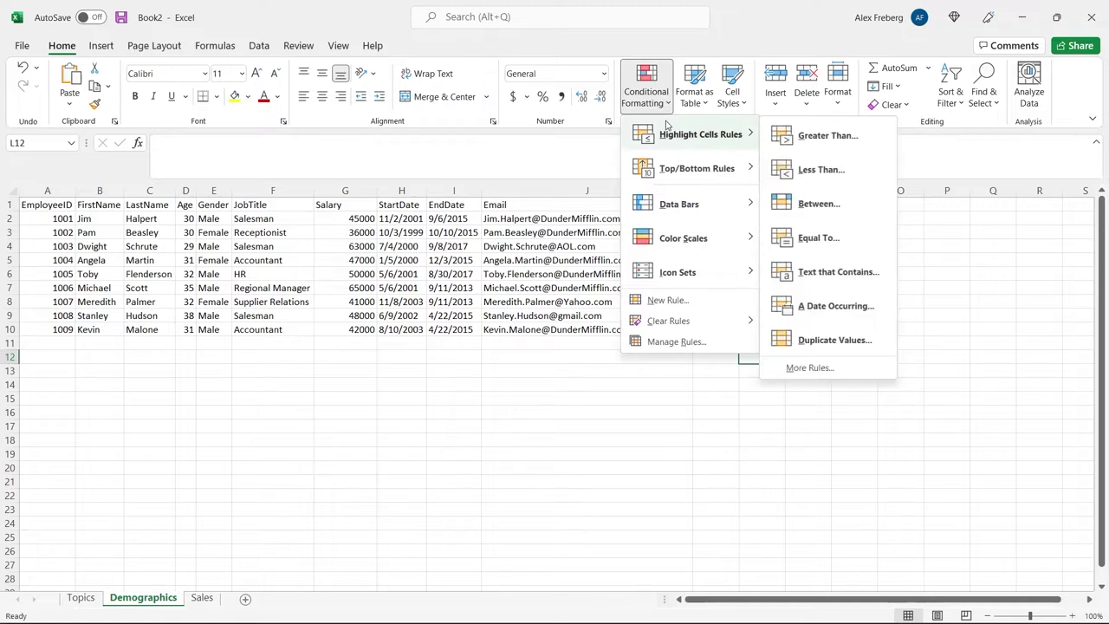
{"action": "mouse_move", "coordinate": [702, 167]}
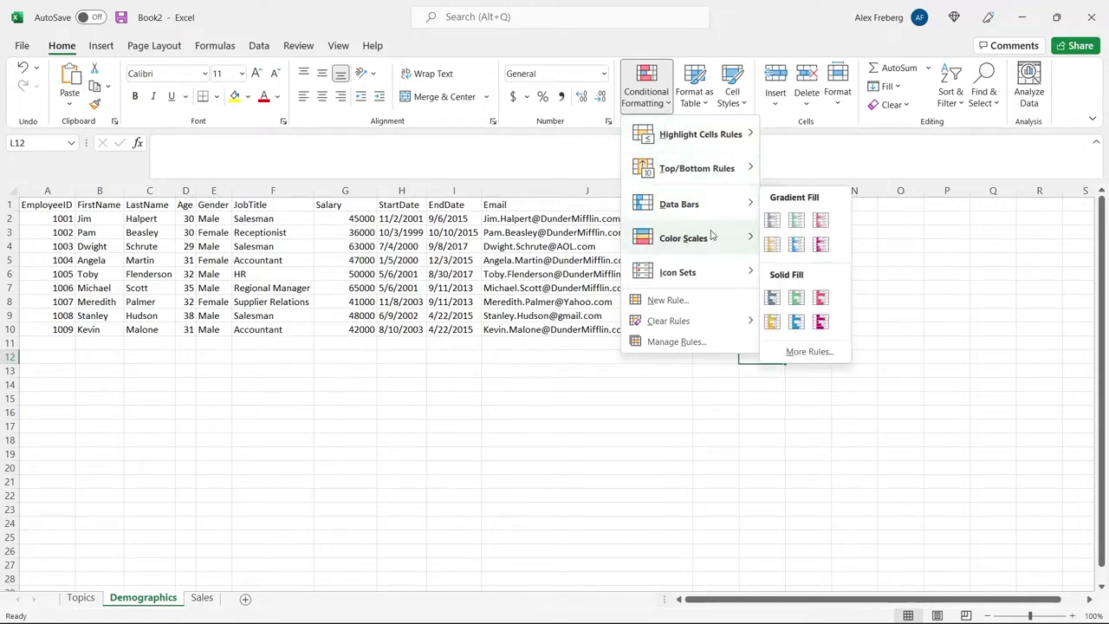
{"action": "mouse_move", "coordinate": [710, 234]}
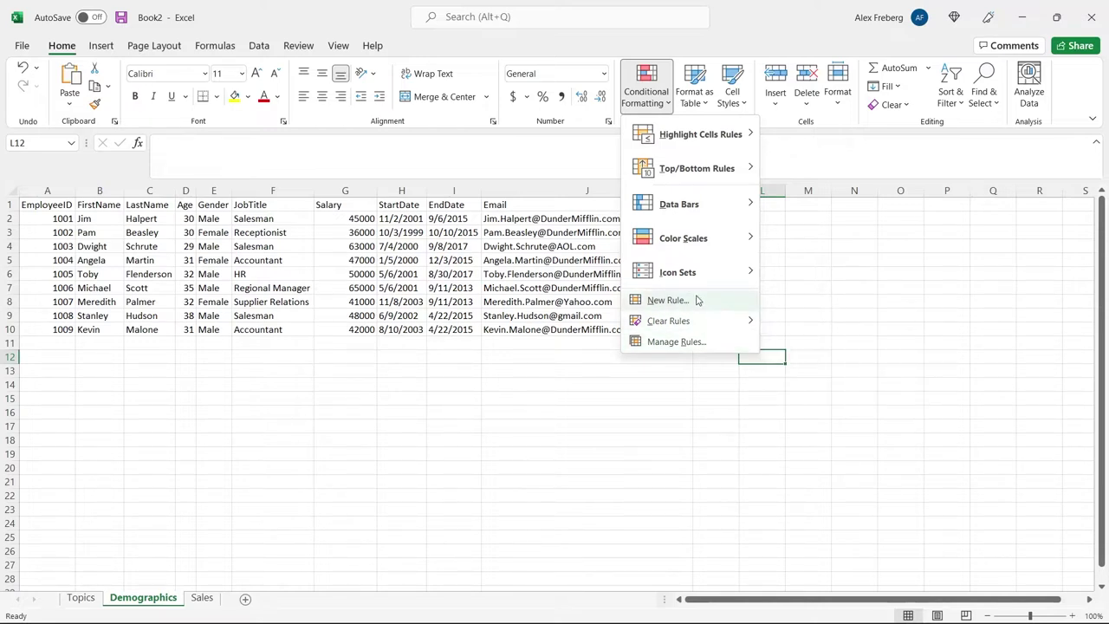
{"action": "mouse_move", "coordinate": [707, 279]}
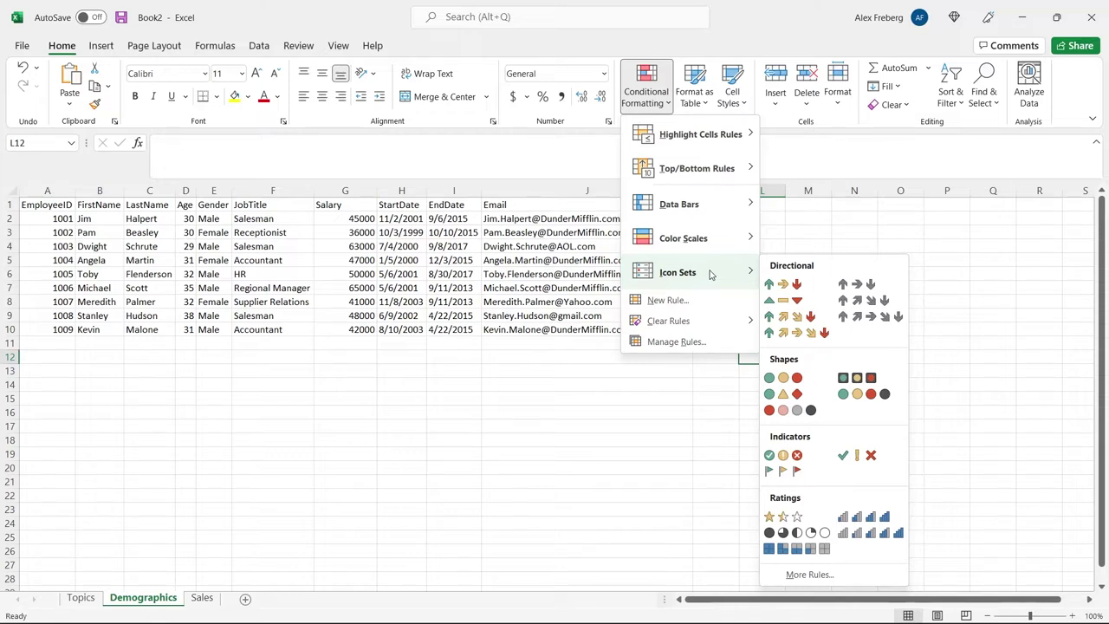
{"action": "left_click", "coordinate": [208, 601]}
On the Sales sheet, apply the 3 Arrows icon set to the Paper row (A2:M2).
{"action": "left_click", "coordinate": [206, 599]}
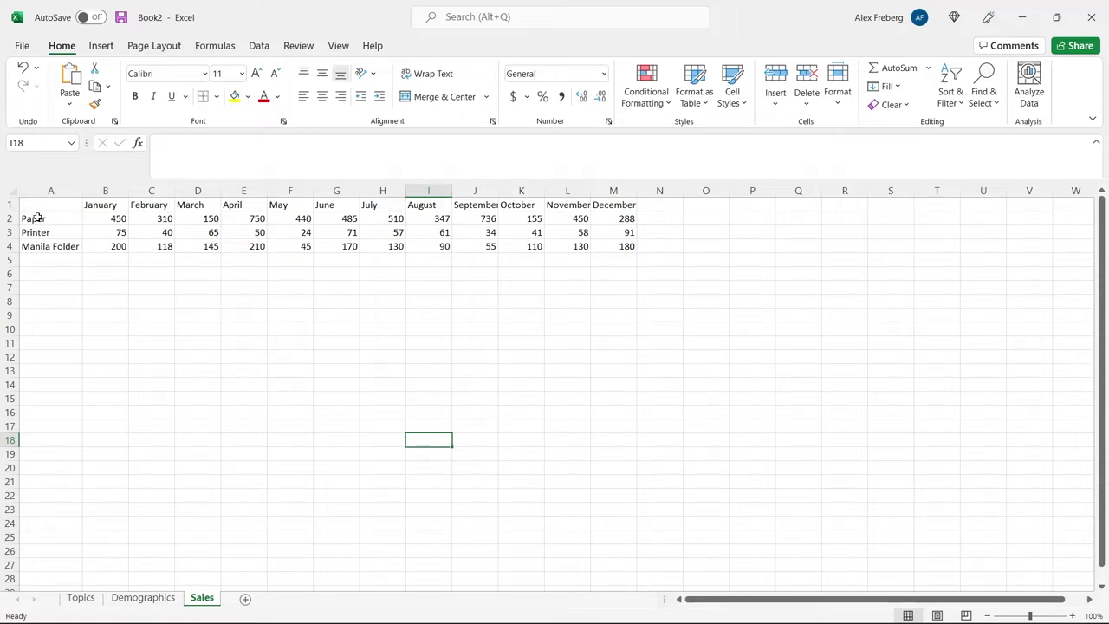
{"action": "left_click_drag", "start_coordinate": [33, 218], "coordinate": [612, 217]}
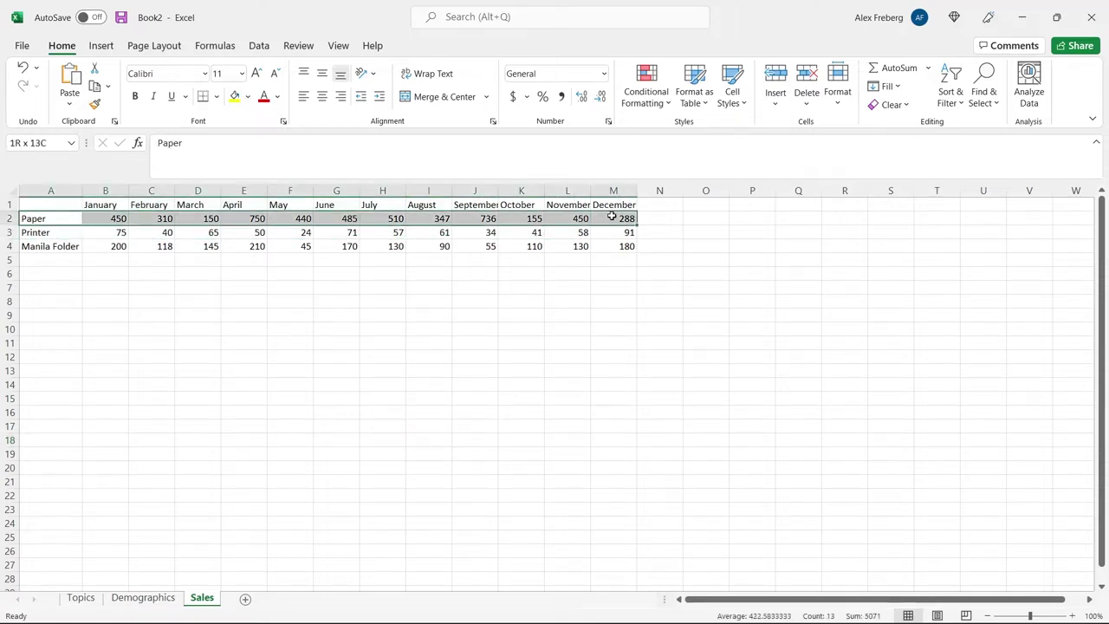
{"action": "left_click", "coordinate": [646, 95]}
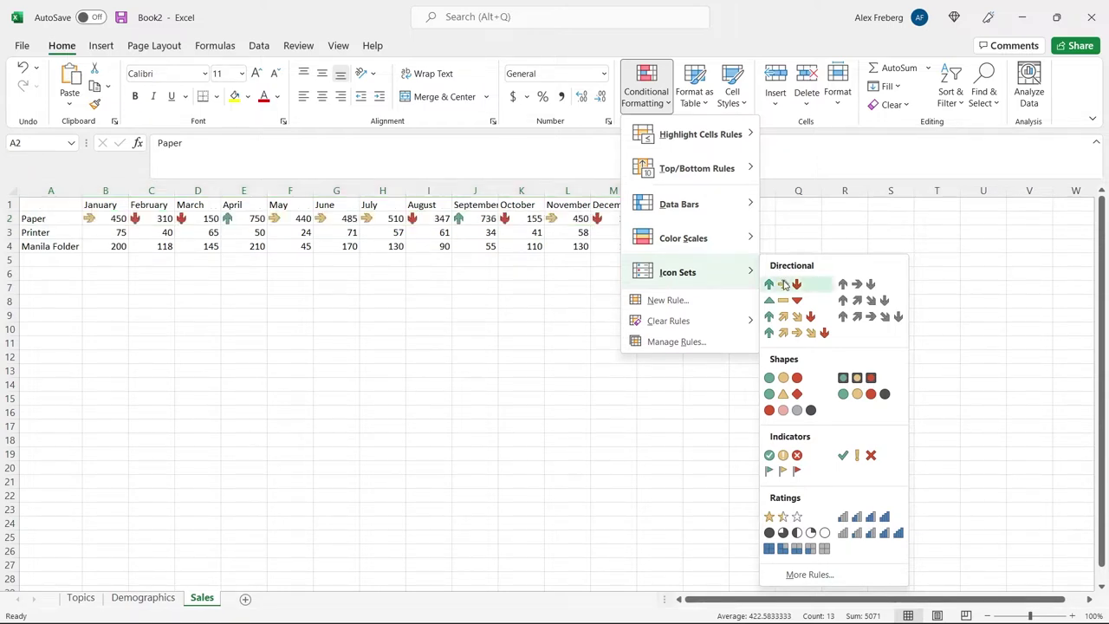
{"action": "left_click", "coordinate": [784, 284]}
Check the Paper arrows for 450, 310 and 750, then select all three products' monthly values.
{"action": "left_click", "coordinate": [421, 275]}
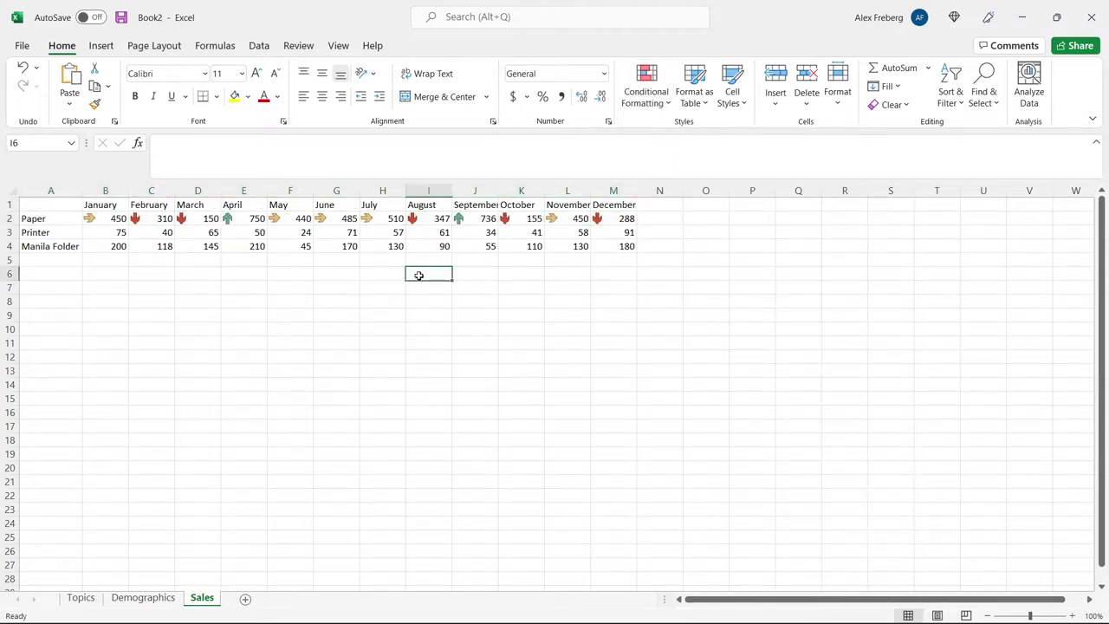
{"action": "left_click", "coordinate": [104, 218]}
{"action": "left_click", "coordinate": [149, 218]}
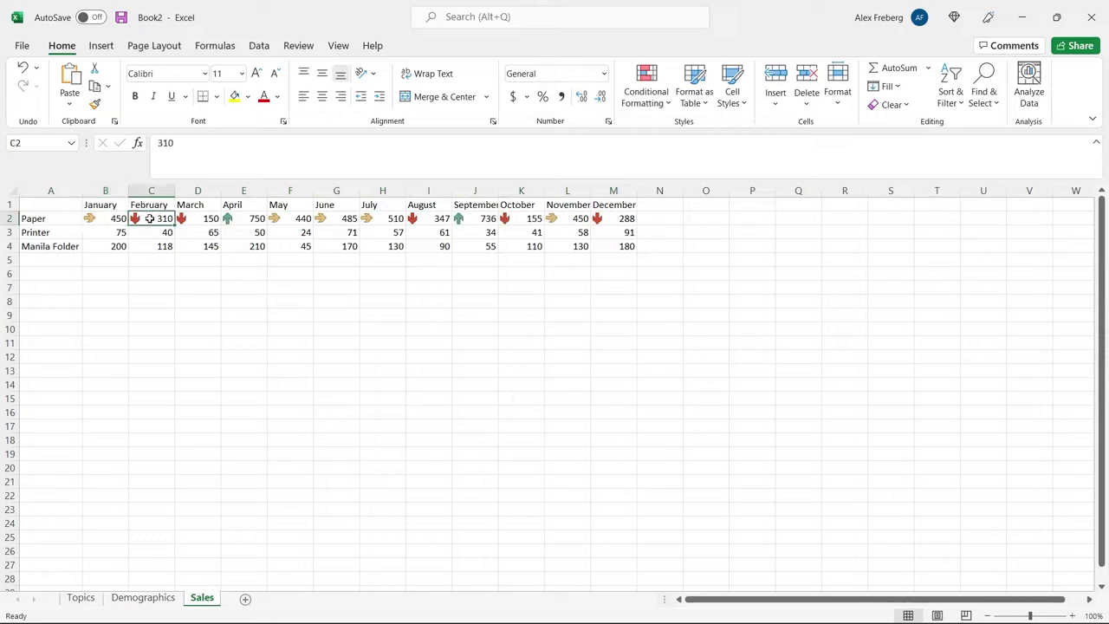
{"action": "left_click", "coordinate": [240, 219]}
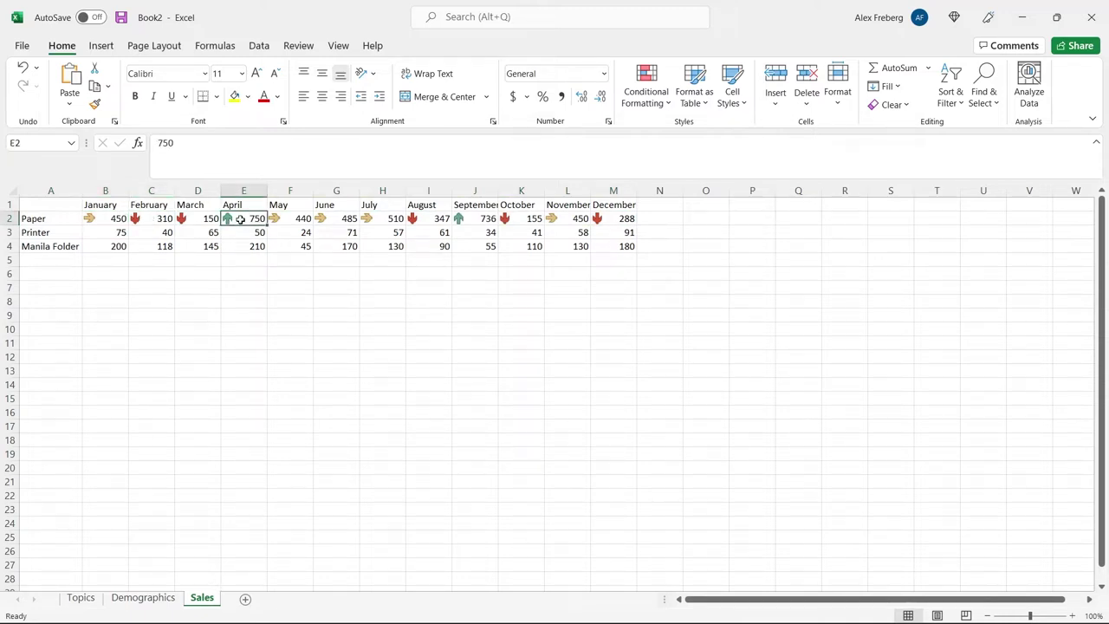
{"action": "left_click", "coordinate": [387, 293]}
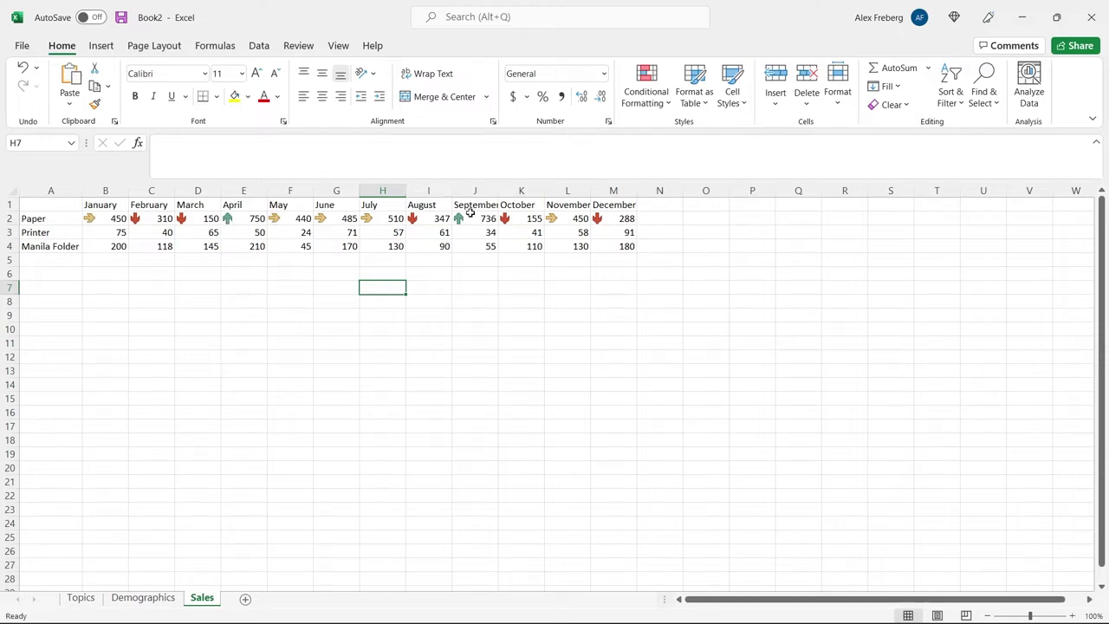
{"action": "left_click_drag", "start_coordinate": [104, 218], "coordinate": [629, 247]}
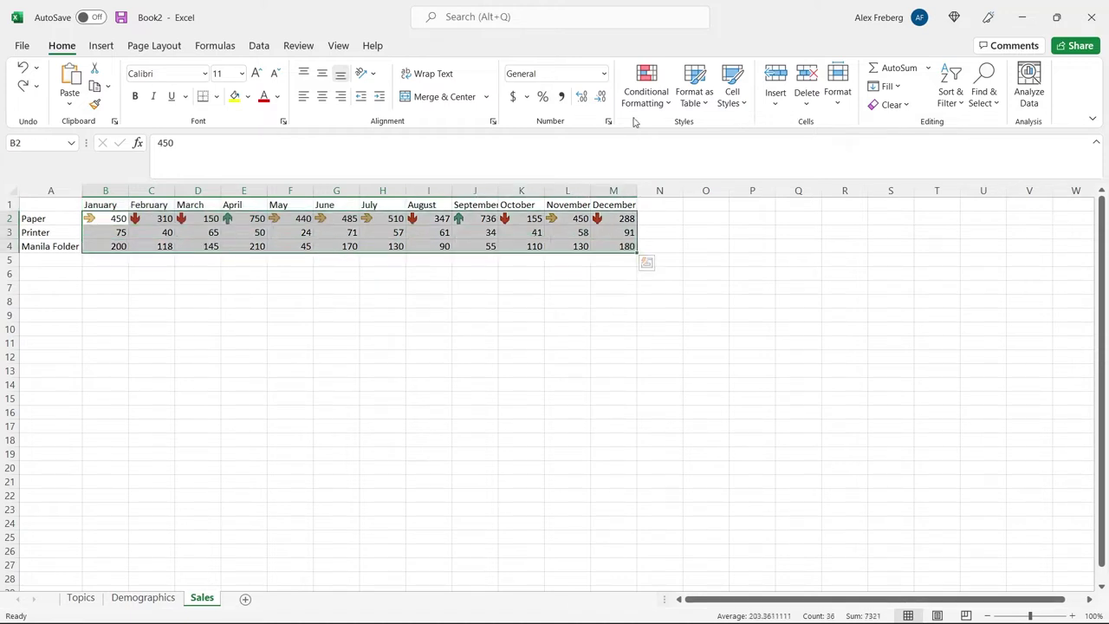
Try 3 Arrows across all three rows, compare Printer and Paper values, then undo it.
{"action": "left_click", "coordinate": [646, 87]}
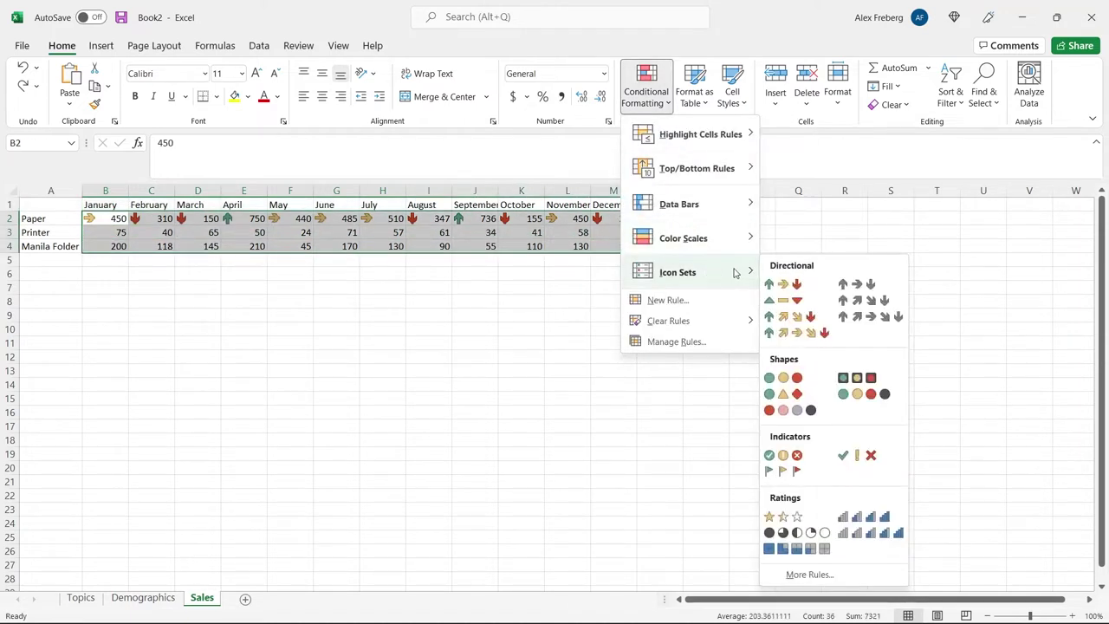
{"action": "left_click", "coordinate": [780, 284]}
{"action": "left_click", "coordinate": [432, 288]}
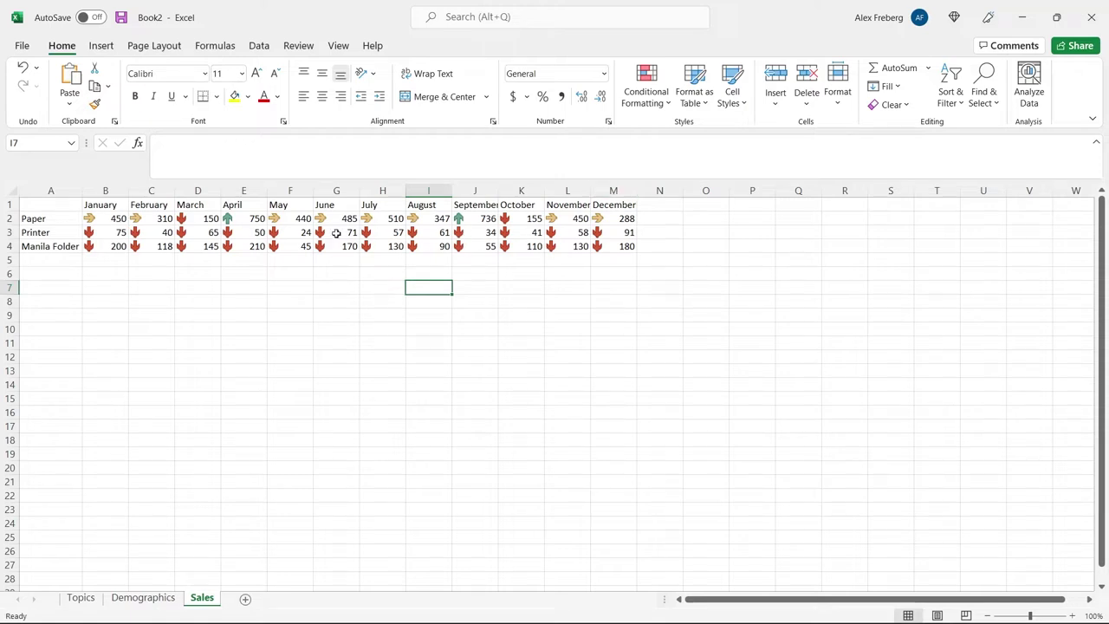
{"action": "left_click", "coordinate": [305, 234]}
{"action": "left_click", "coordinate": [246, 232]}
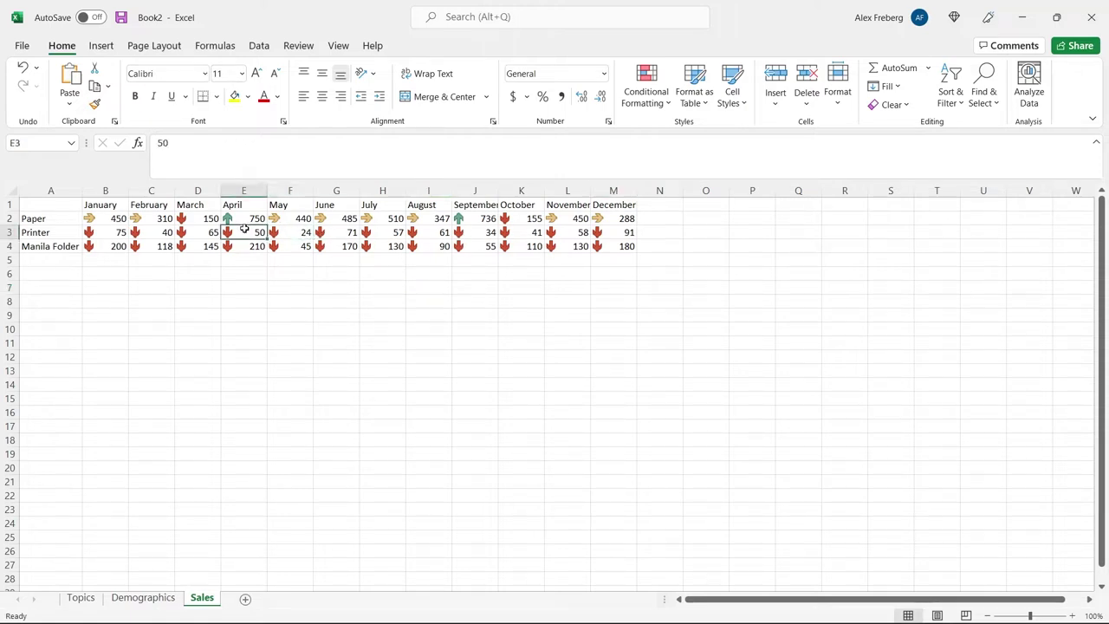
{"action": "left_click", "coordinate": [205, 234]}
{"action": "left_click", "coordinate": [111, 221]}
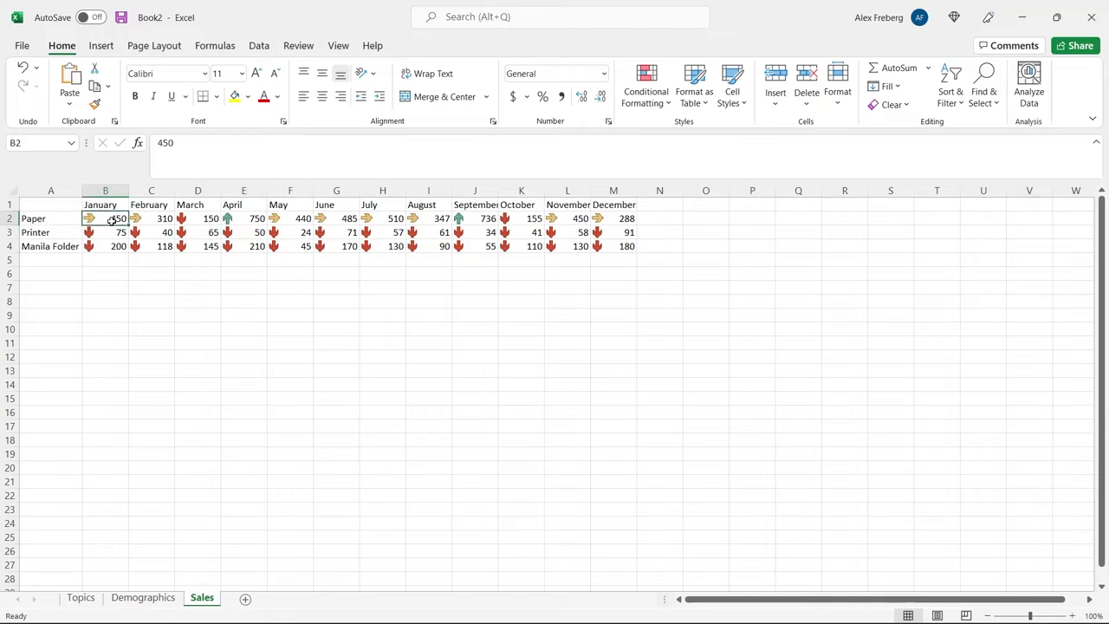
{"action": "left_click", "coordinate": [248, 220]}
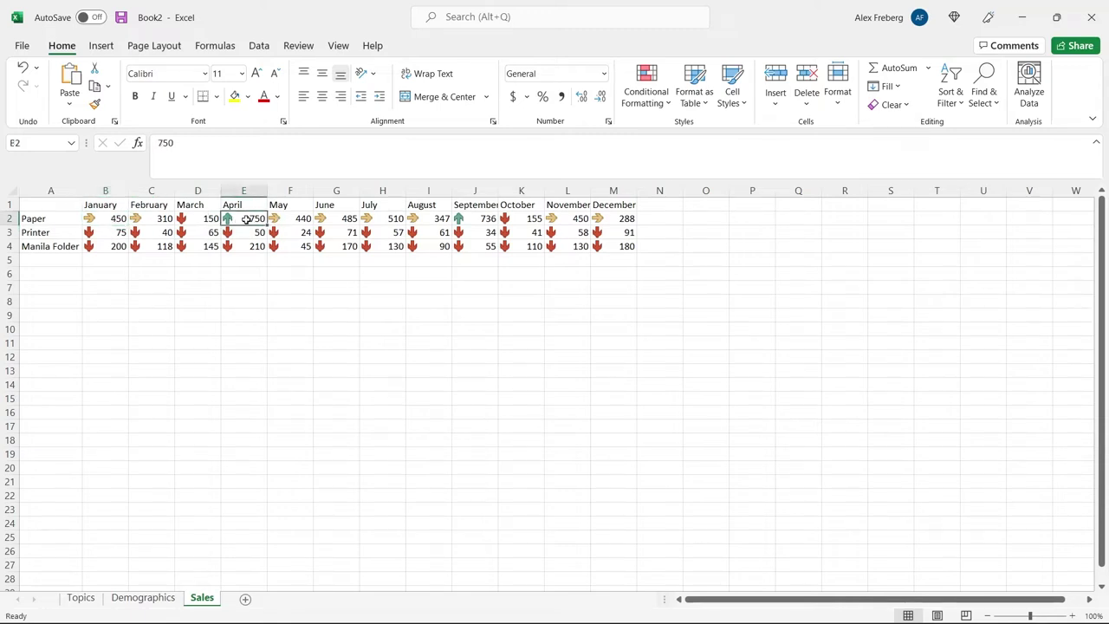
{"action": "left_click", "coordinate": [238, 231]}
{"action": "key", "text": "ctrl+z"}
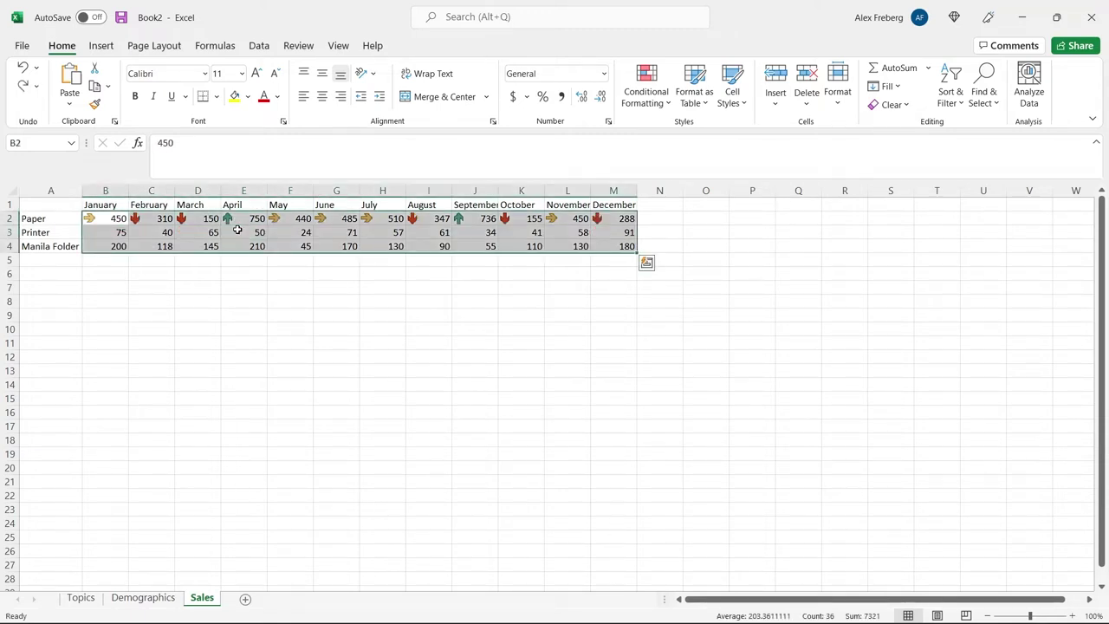
Apply the 3 Arrows icon set to the Printer row B3:M3, then select the Manila Folder row.
{"action": "left_click_drag", "start_coordinate": [90, 241], "coordinate": [612, 233]}
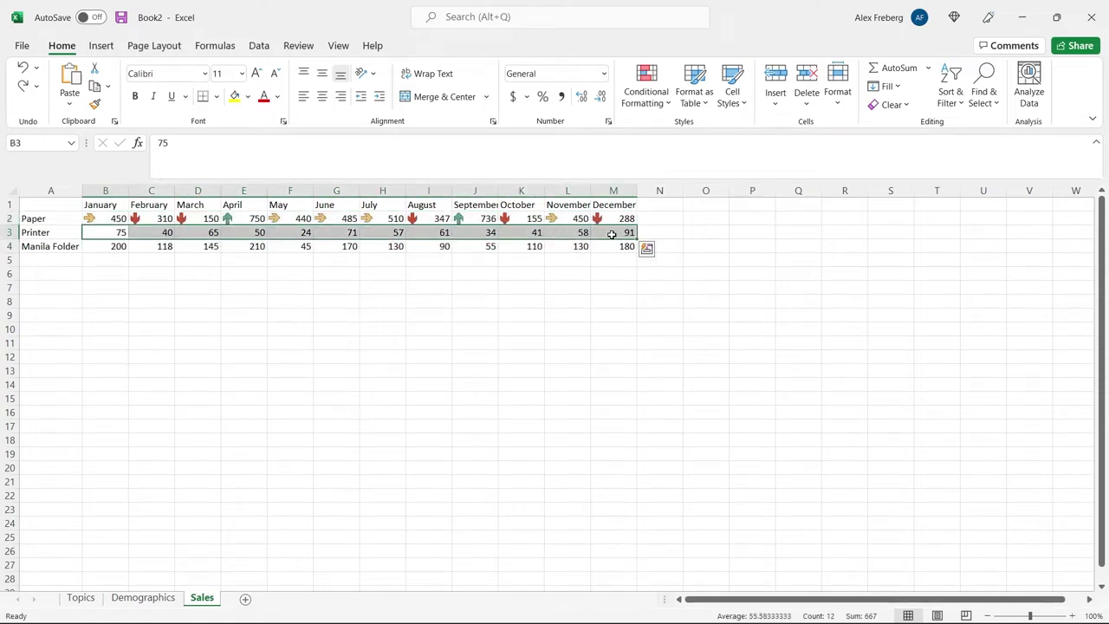
{"action": "left_click", "coordinate": [654, 103]}
{"action": "mouse_move", "coordinate": [703, 272]}
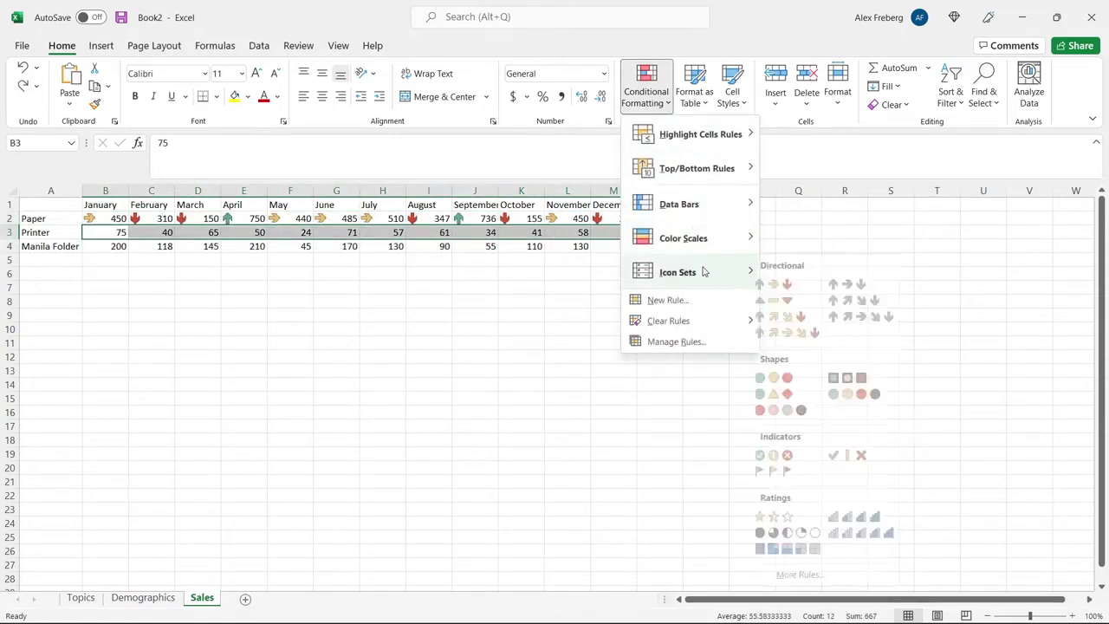
{"action": "left_click", "coordinate": [778, 284]}
{"action": "left_click", "coordinate": [448, 307]}
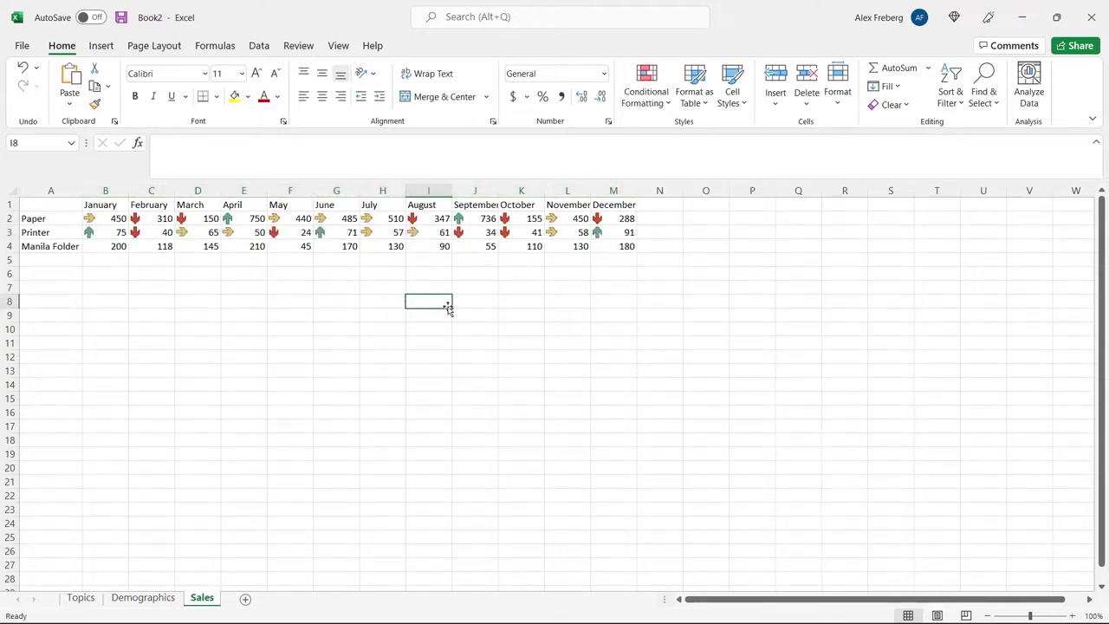
{"action": "left_click", "coordinate": [65, 231]}
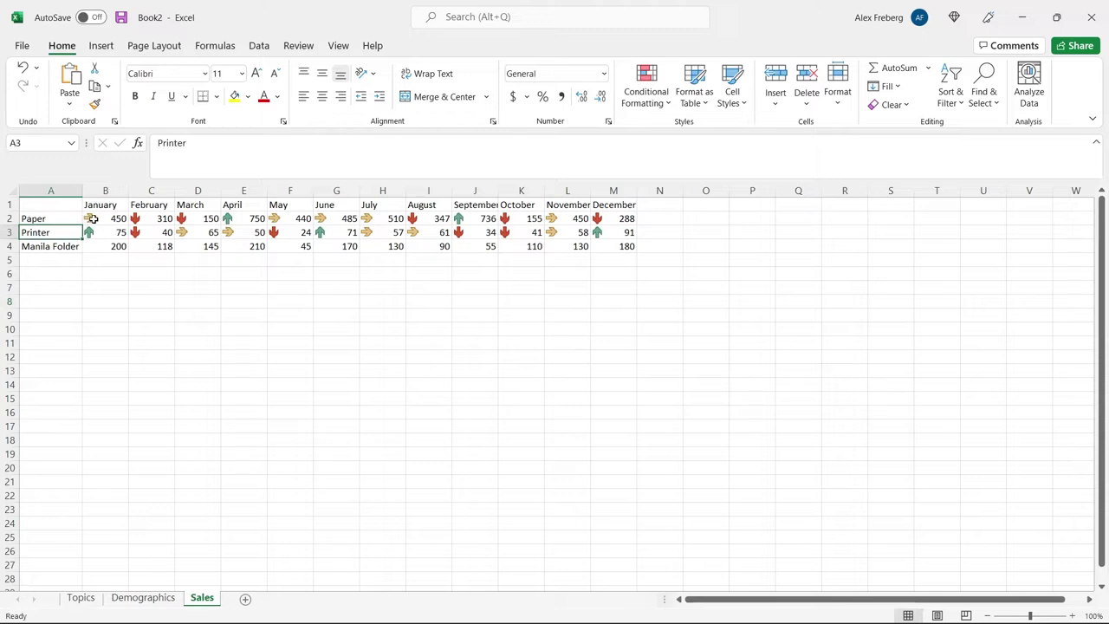
{"action": "left_click_drag", "start_coordinate": [113, 247], "coordinate": [607, 246]}
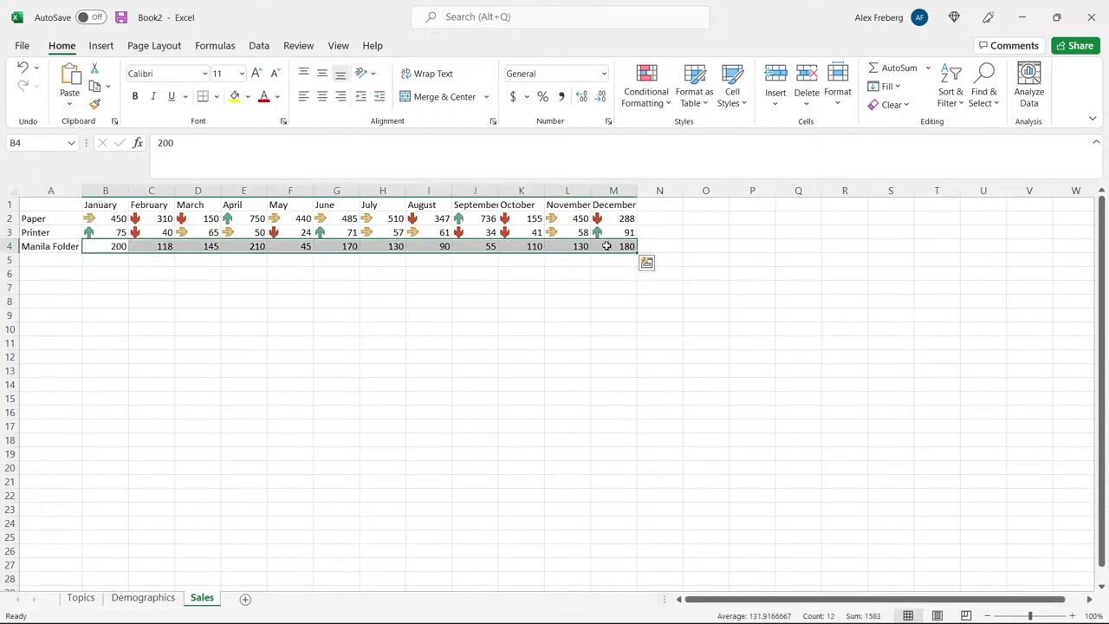
{"action": "left_click", "coordinate": [646, 91]}
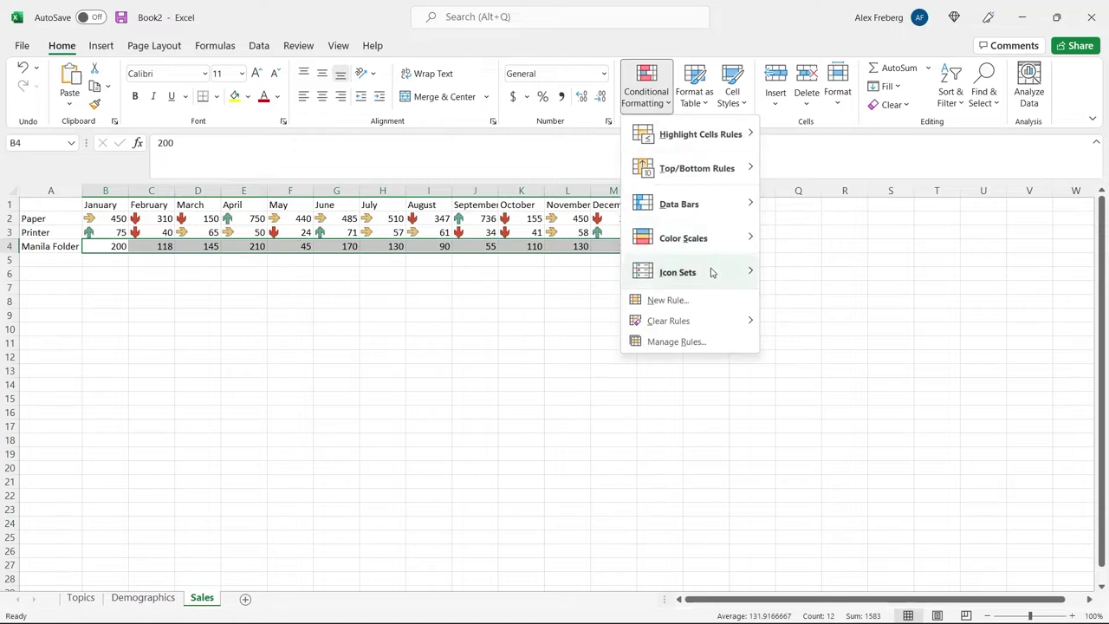
{"action": "mouse_move", "coordinate": [712, 272]}
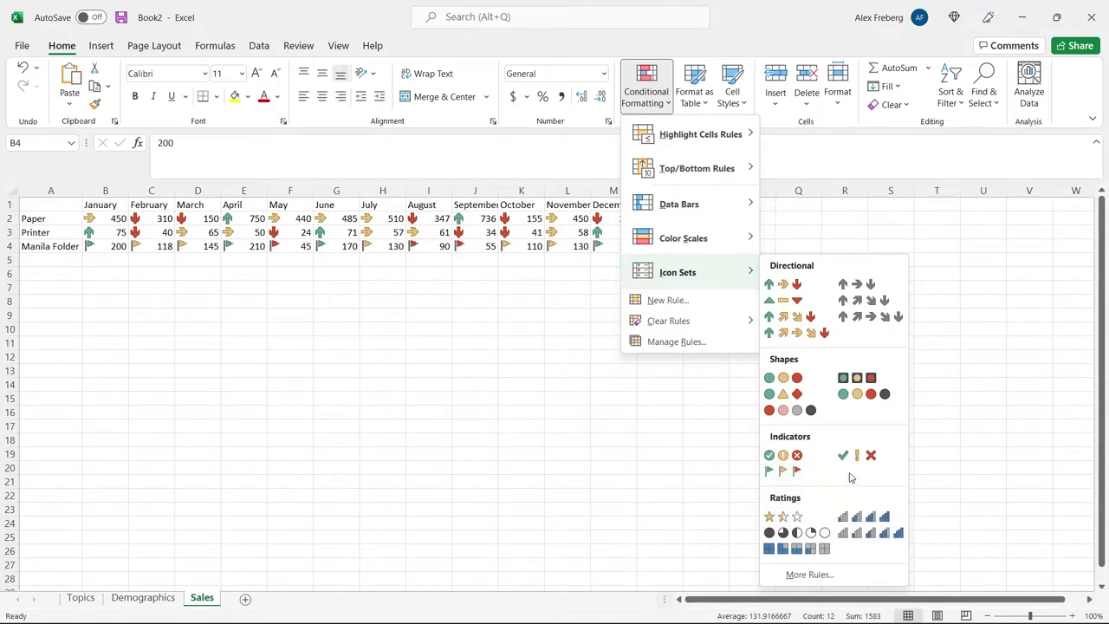
{"action": "left_click", "coordinate": [610, 491]}
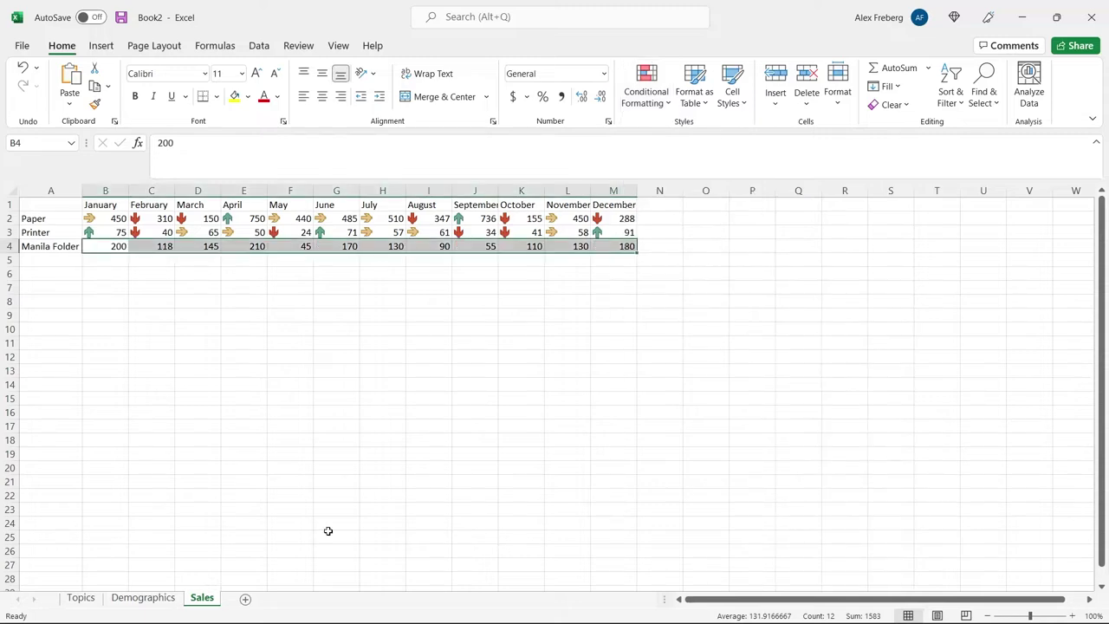
On the Demographics sheet, apply a Green-Yellow-Red scale to column G and check 63000 and 36000.
{"action": "left_click", "coordinate": [146, 598]}
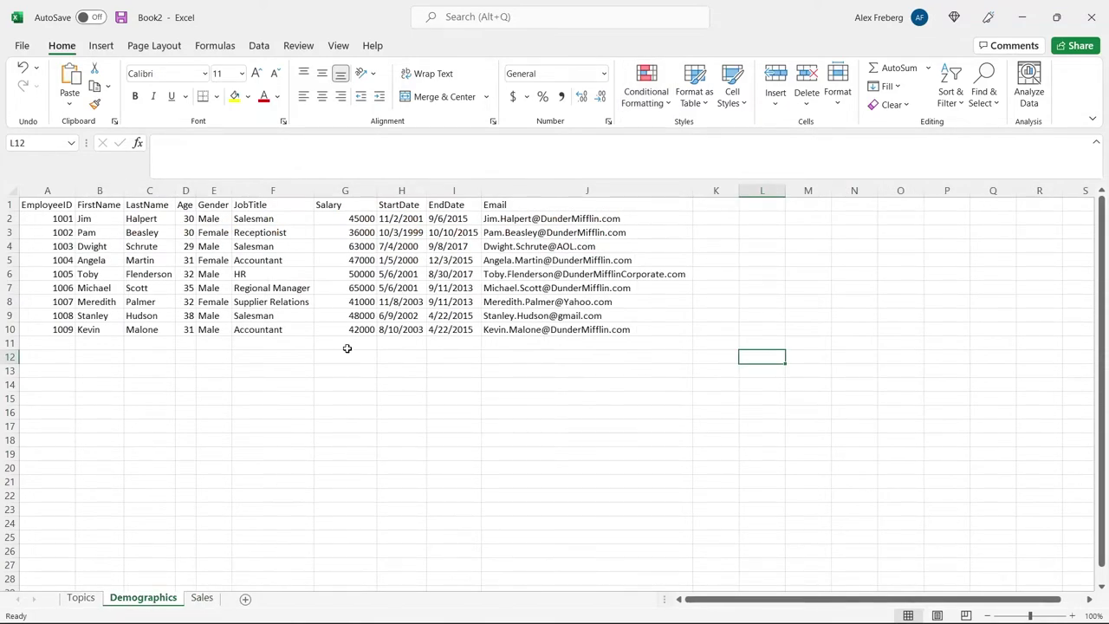
{"action": "left_click", "coordinate": [345, 191]}
{"action": "left_click", "coordinate": [647, 86]}
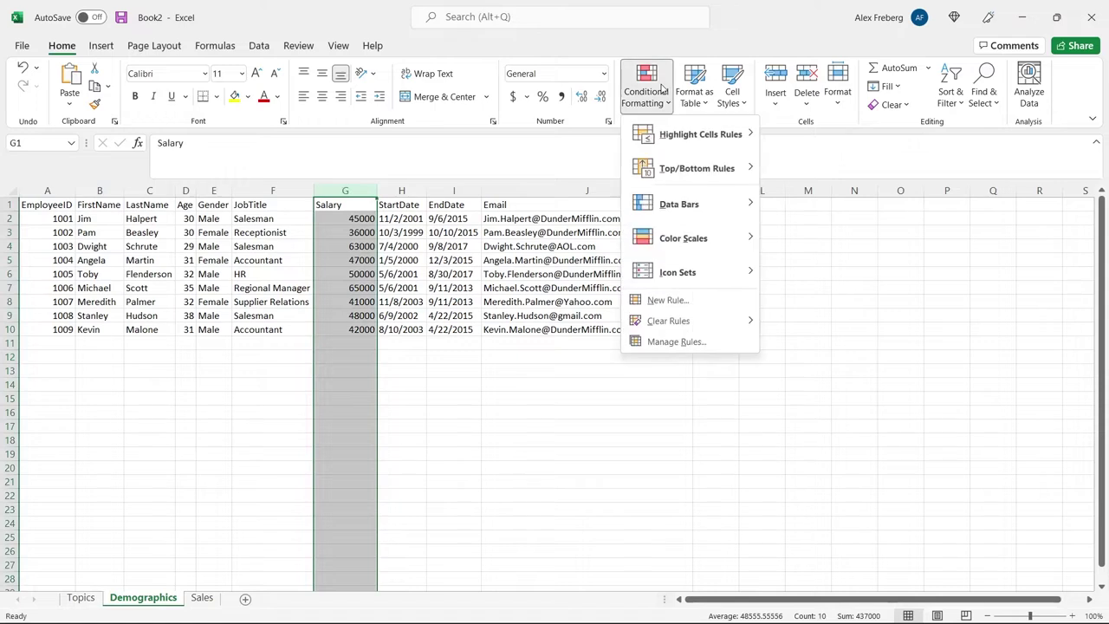
{"action": "mouse_move", "coordinate": [719, 240]}
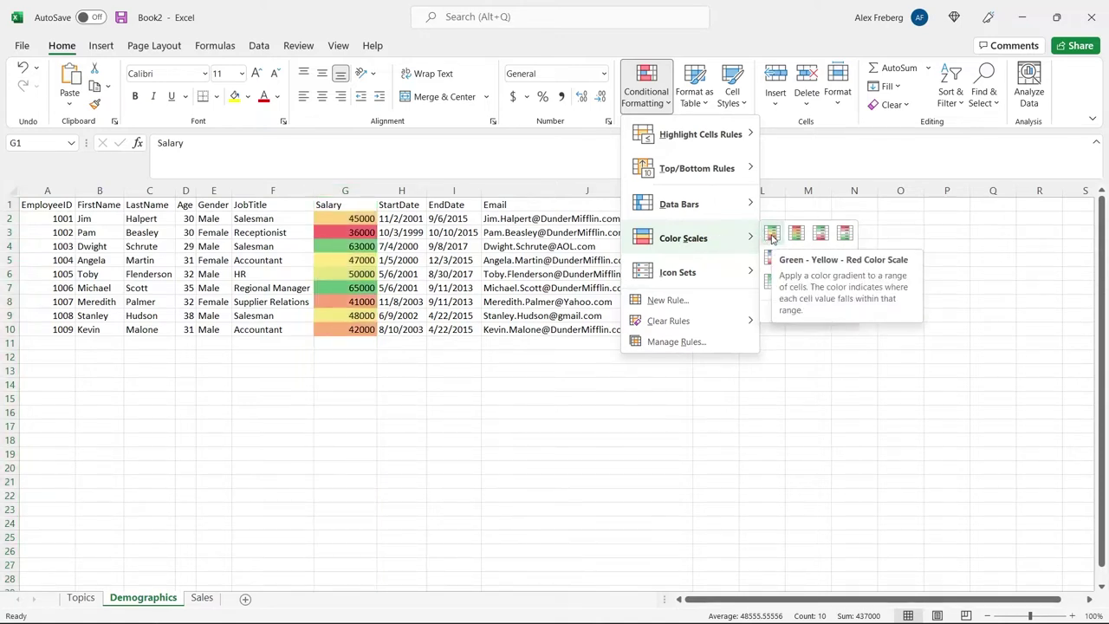
{"action": "left_click", "coordinate": [772, 235]}
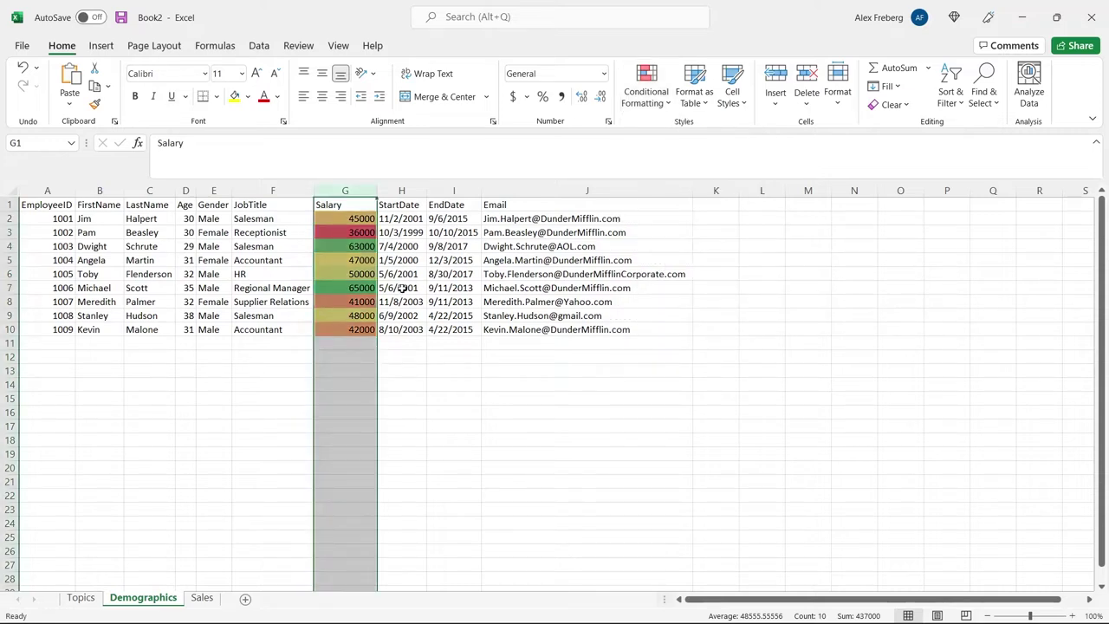
{"action": "left_click", "coordinate": [358, 245]}
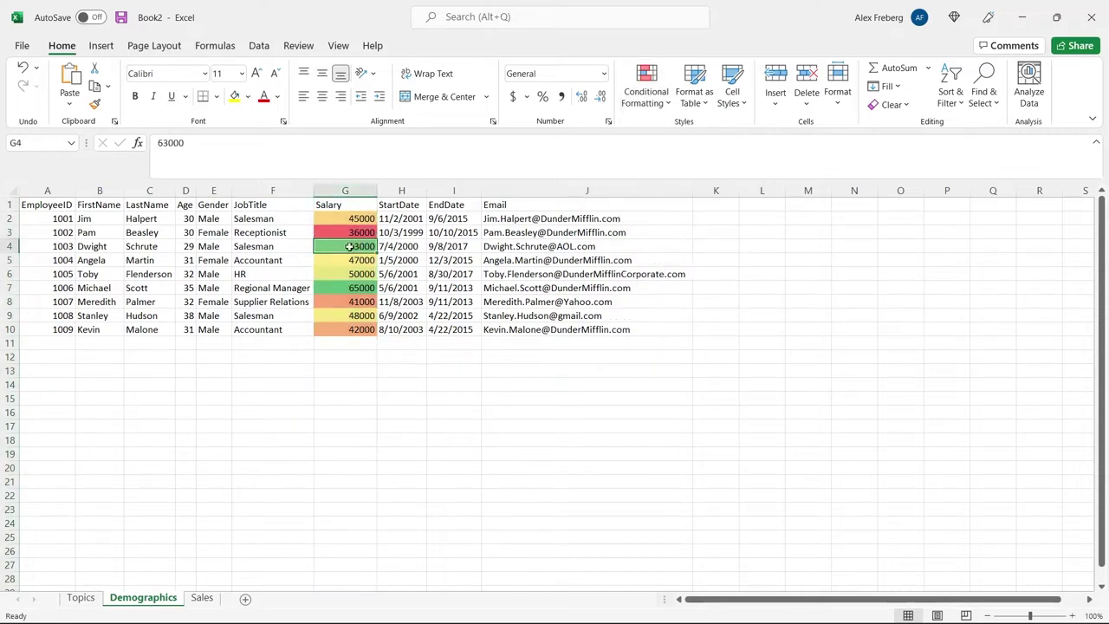
{"action": "left_click", "coordinate": [349, 231]}
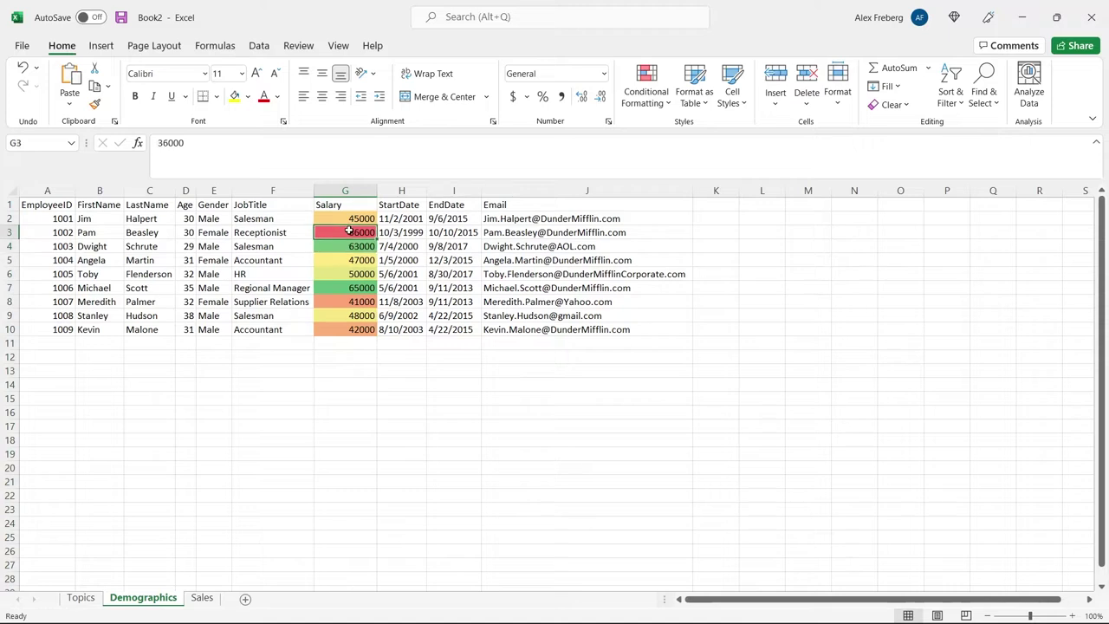
Apply the Blue-White-Red scale to column G, checking 47000, 63000 and 36000.
{"action": "left_click", "coordinate": [645, 86]}
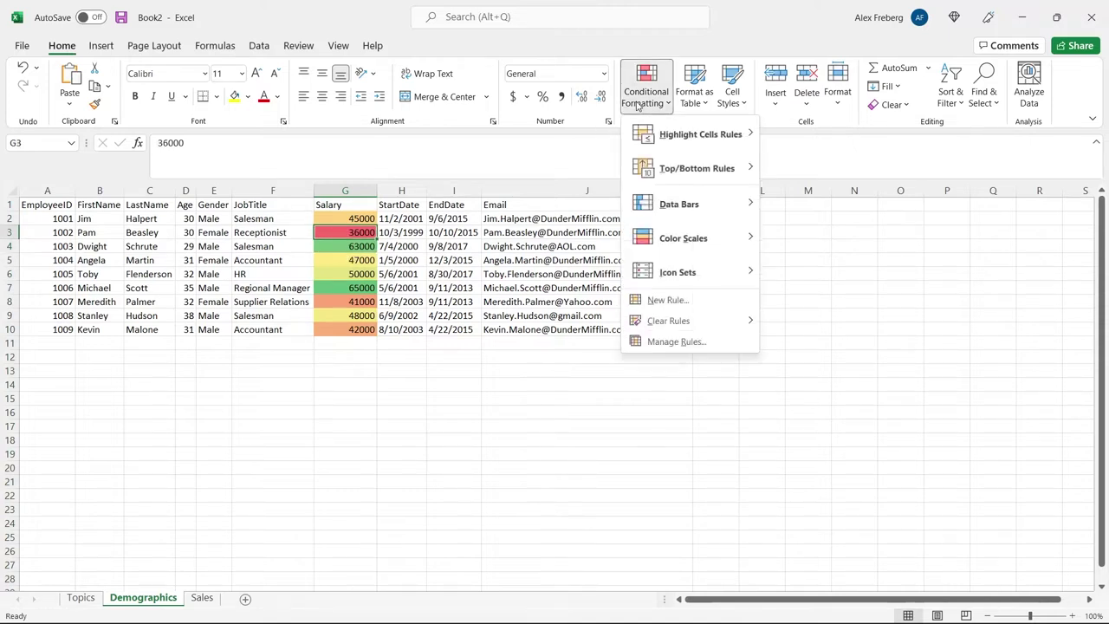
{"action": "left_click", "coordinate": [336, 192]}
{"action": "left_click", "coordinate": [335, 192]}
{"action": "left_click", "coordinate": [646, 86]}
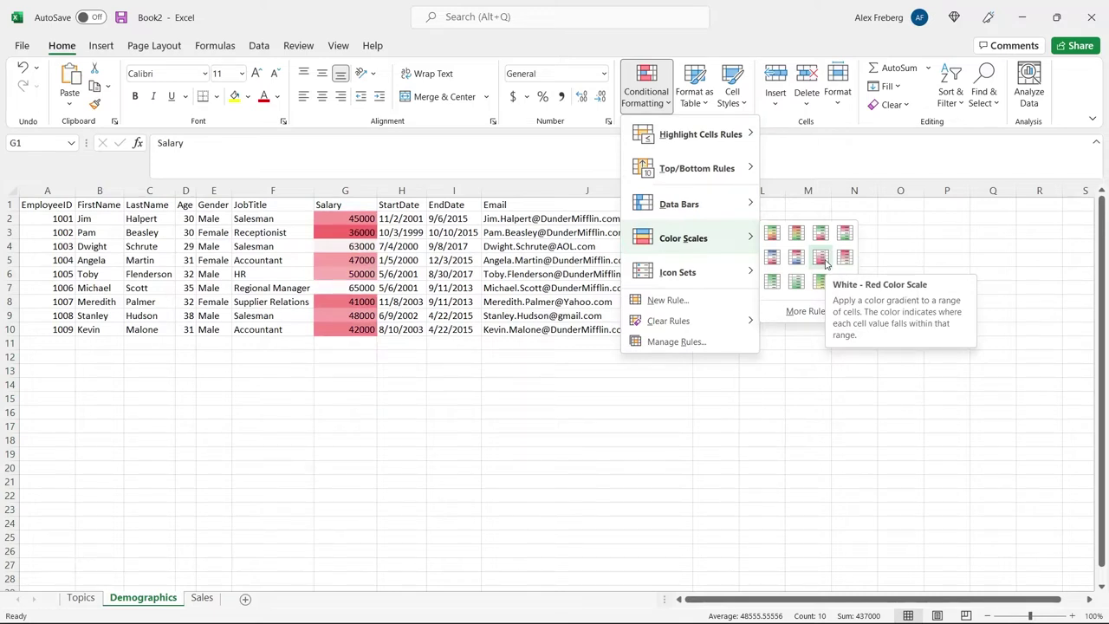
{"action": "left_click", "coordinate": [774, 259]}
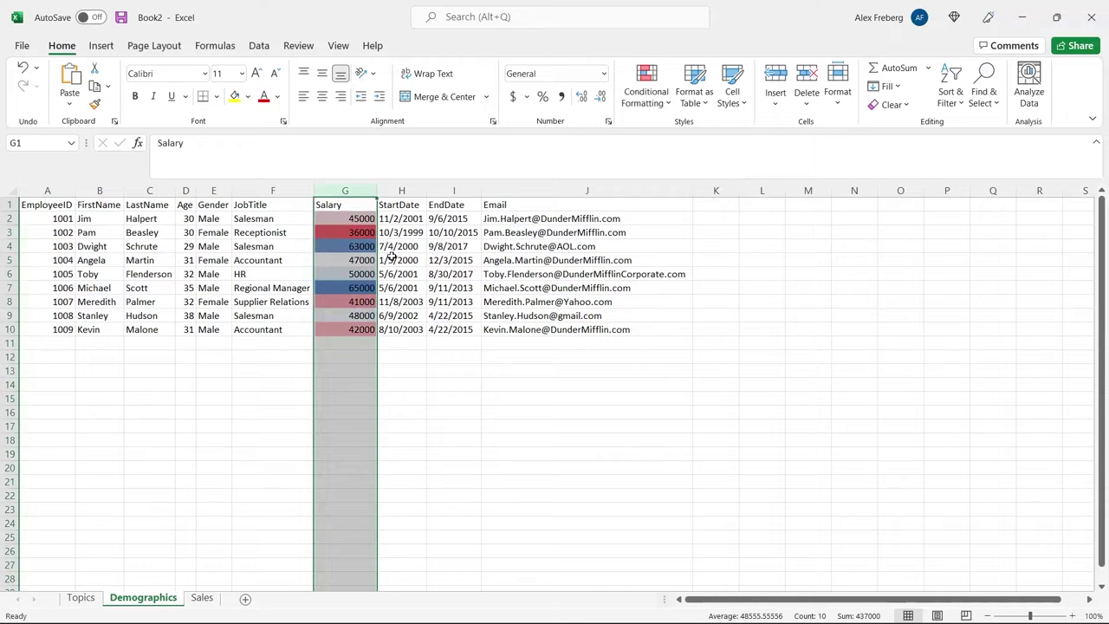
{"action": "left_click", "coordinate": [362, 260]}
{"action": "left_click", "coordinate": [353, 246]}
{"action": "left_click", "coordinate": [353, 232]}
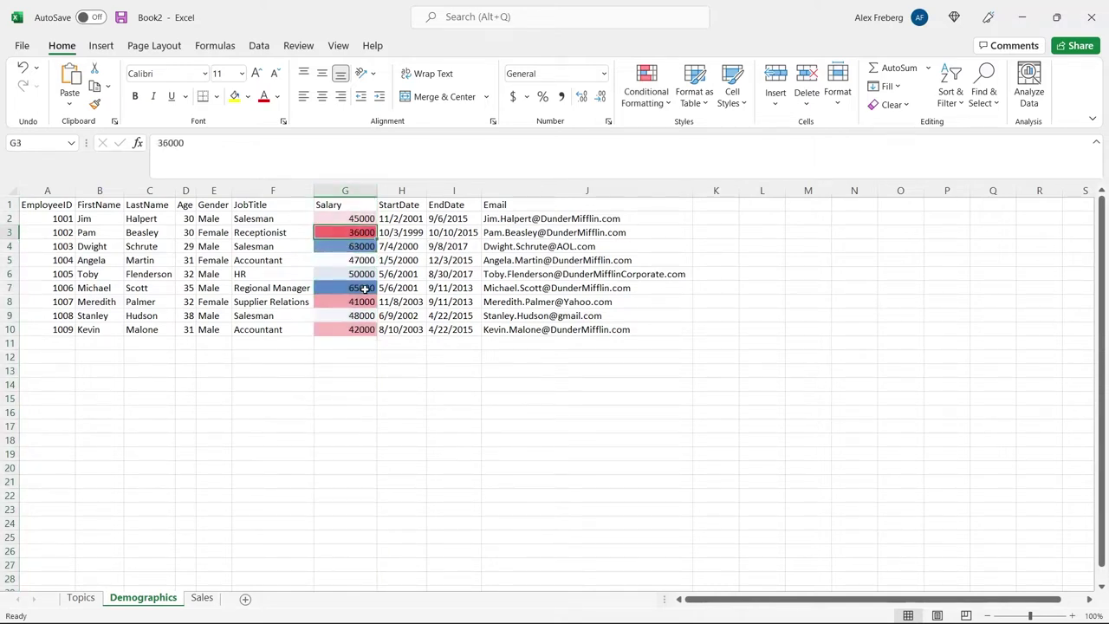
{"action": "left_click", "coordinate": [345, 190]}
{"action": "left_click", "coordinate": [632, 102]}
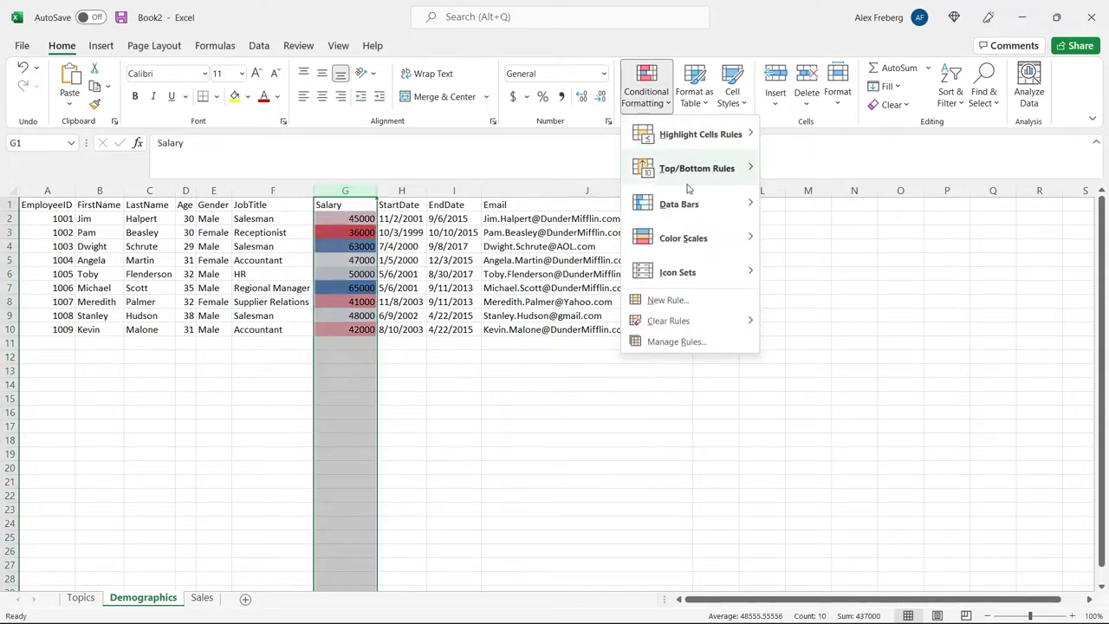
Add Gradient Fill Blue Data Bars to the Salary column.
{"action": "mouse_move", "coordinate": [707, 217]}
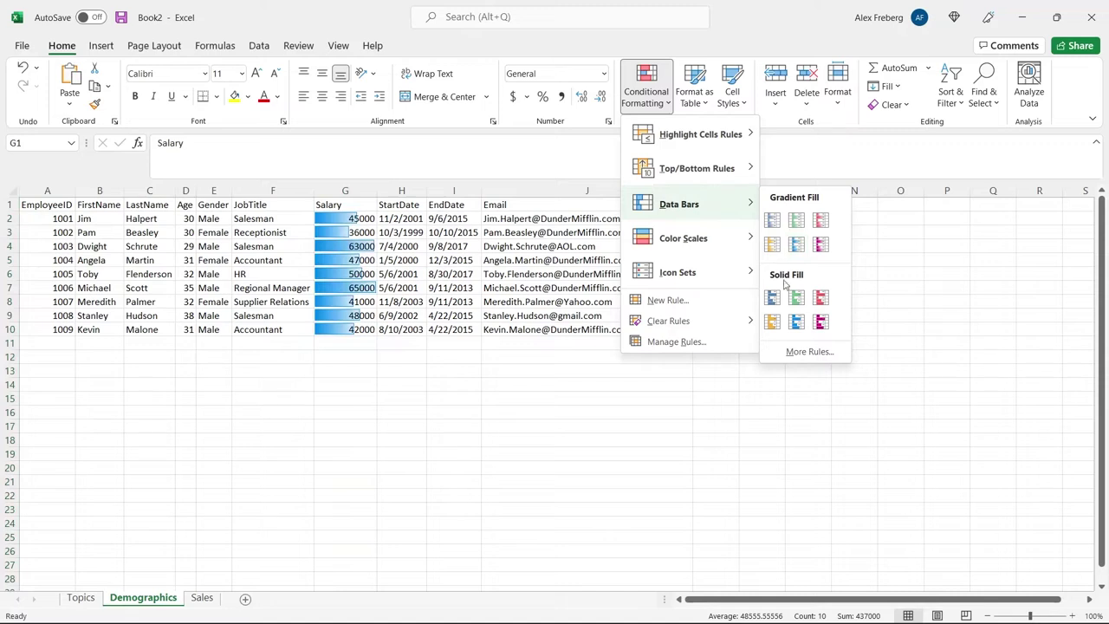
{"action": "left_click", "coordinate": [773, 221]}
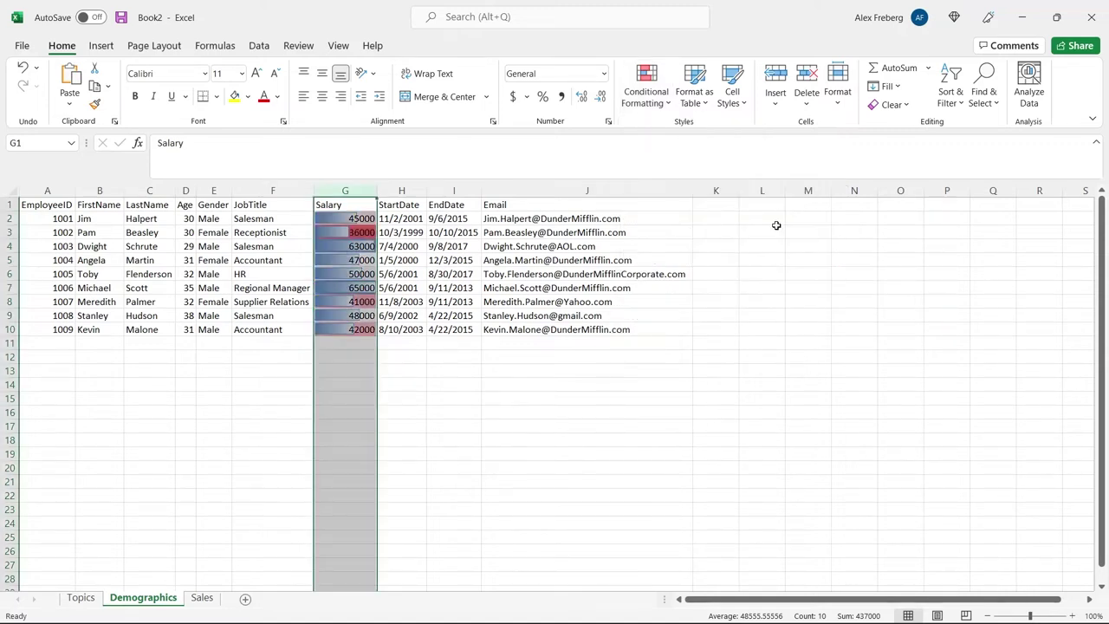
Clear all conditional formatting rules from the Salary column G.
{"action": "left_click", "coordinate": [440, 396]}
{"action": "left_click", "coordinate": [349, 184]}
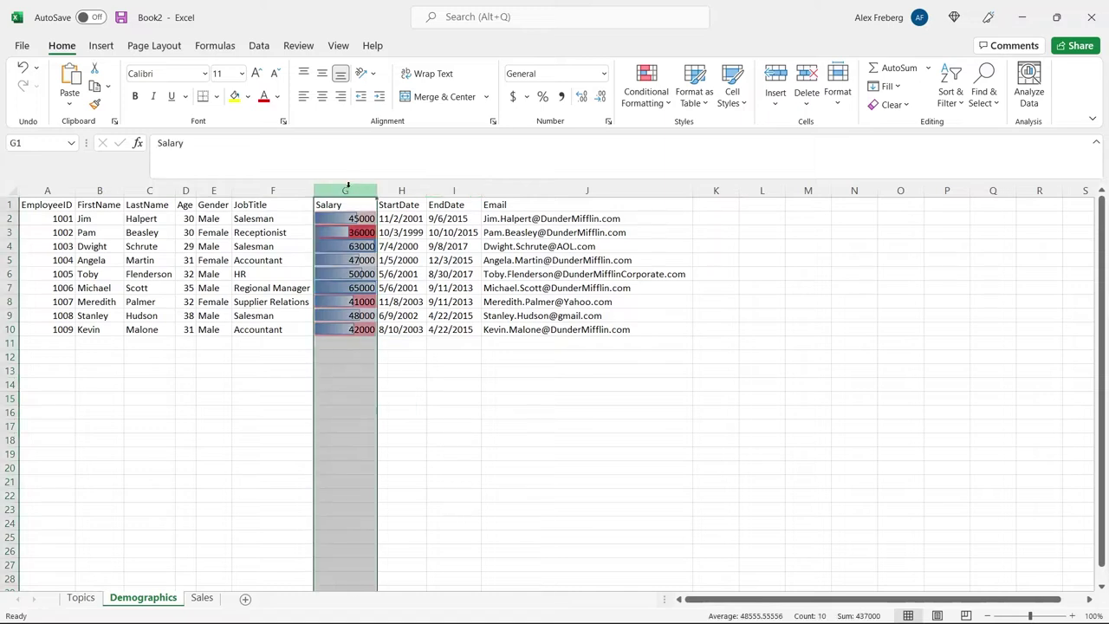
{"action": "left_click", "coordinate": [645, 95]}
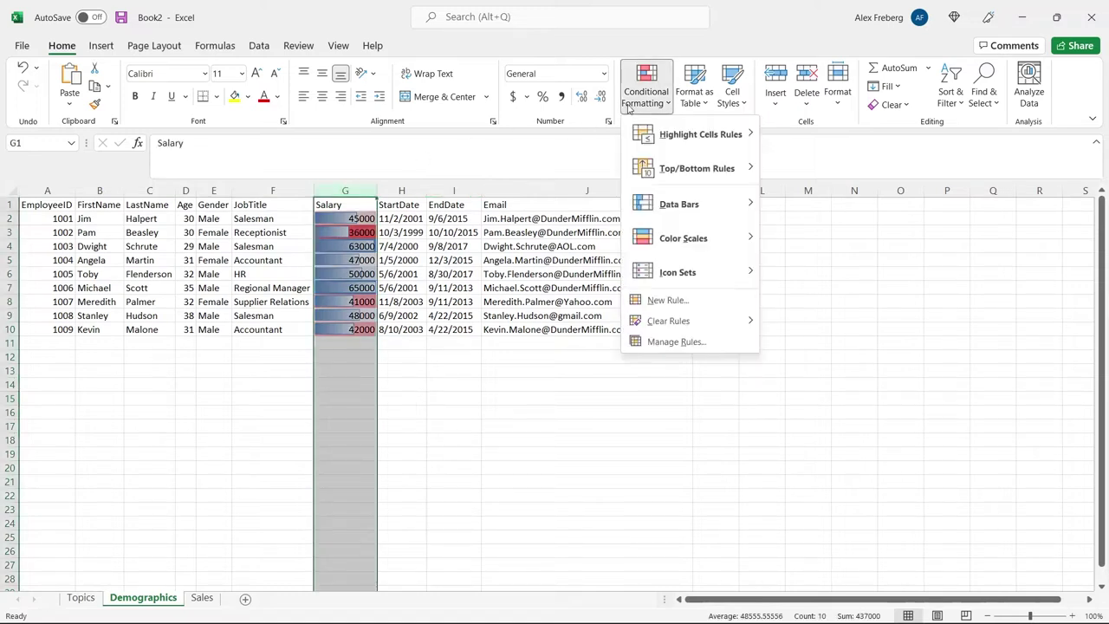
{"action": "mouse_move", "coordinate": [693, 322]}
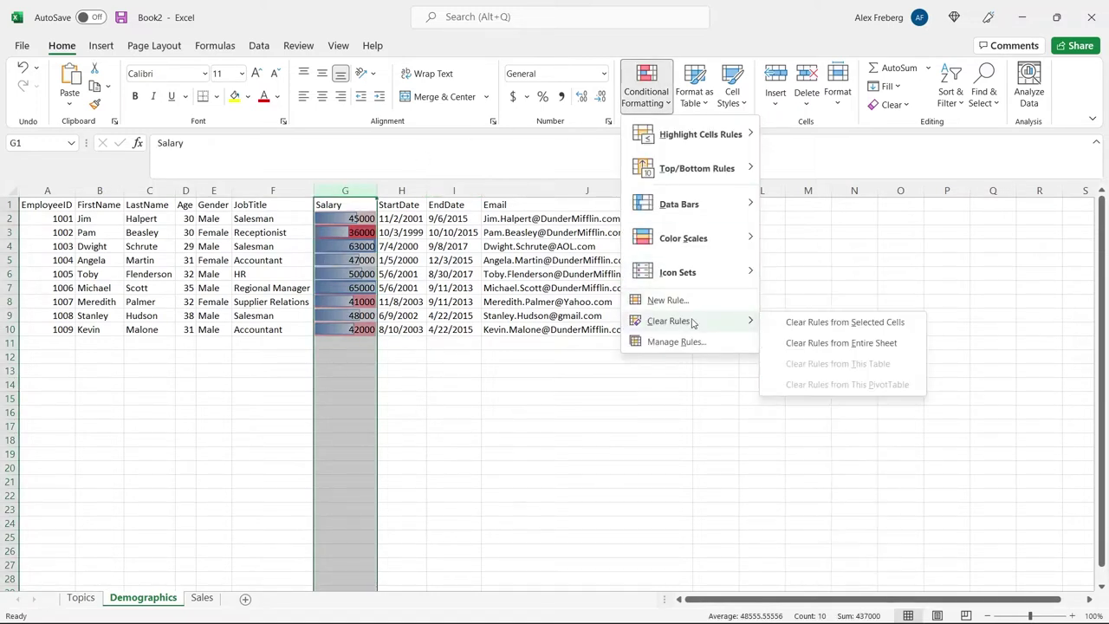
{"action": "left_click", "coordinate": [791, 326]}
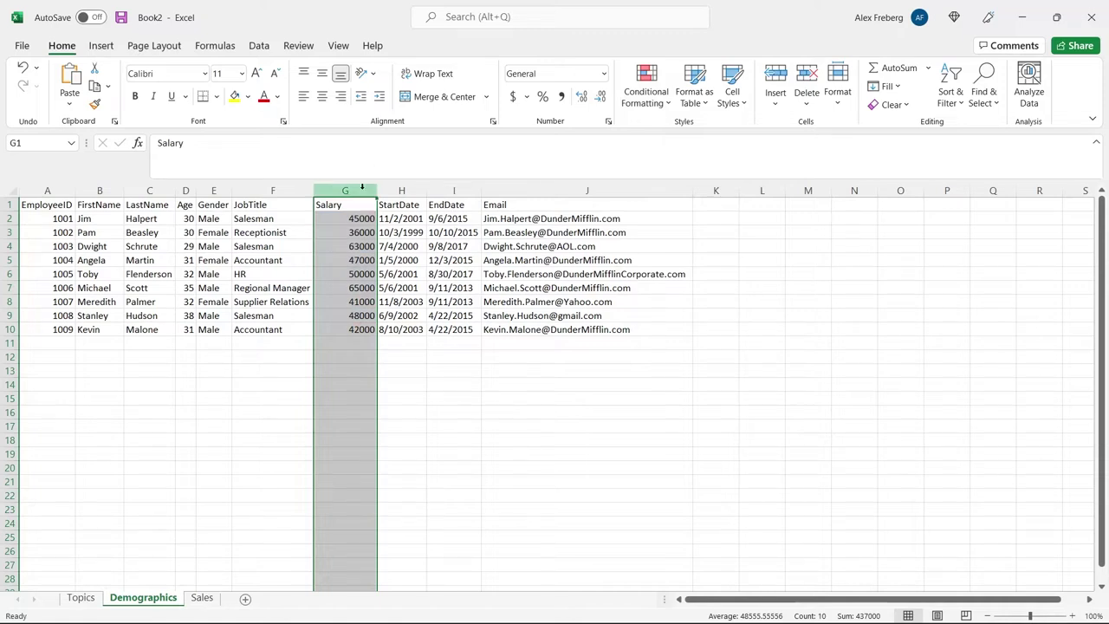
Reapply blue gradient data bars, compare 63000, 65000 and 36000, and widen column G.
{"action": "left_click", "coordinate": [659, 102]}
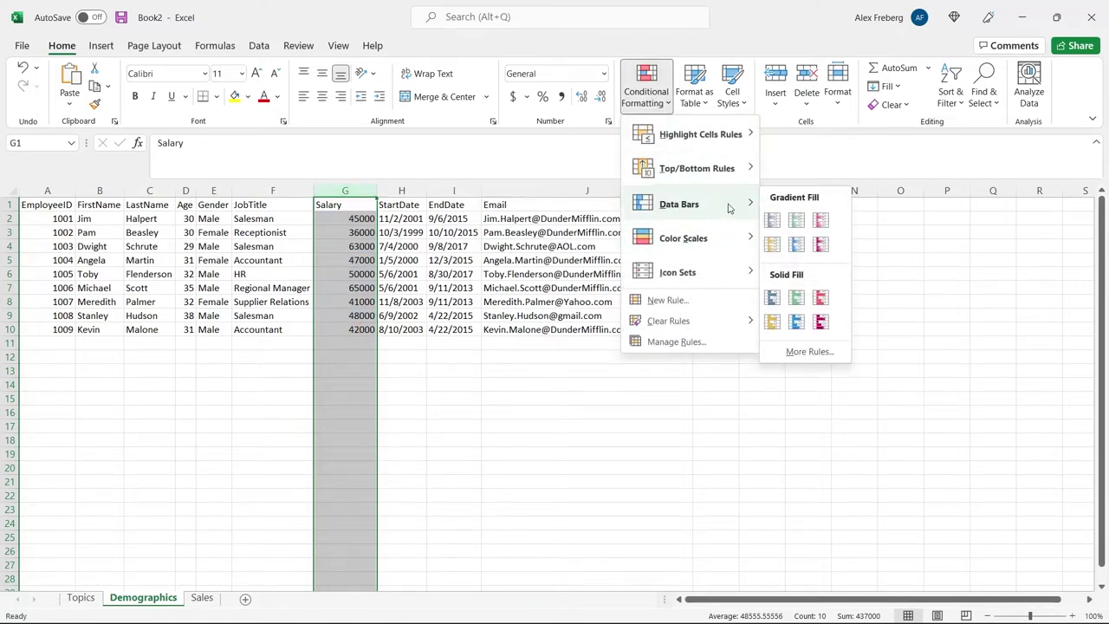
{"action": "left_click", "coordinate": [772, 220]}
{"action": "left_click", "coordinate": [419, 273]}
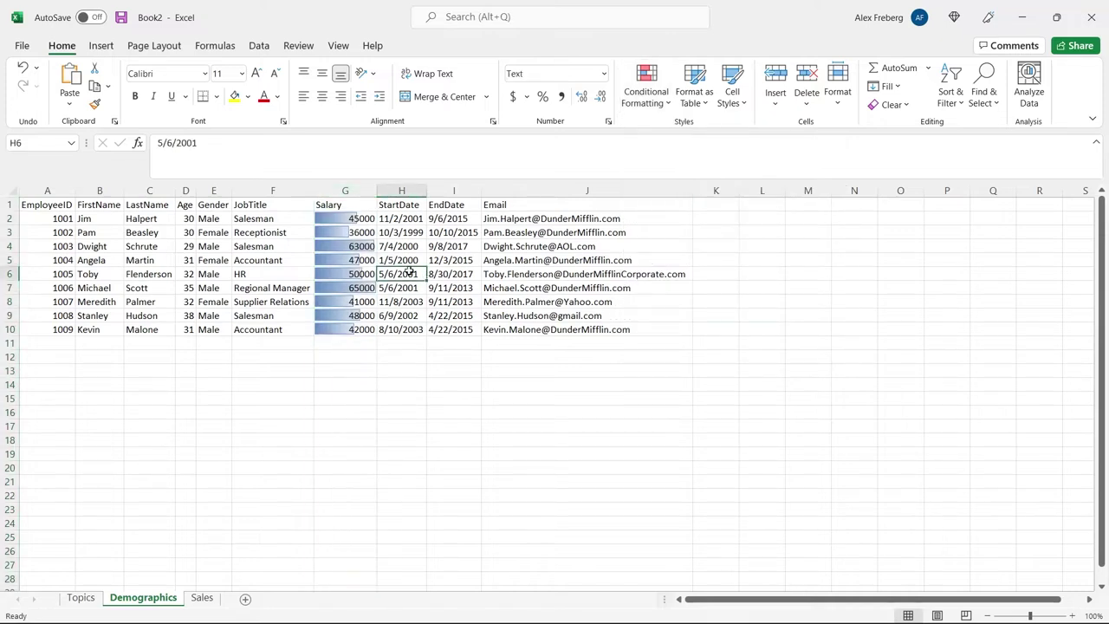
{"action": "left_click", "coordinate": [359, 245]}
{"action": "left_click", "coordinate": [356, 289]}
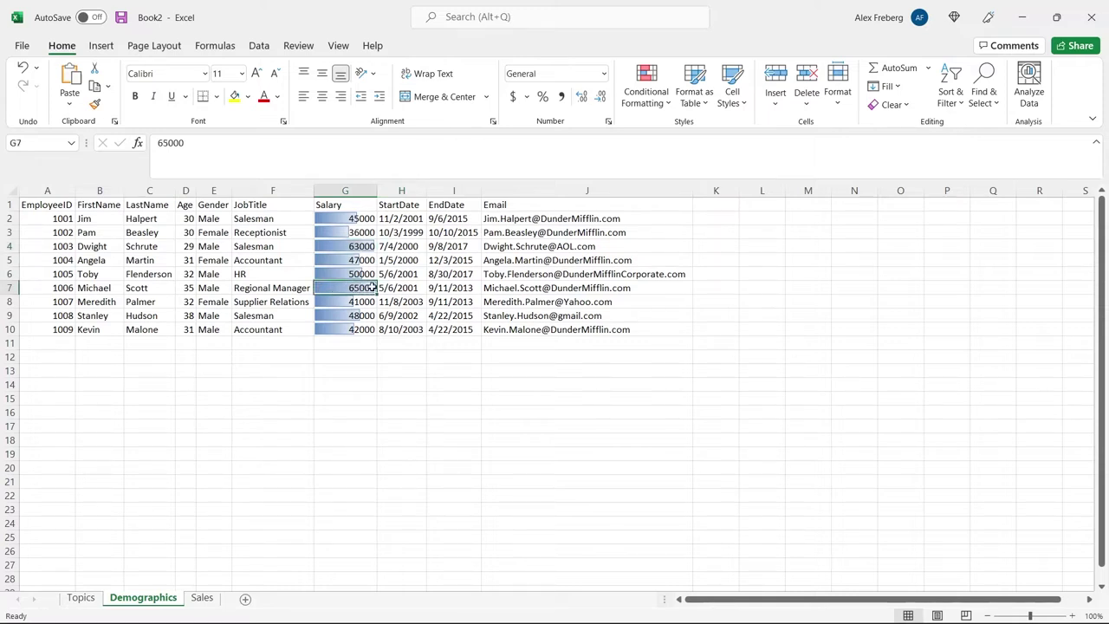
{"action": "left_click", "coordinate": [351, 233]}
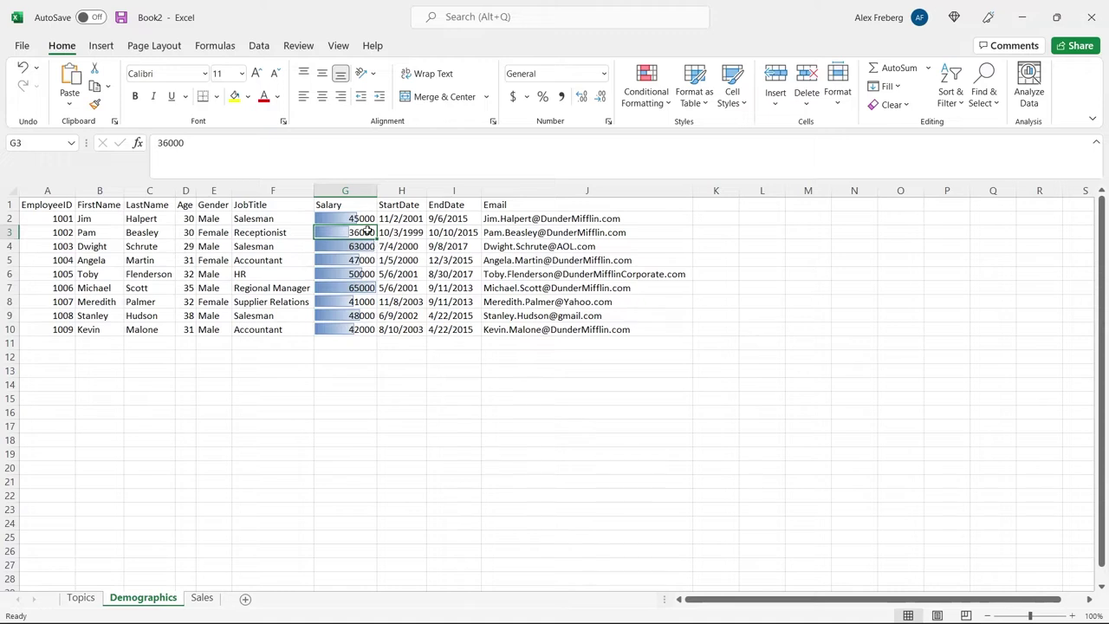
{"action": "left_click_drag", "start_coordinate": [374, 197], "coordinate": [503, 199]}
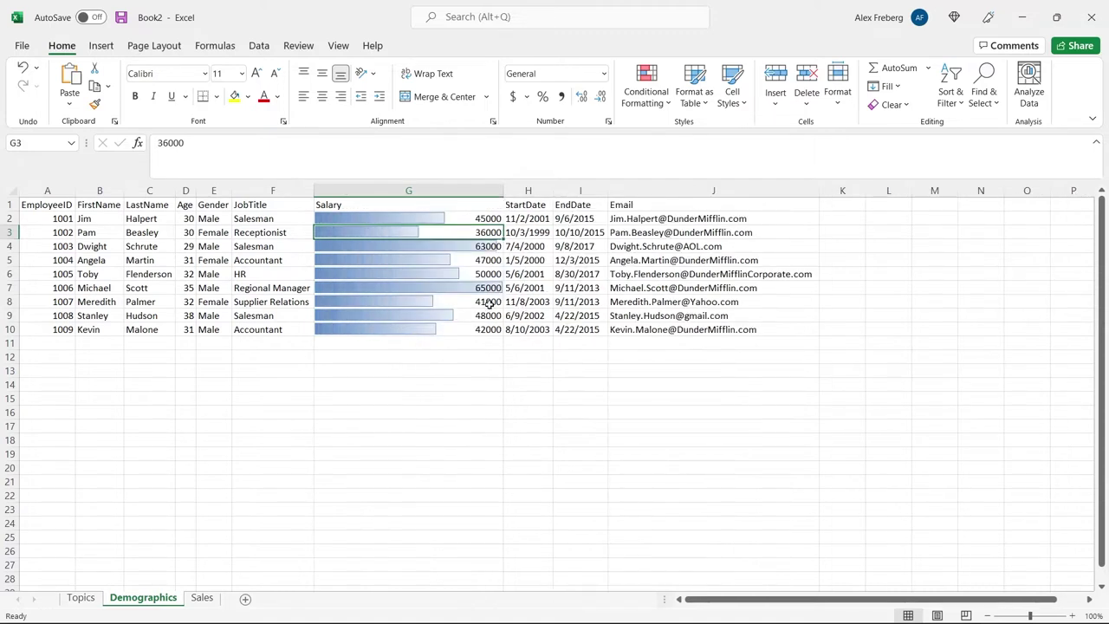
Narrow column G back to a moderate width and reselect the Salary column.
{"action": "left_click", "coordinate": [470, 368]}
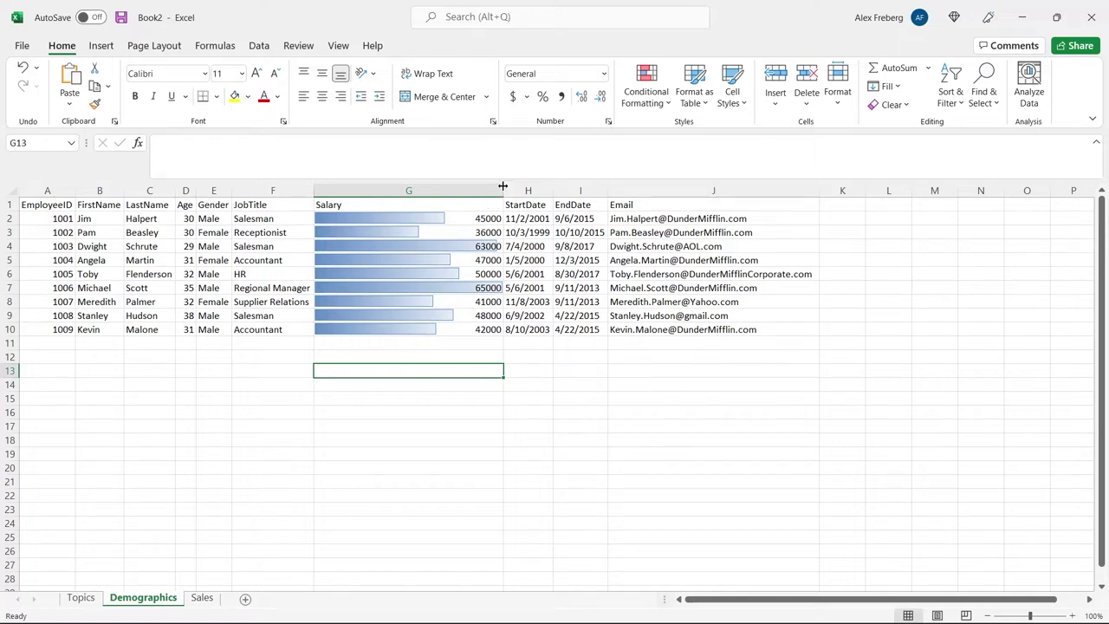
{"action": "left_click_drag", "start_coordinate": [502, 186], "coordinate": [403, 186]}
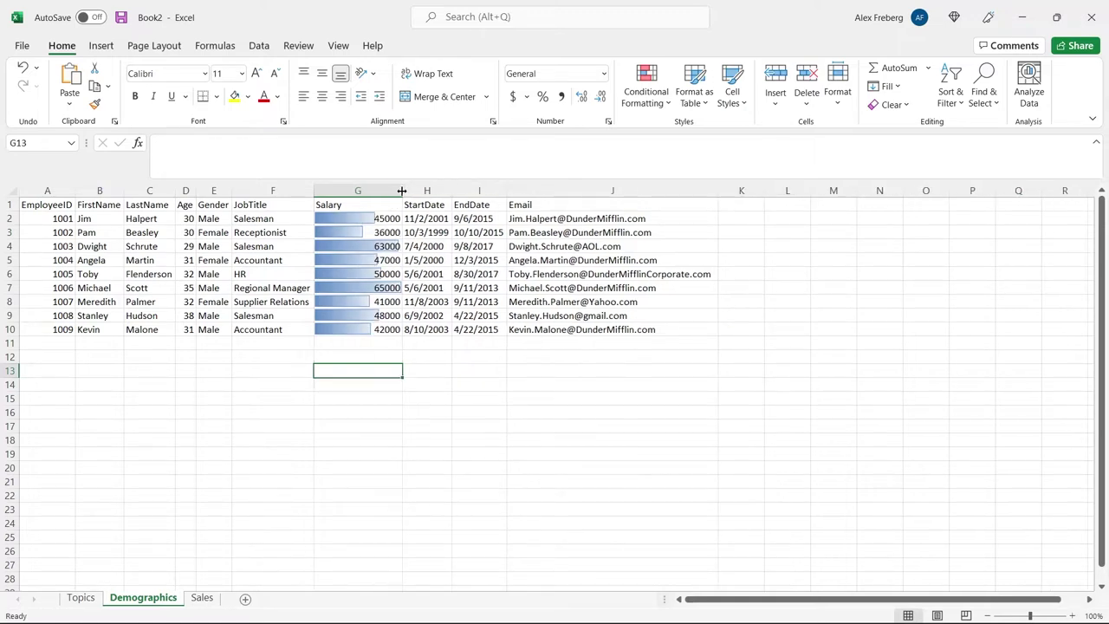
{"action": "left_click", "coordinate": [364, 190]}
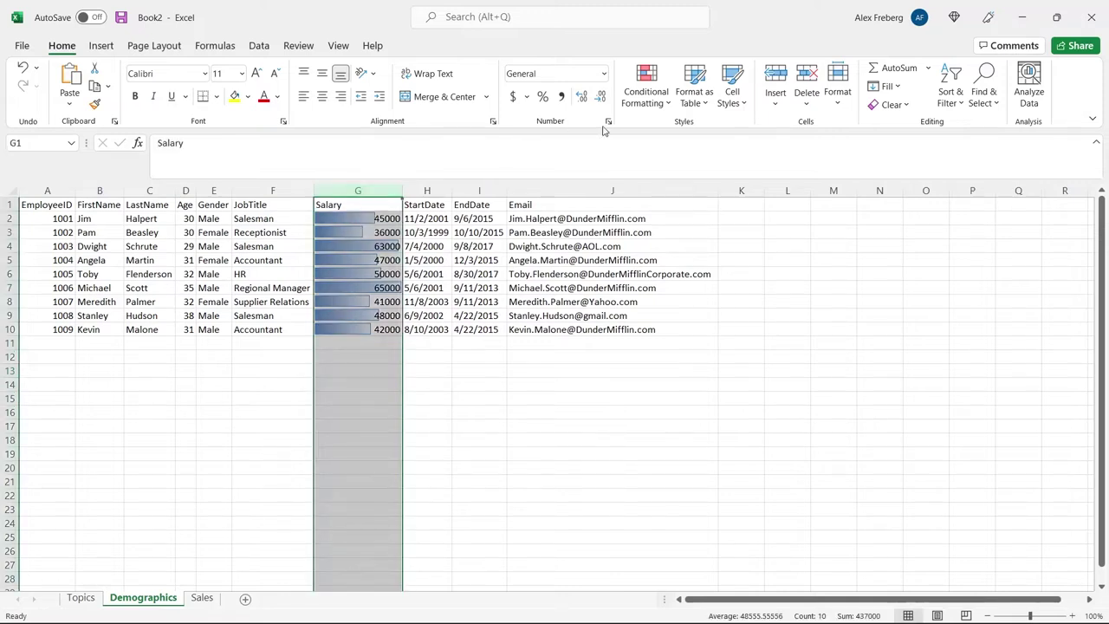
{"action": "left_click", "coordinate": [646, 82]}
{"action": "mouse_move", "coordinate": [705, 324]}
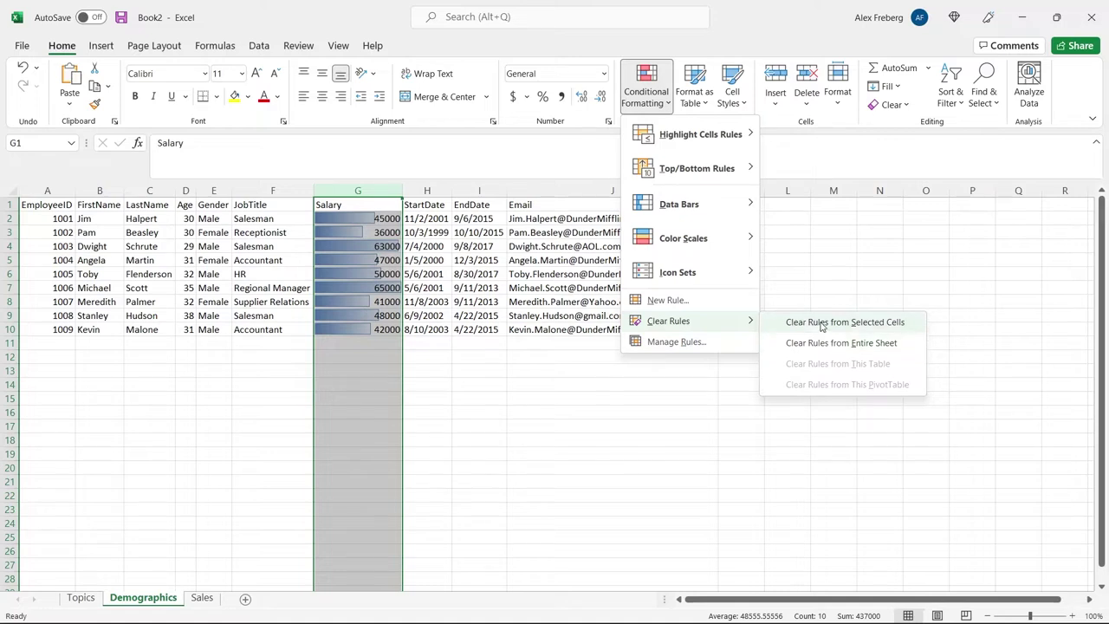
Clear the data bar rules from the selected Salary cells.
{"action": "left_click", "coordinate": [819, 324]}
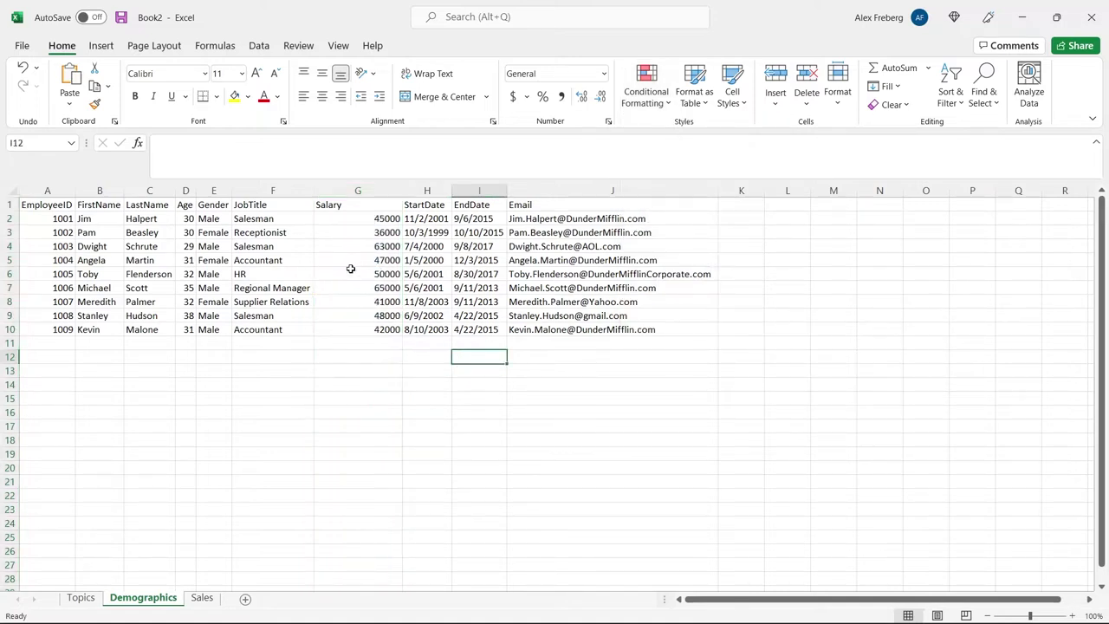
{"action": "left_click", "coordinate": [650, 102]}
{"action": "mouse_move", "coordinate": [730, 175]}
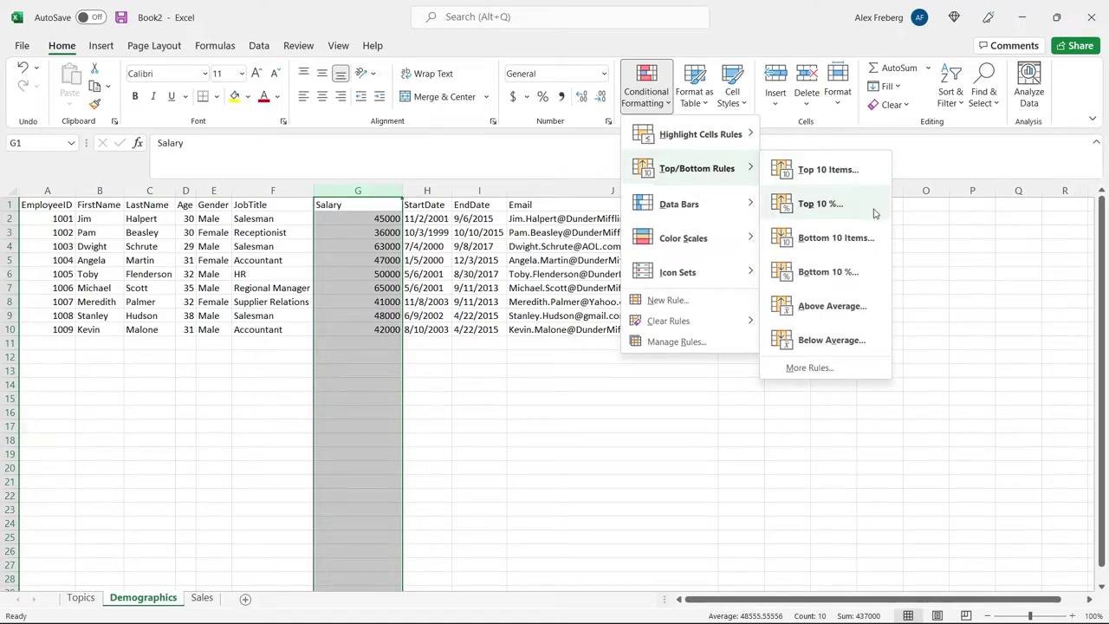
{"action": "left_click", "coordinate": [872, 308]}
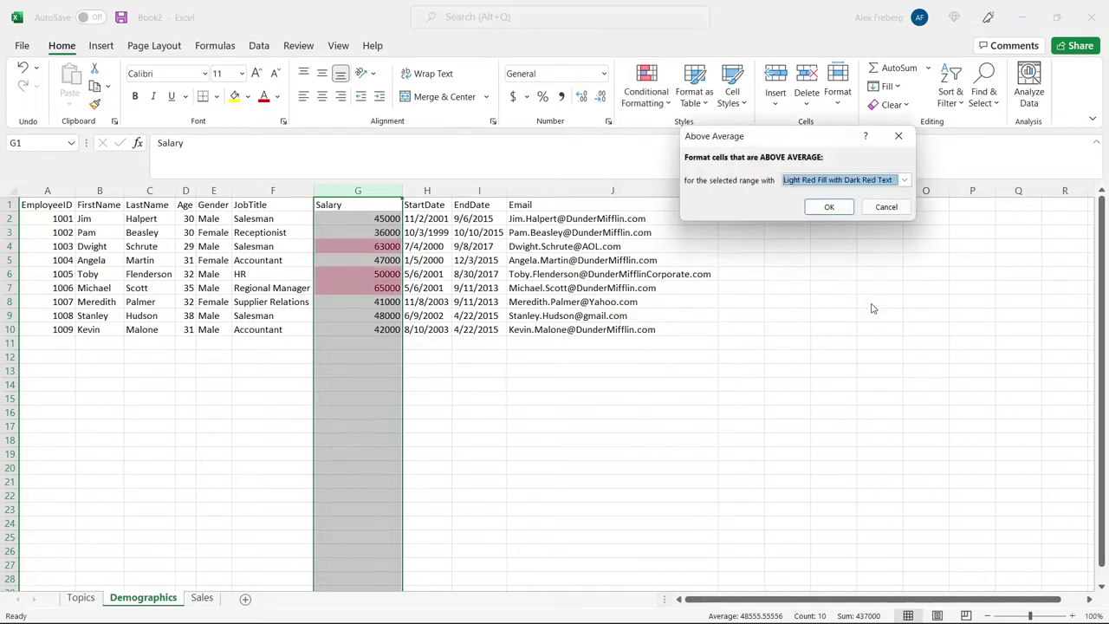
{"action": "left_click", "coordinate": [828, 205]}
{"action": "left_click", "coordinate": [427, 290]}
{"action": "left_click", "coordinate": [356, 286]}
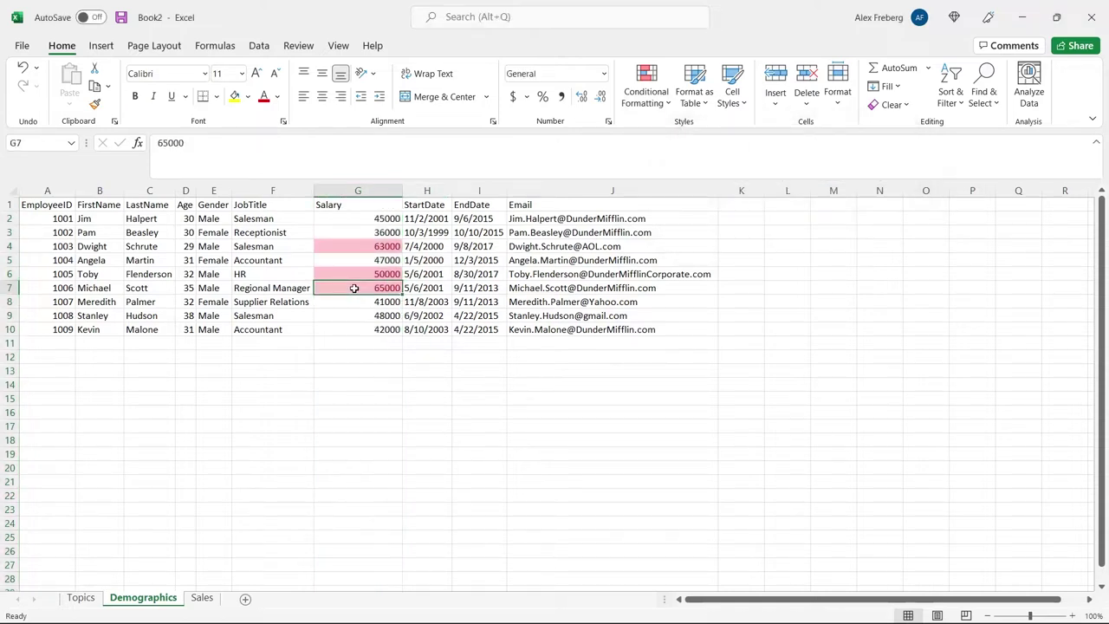
{"action": "left_click", "coordinate": [352, 274]}
{"action": "left_click", "coordinate": [342, 242]}
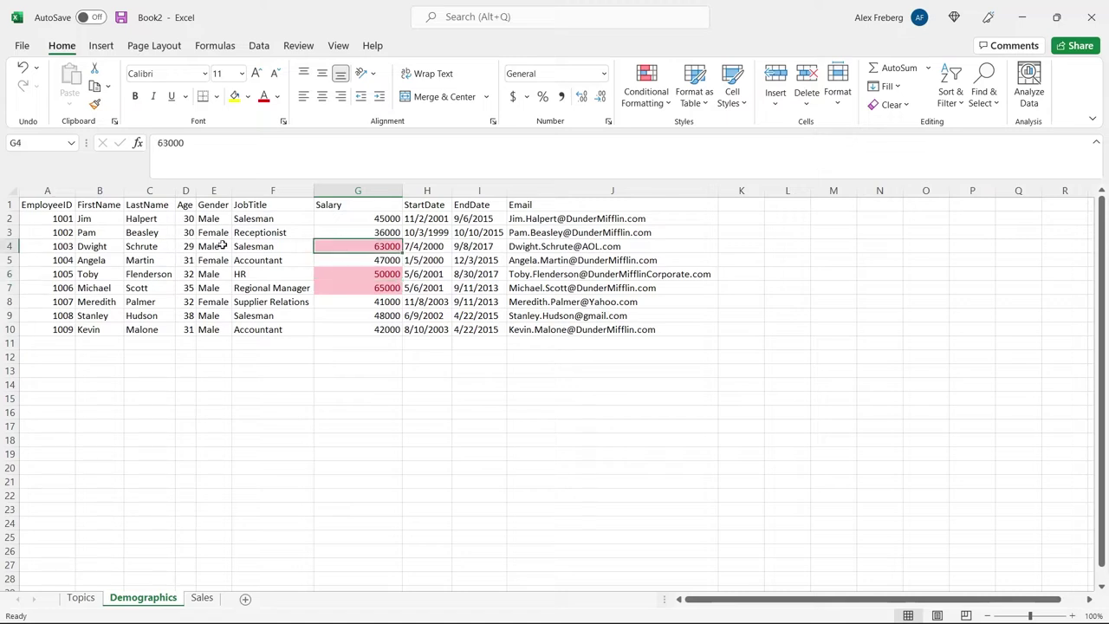
{"action": "left_click", "coordinate": [361, 344]}
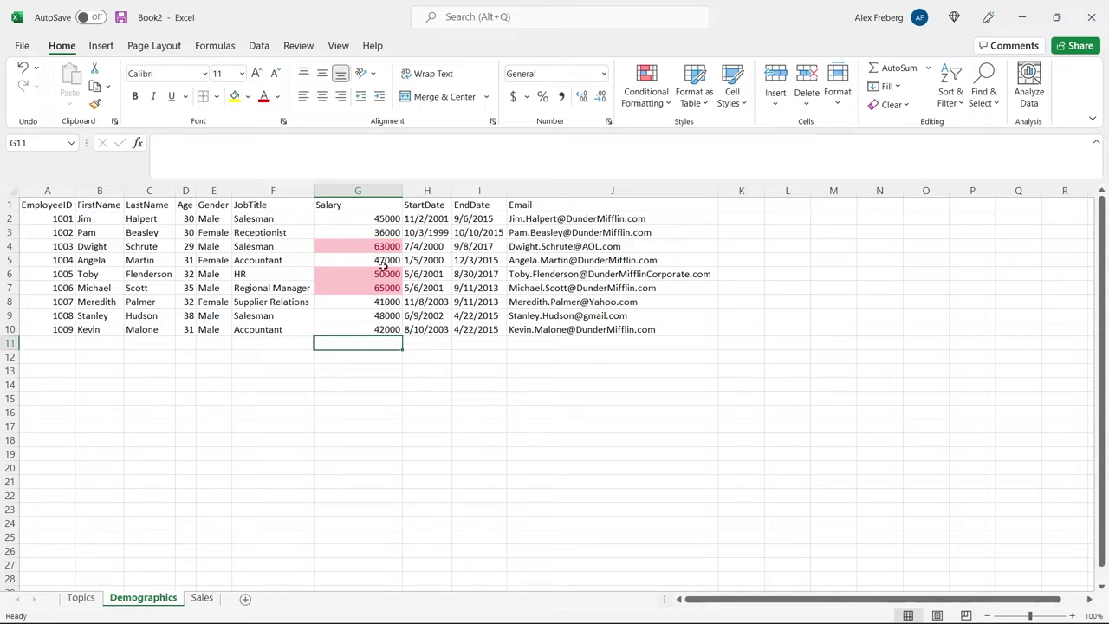
{"action": "left_click", "coordinate": [381, 317]}
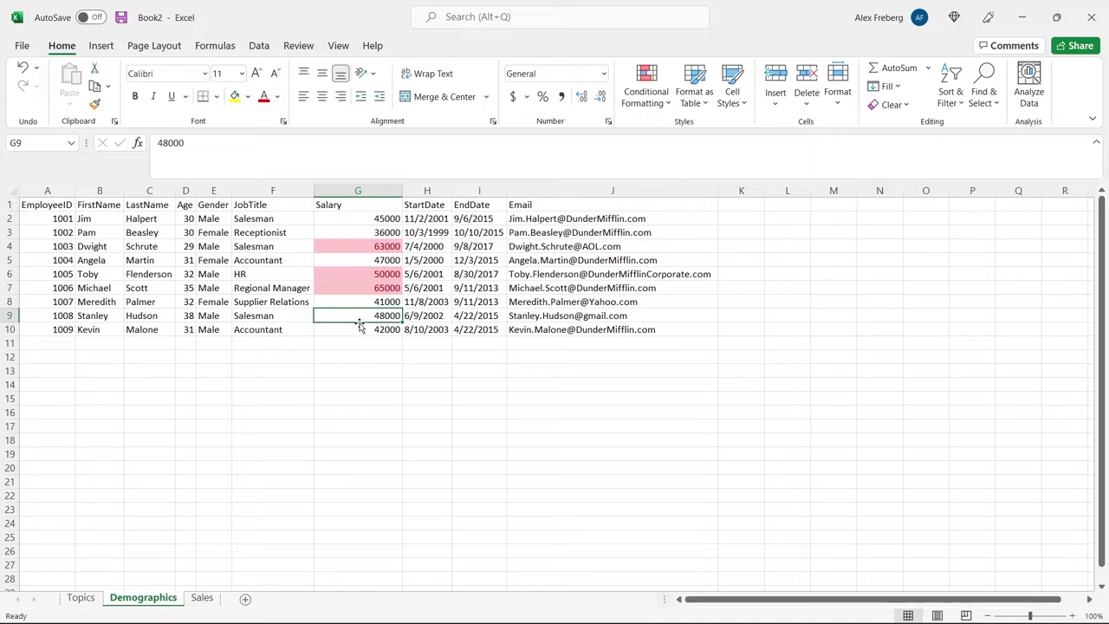
{"action": "left_click", "coordinate": [362, 278]}
{"action": "left_click", "coordinate": [360, 287]}
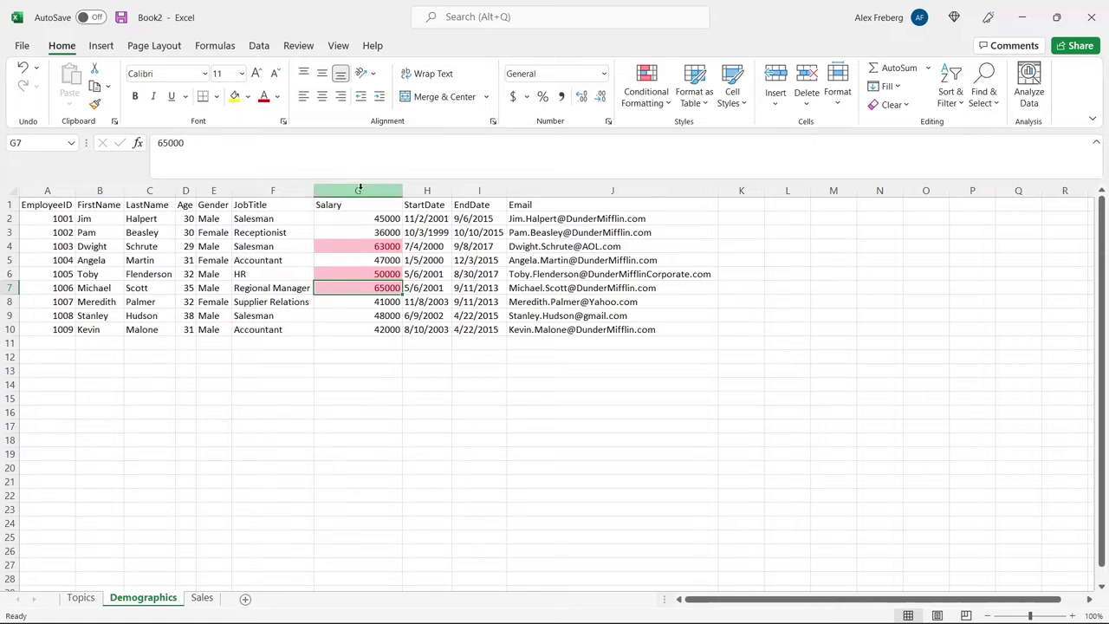
{"action": "left_click", "coordinate": [358, 190]}
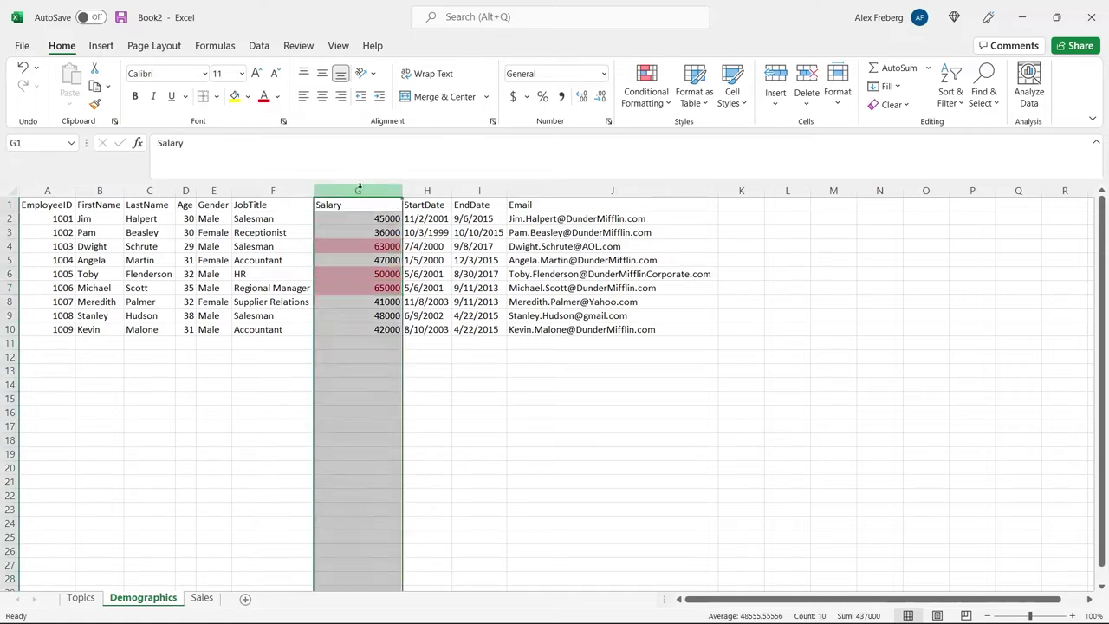
Clear the existing formatting rules from the Salary column.
{"action": "left_click", "coordinate": [655, 105]}
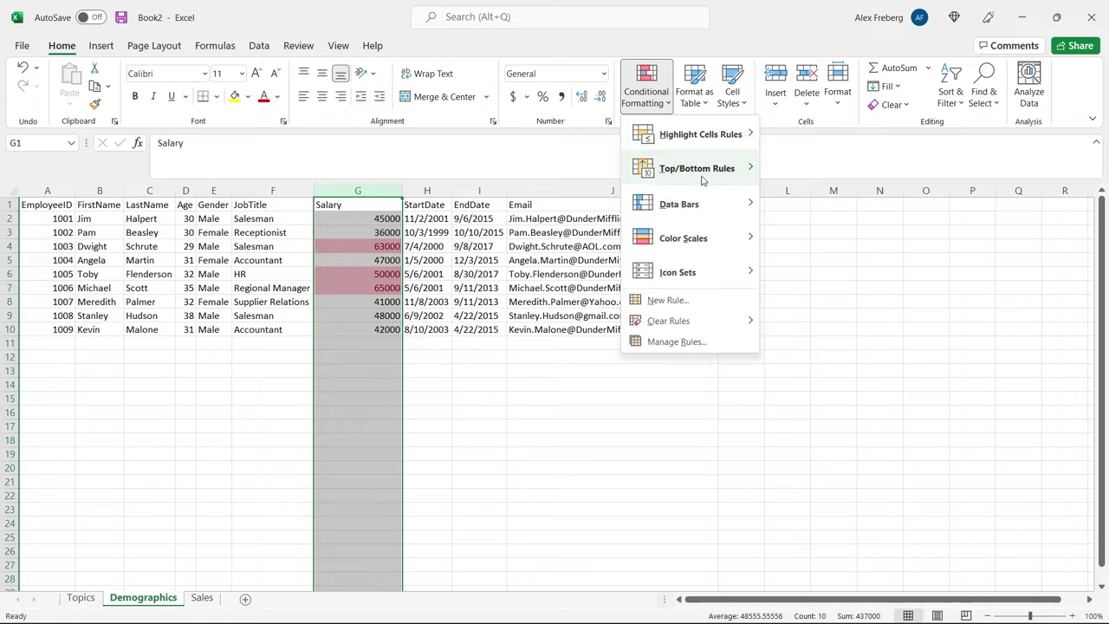
{"action": "mouse_move", "coordinate": [712, 331]}
{"action": "left_click", "coordinate": [785, 322]}
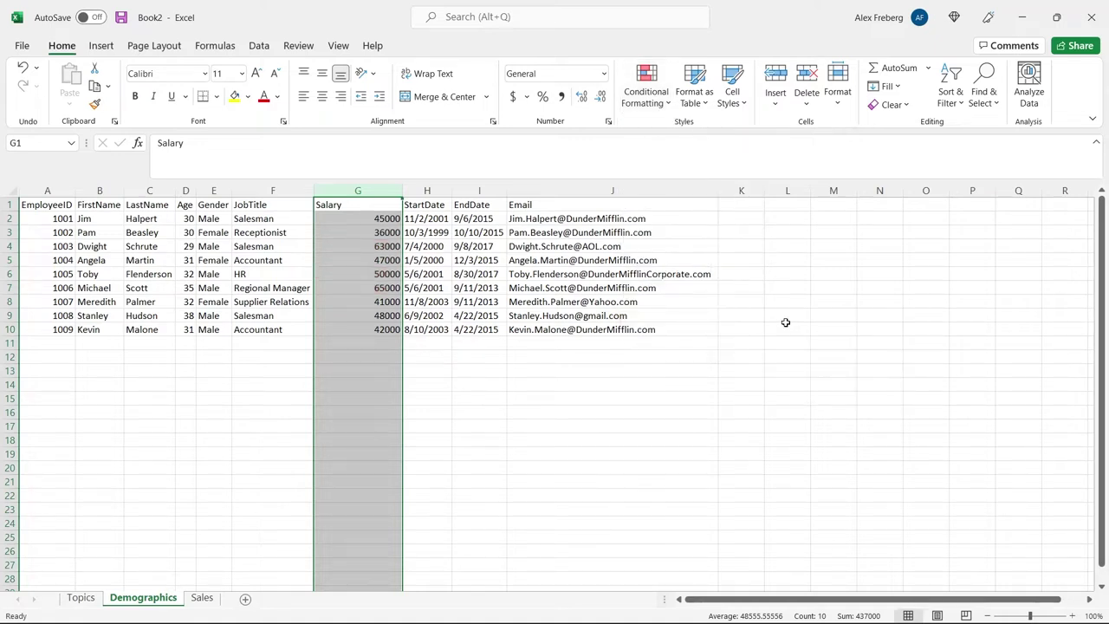
Apply a Below Average rule with light red fill and dark red text to salaries.
{"action": "left_click", "coordinate": [663, 81]}
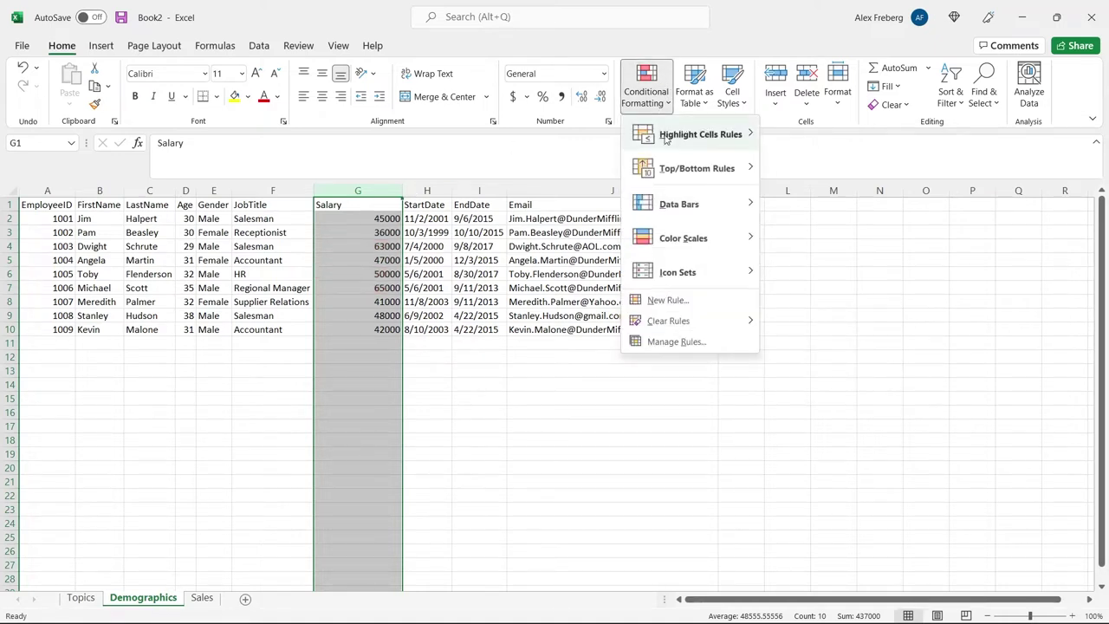
{"action": "mouse_move", "coordinate": [667, 138]}
{"action": "mouse_move", "coordinate": [723, 163]}
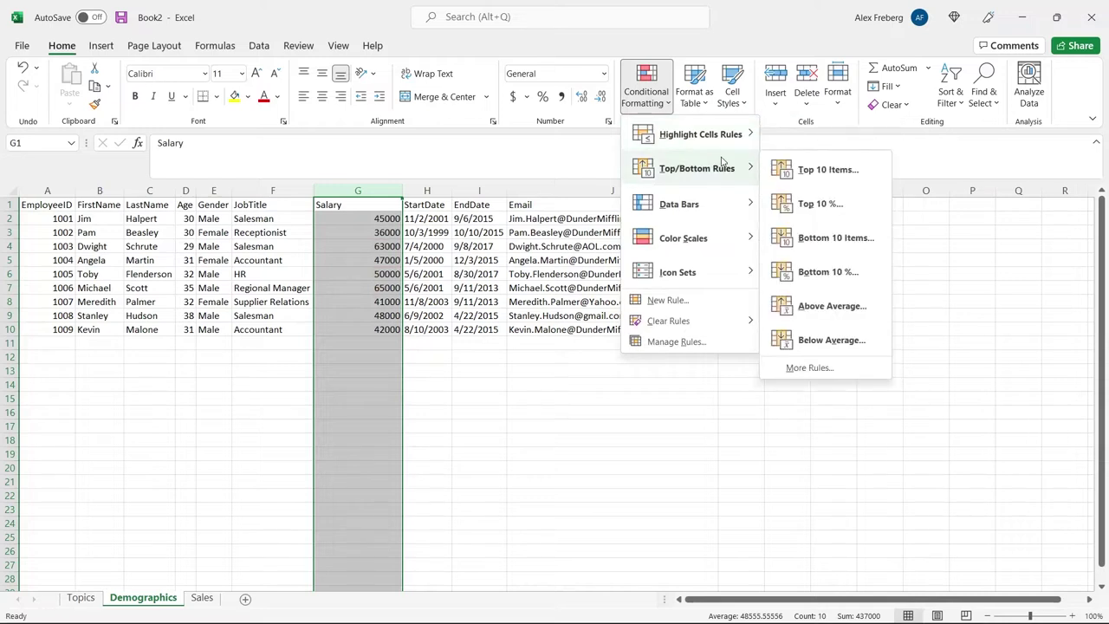
{"action": "left_click", "coordinate": [830, 340]}
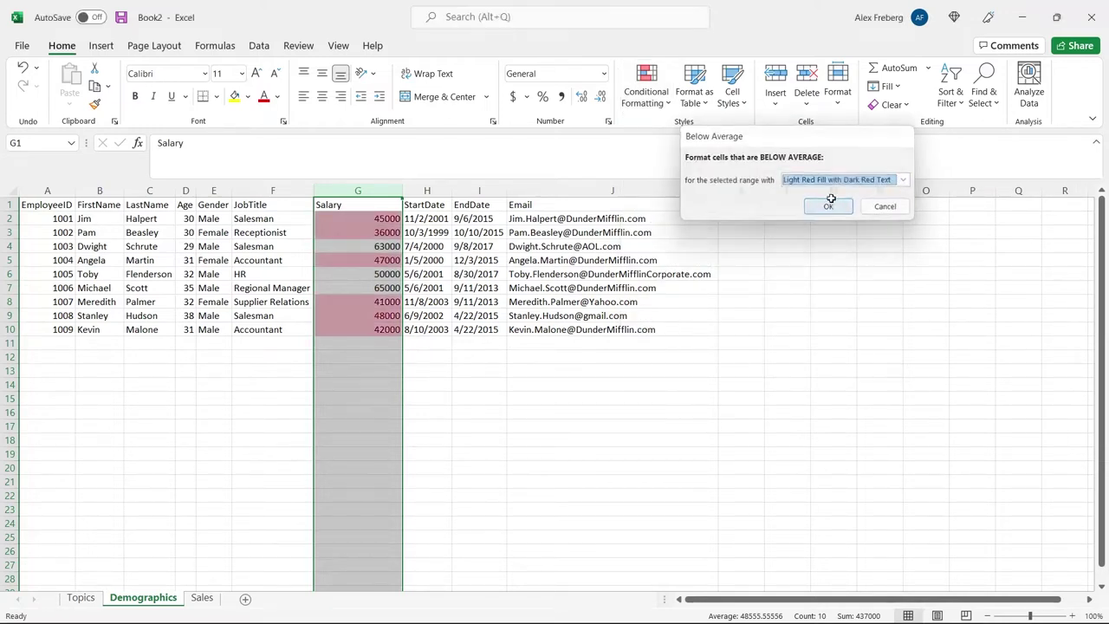
{"action": "left_click", "coordinate": [830, 206]}
{"action": "left_click", "coordinate": [487, 271]}
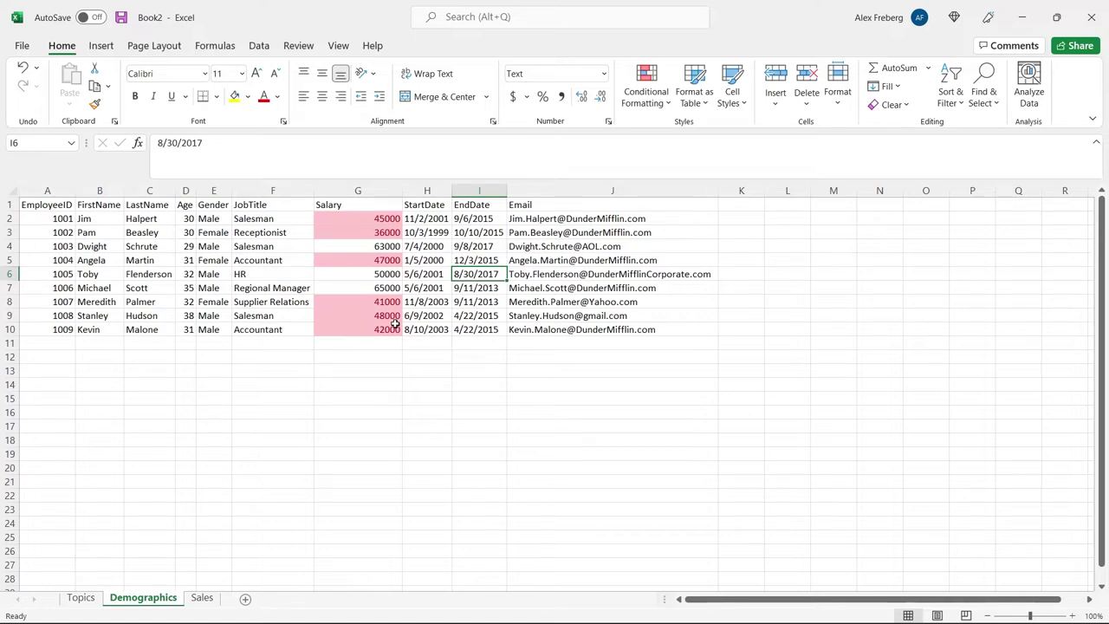
Review the Salary column's conditional formatting options, close them unchanged, and select H6 (5/6/2001).
{"action": "left_click", "coordinate": [358, 190]}
{"action": "left_click", "coordinate": [647, 87]}
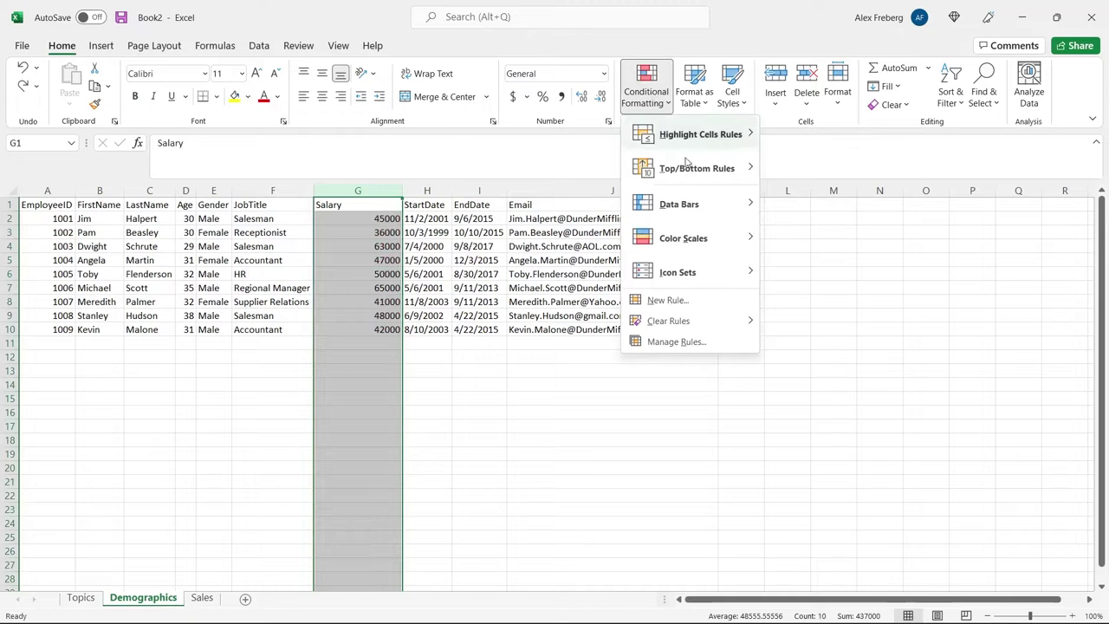
{"action": "mouse_move", "coordinate": [722, 181]}
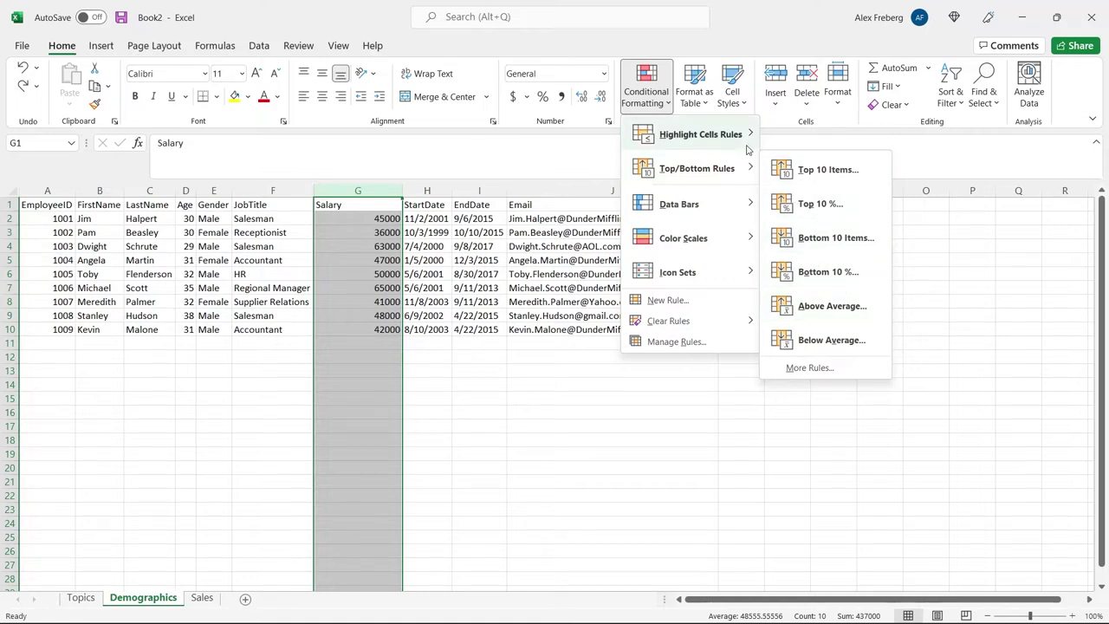
{"action": "mouse_move", "coordinate": [747, 145]}
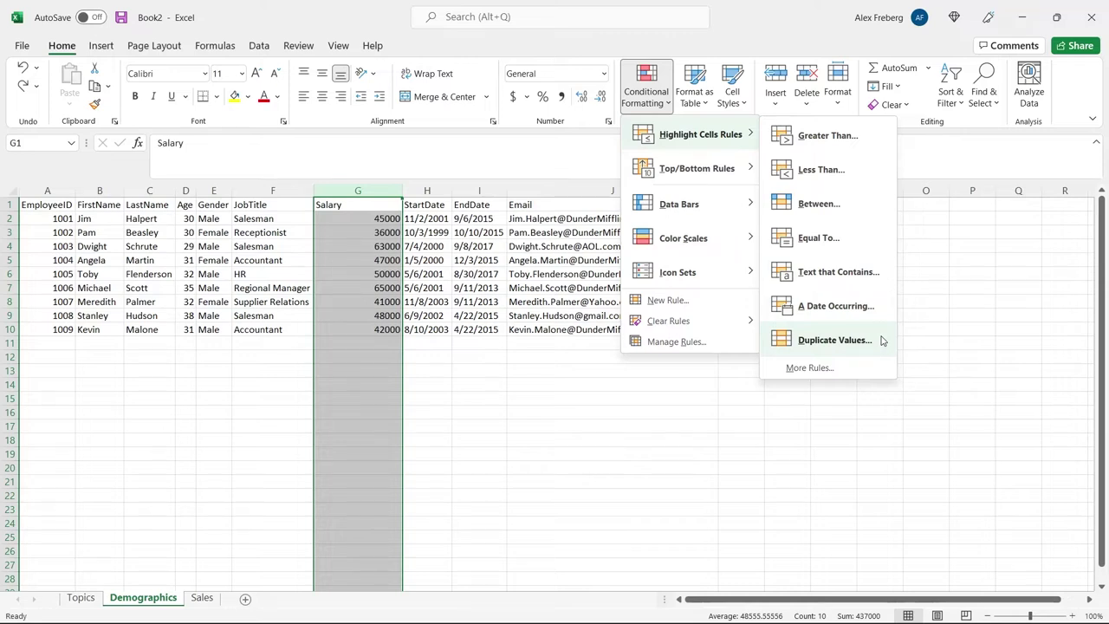
{"action": "left_click", "coordinate": [433, 389]}
{"action": "left_click", "coordinate": [427, 385]}
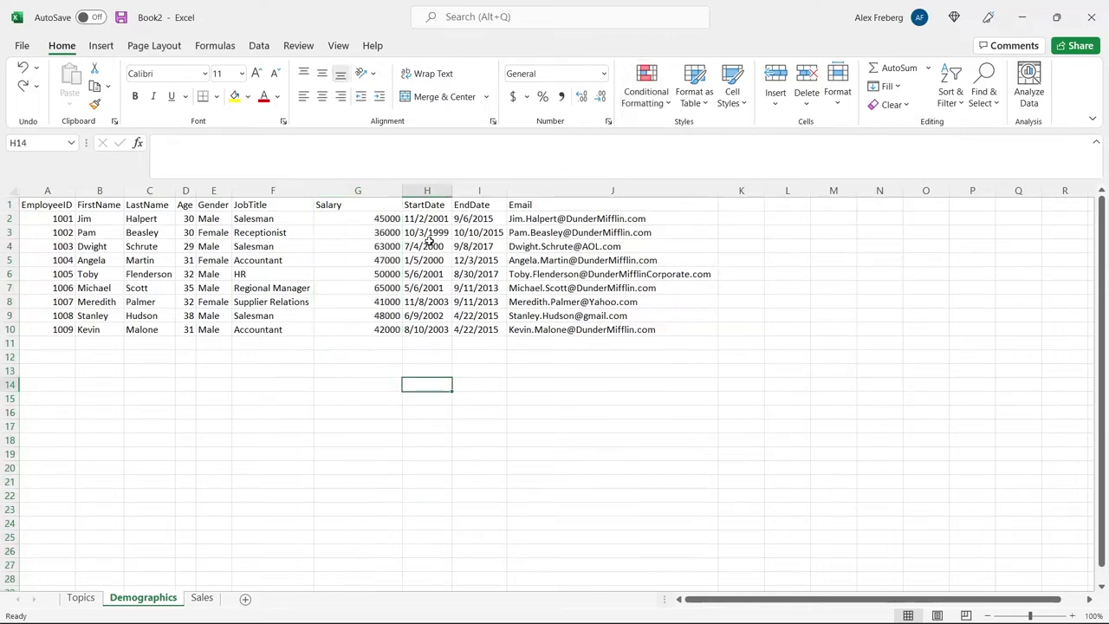
{"action": "left_click", "coordinate": [438, 278]}
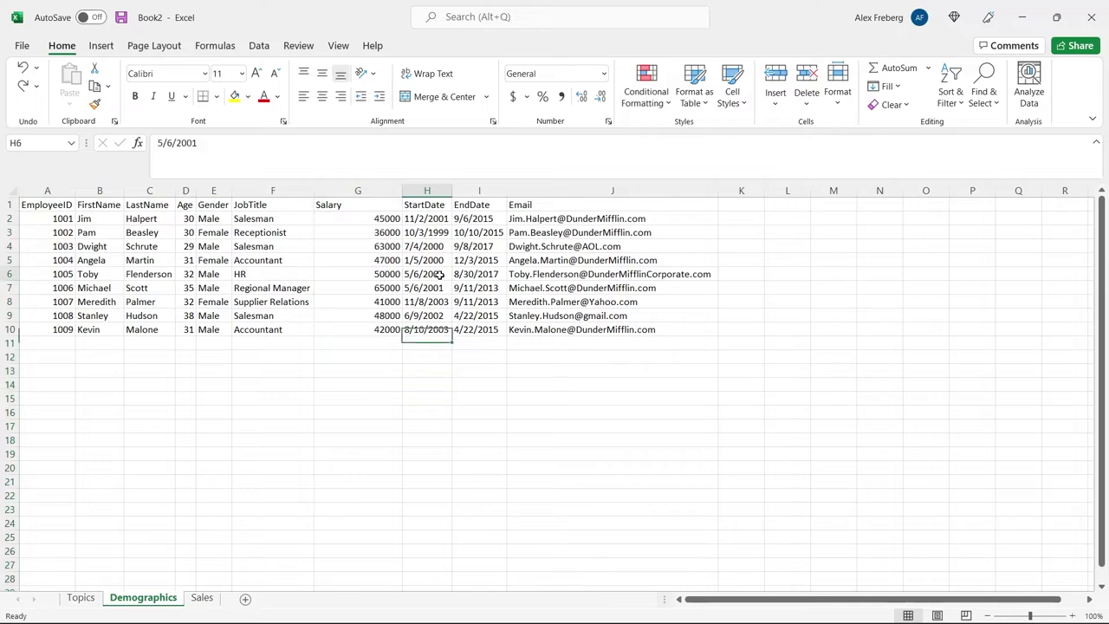
Select the StartDate column H and start a Duplicate Values highlight rule.
{"action": "key", "text": "ctrl+v"}
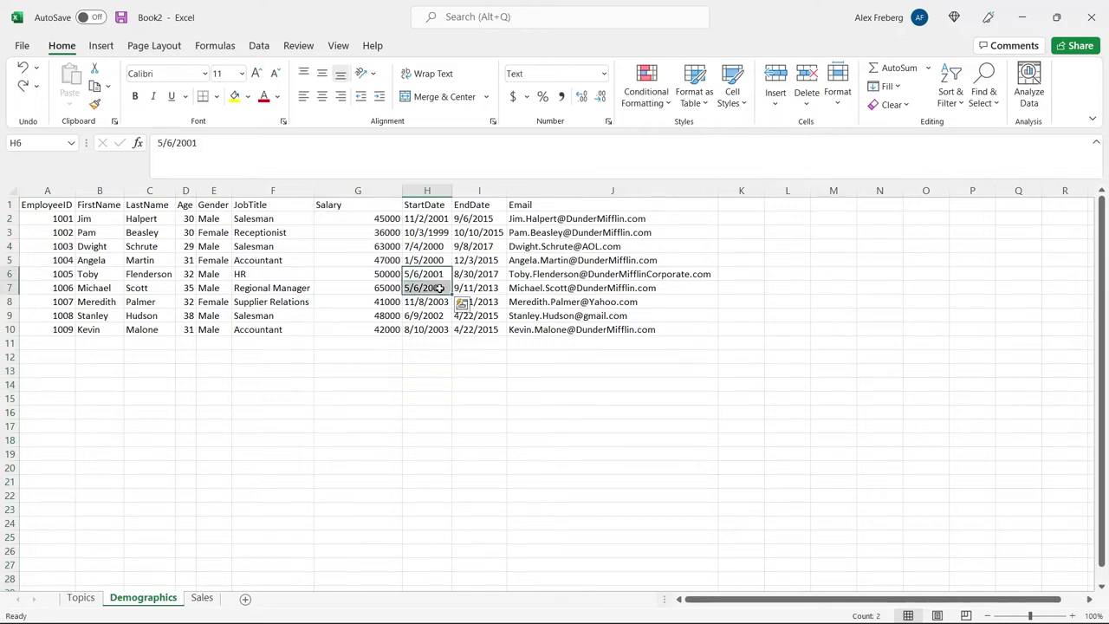
{"action": "left_click", "coordinate": [426, 193]}
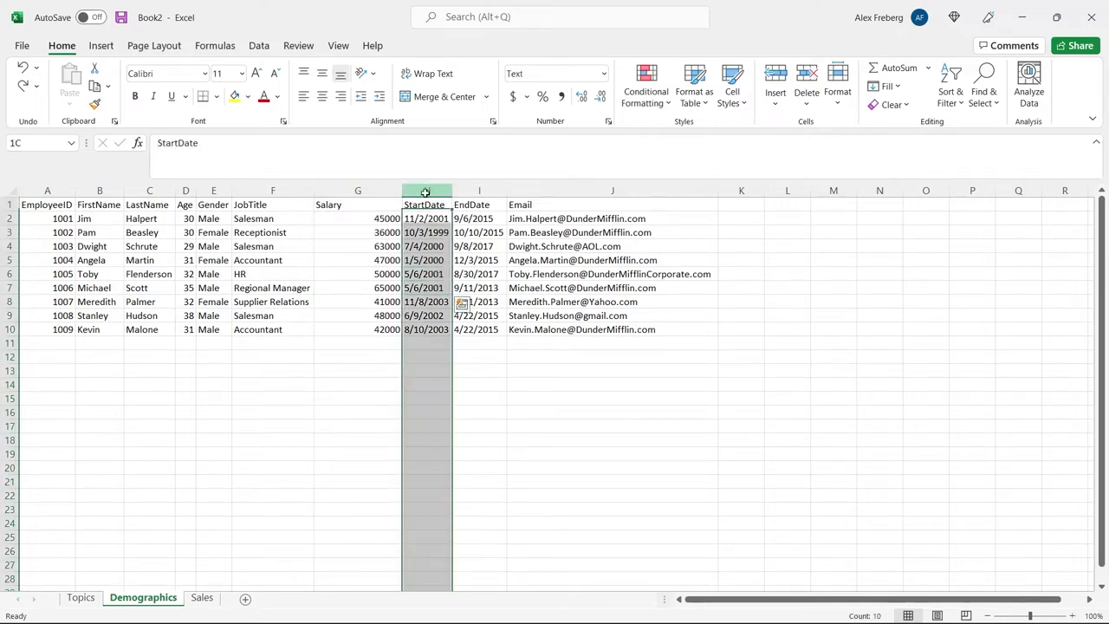
{"action": "left_click", "coordinate": [649, 101]}
{"action": "mouse_move", "coordinate": [715, 141]}
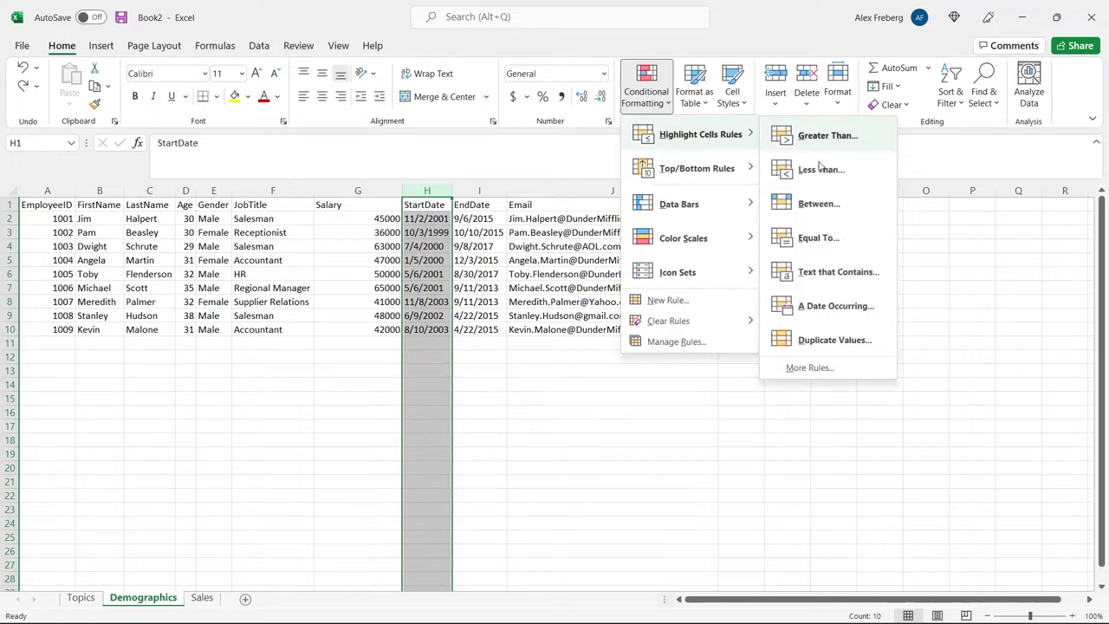
{"action": "left_click", "coordinate": [849, 340]}
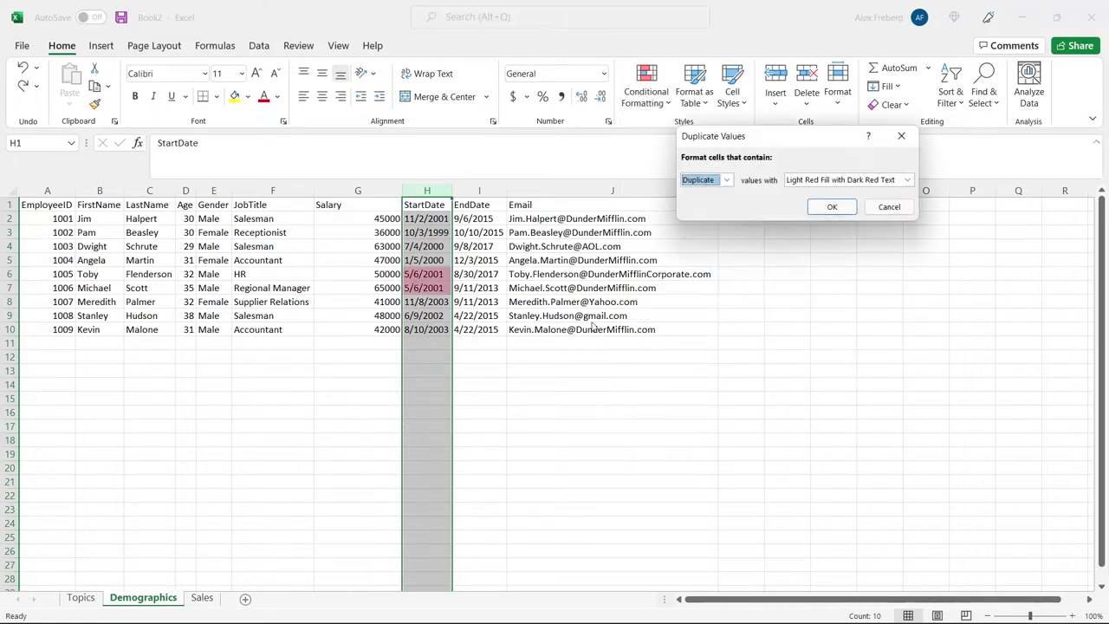
Preview highlighting unique dates, then switch the rule back to Duplicate.
{"action": "left_click", "coordinate": [726, 181]}
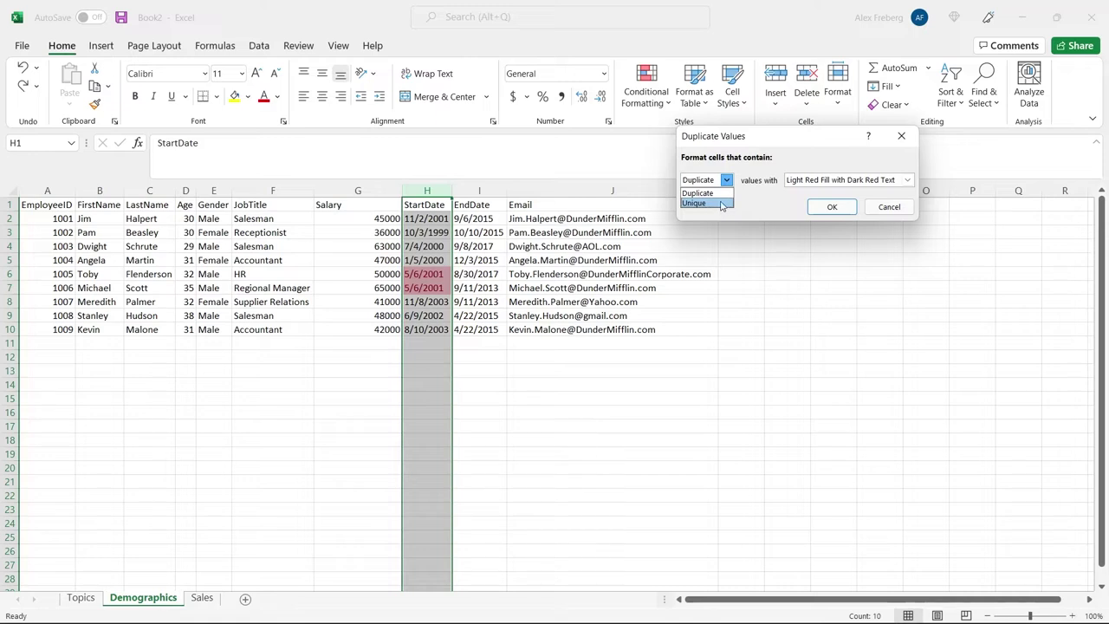
{"action": "left_click", "coordinate": [722, 203]}
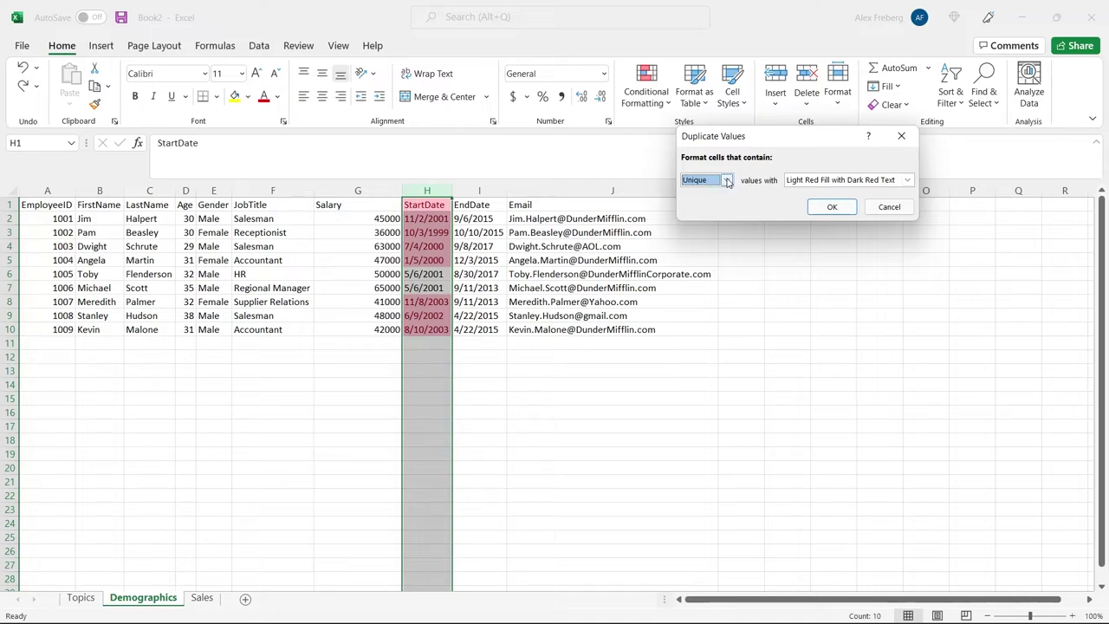
{"action": "left_click", "coordinate": [727, 181]}
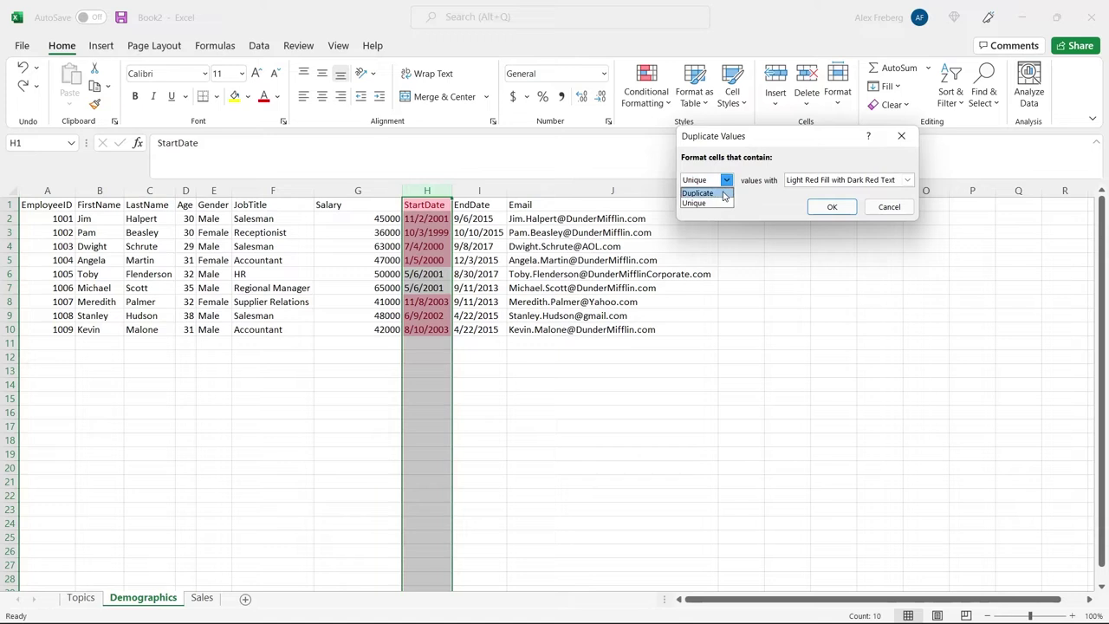
{"action": "left_click", "coordinate": [725, 193]}
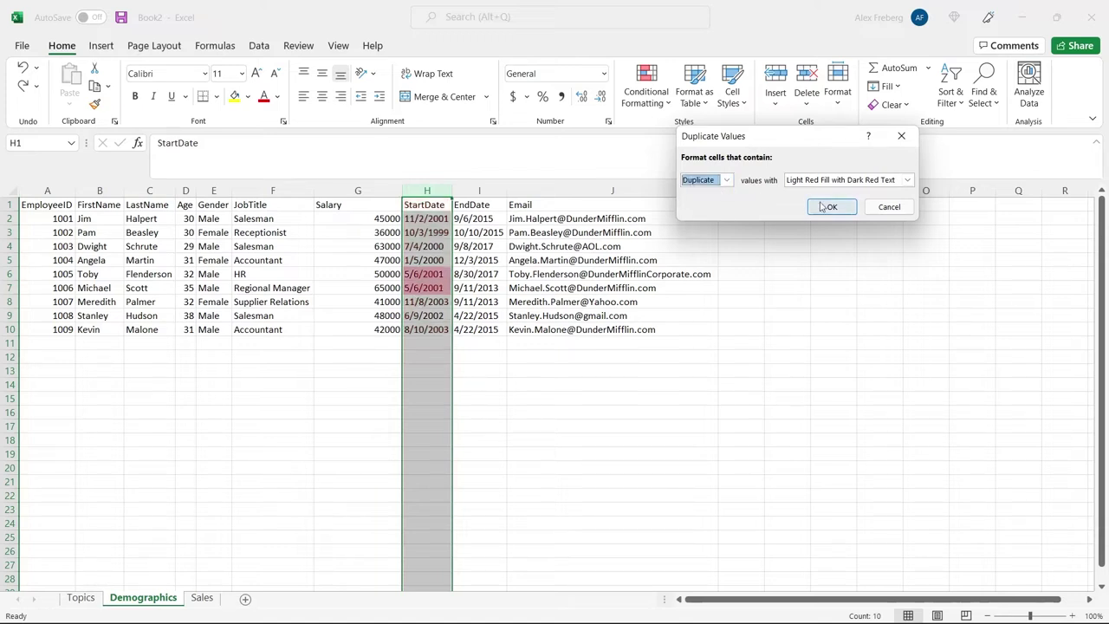
Try yellow and red-text formats, then apply Light Red Fill with Dark Red Text.
{"action": "left_click", "coordinate": [907, 181]}
{"action": "left_click", "coordinate": [838, 203]}
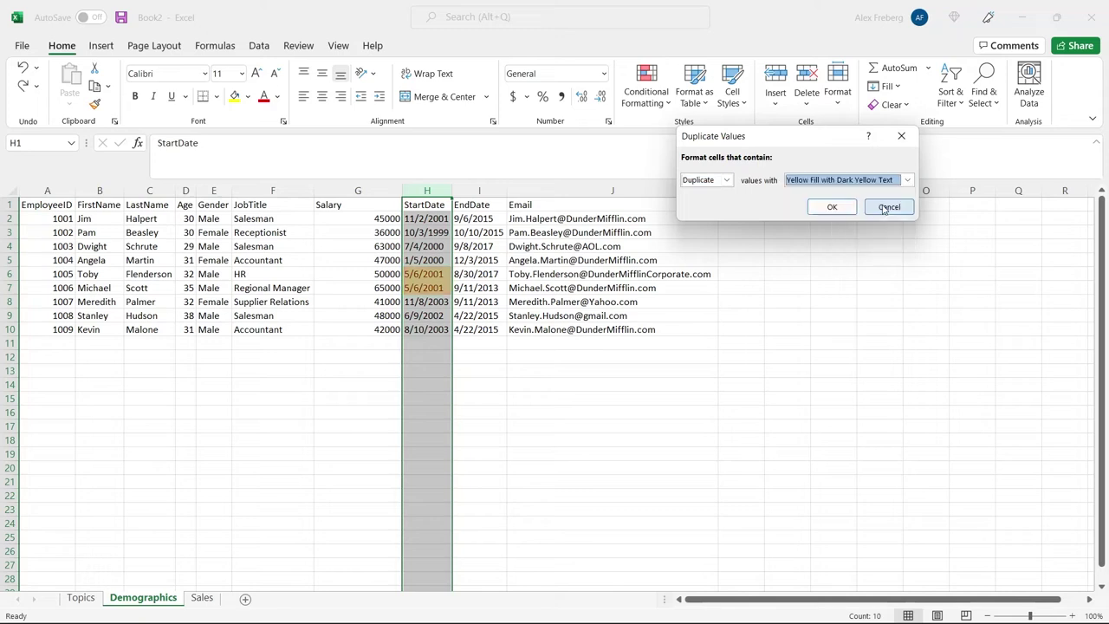
{"action": "left_click", "coordinate": [907, 180]}
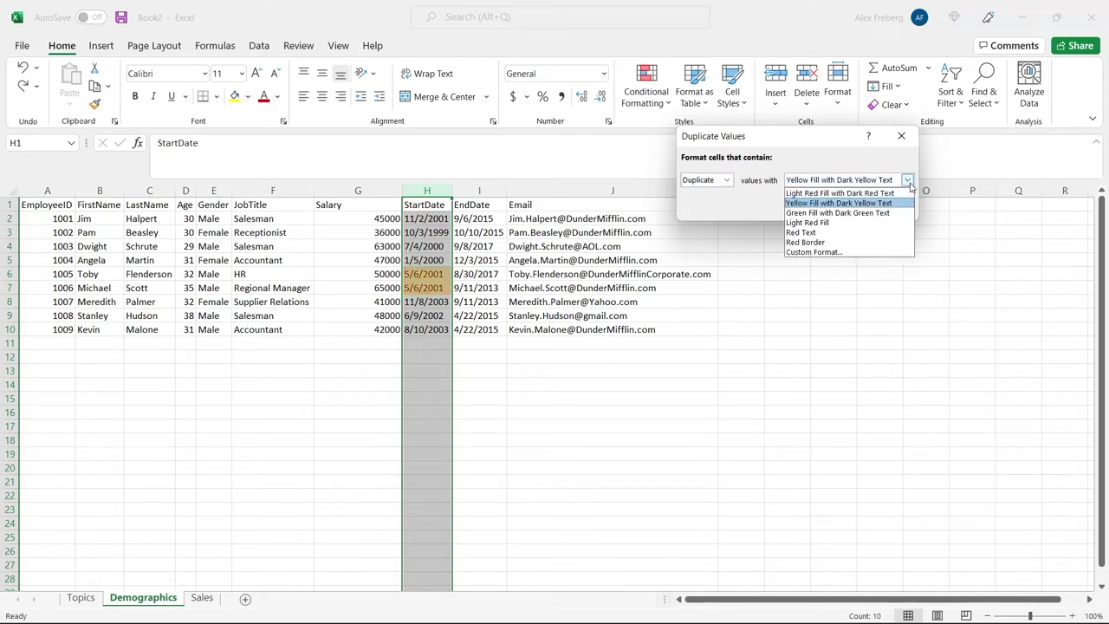
{"action": "left_click", "coordinate": [872, 234]}
{"action": "left_click", "coordinate": [907, 180]}
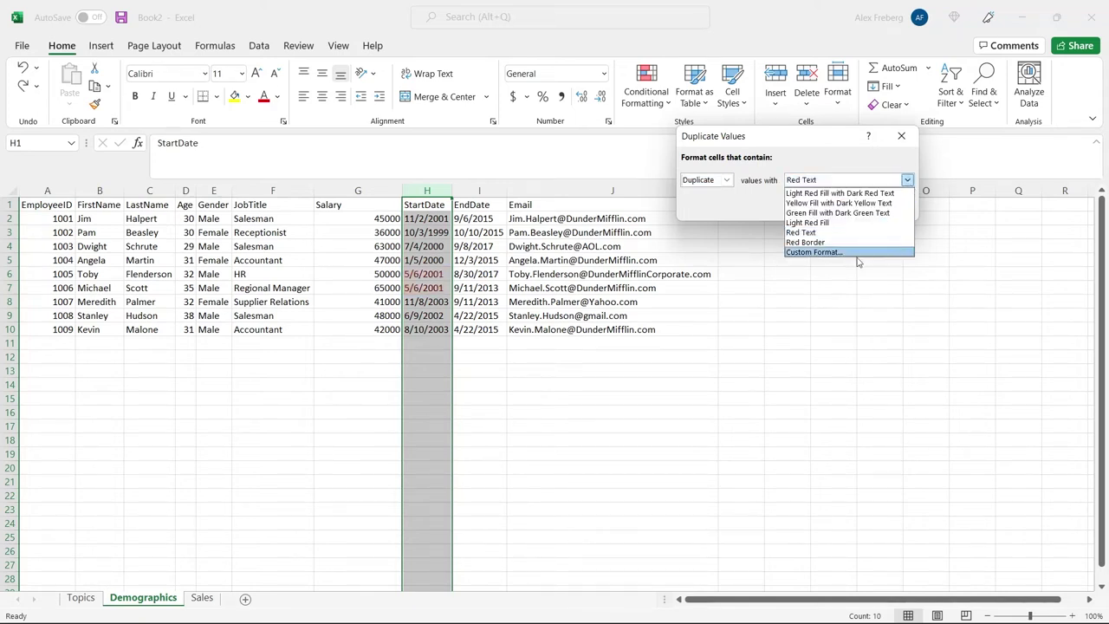
{"action": "left_click", "coordinate": [856, 193]}
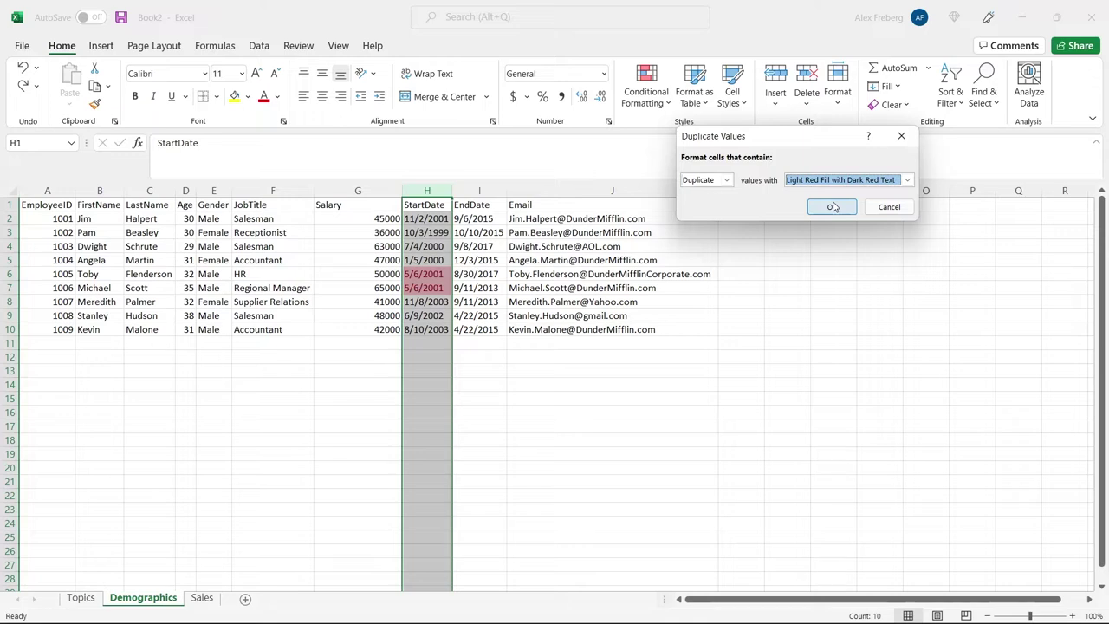
{"action": "left_click", "coordinate": [832, 207]}
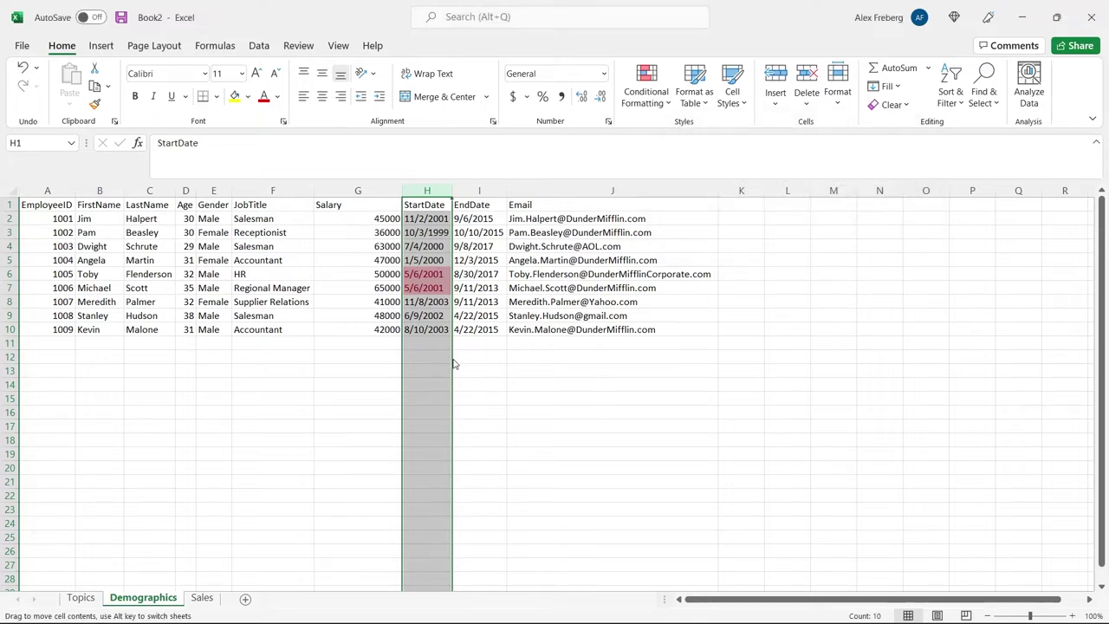
{"action": "left_click", "coordinate": [439, 288]}
{"action": "left_click_drag", "start_coordinate": [431, 271], "coordinate": [433, 287]}
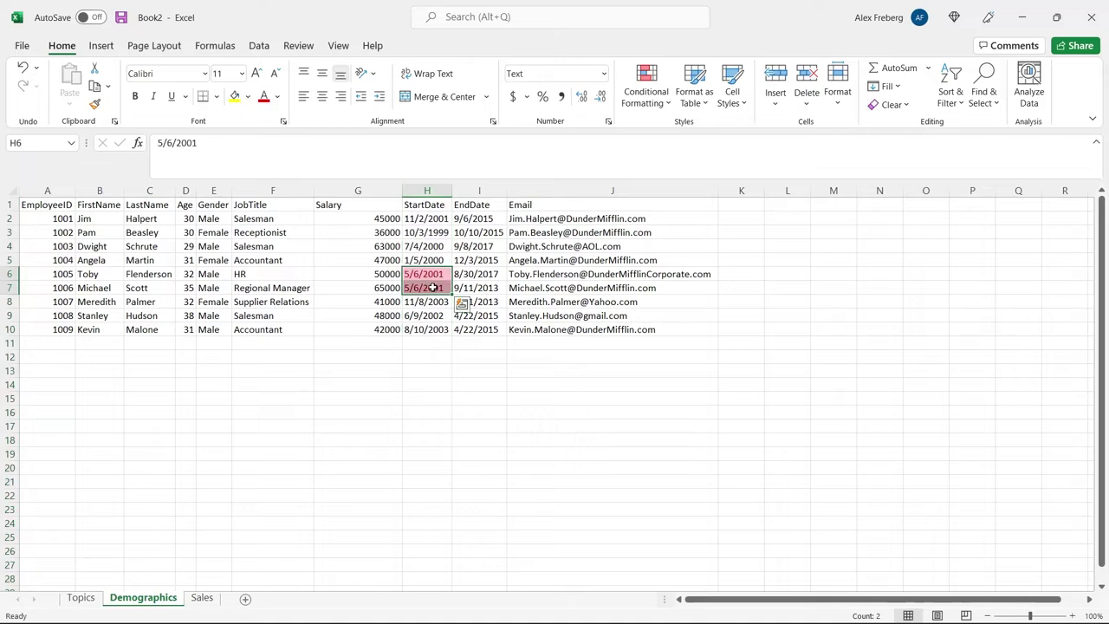
{"action": "left_click", "coordinate": [428, 342]}
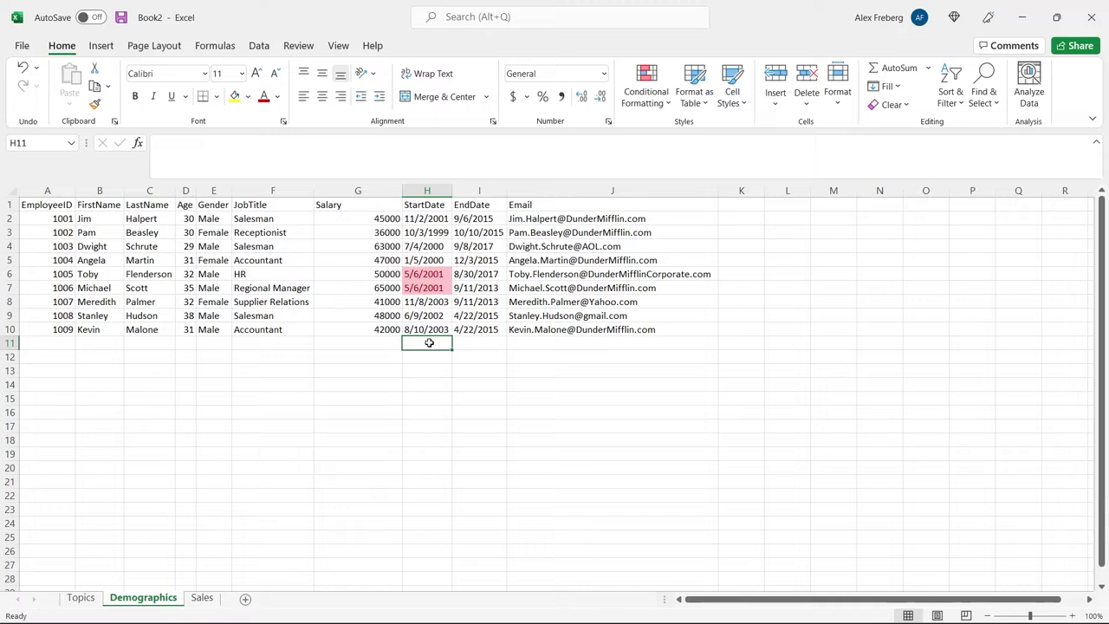
{"action": "left_click", "coordinate": [48, 192]}
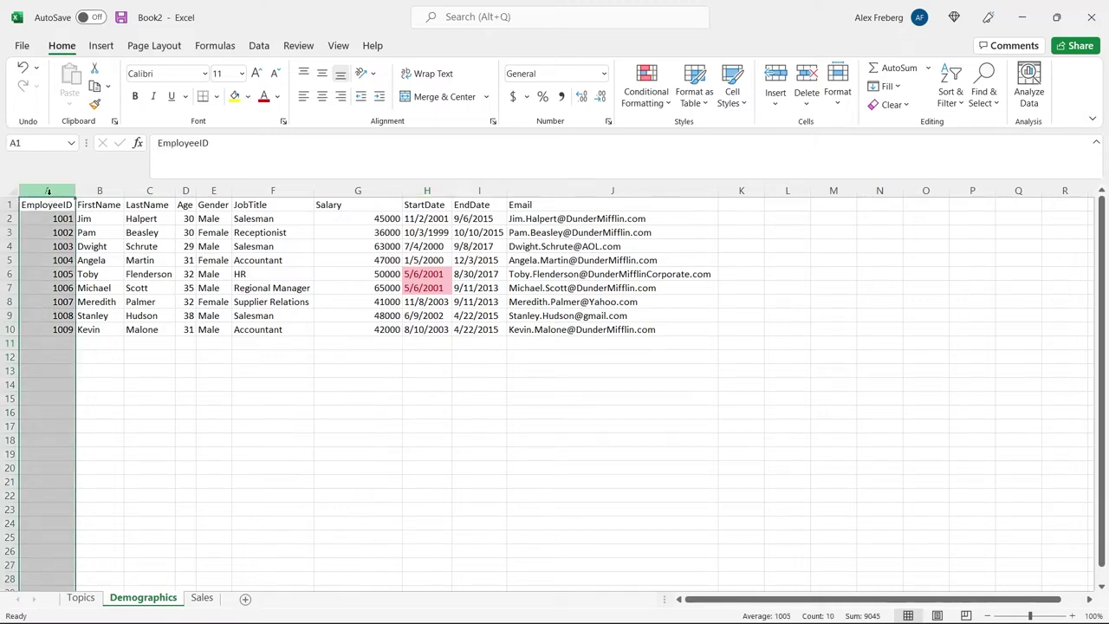
{"action": "left_click", "coordinate": [142, 369]}
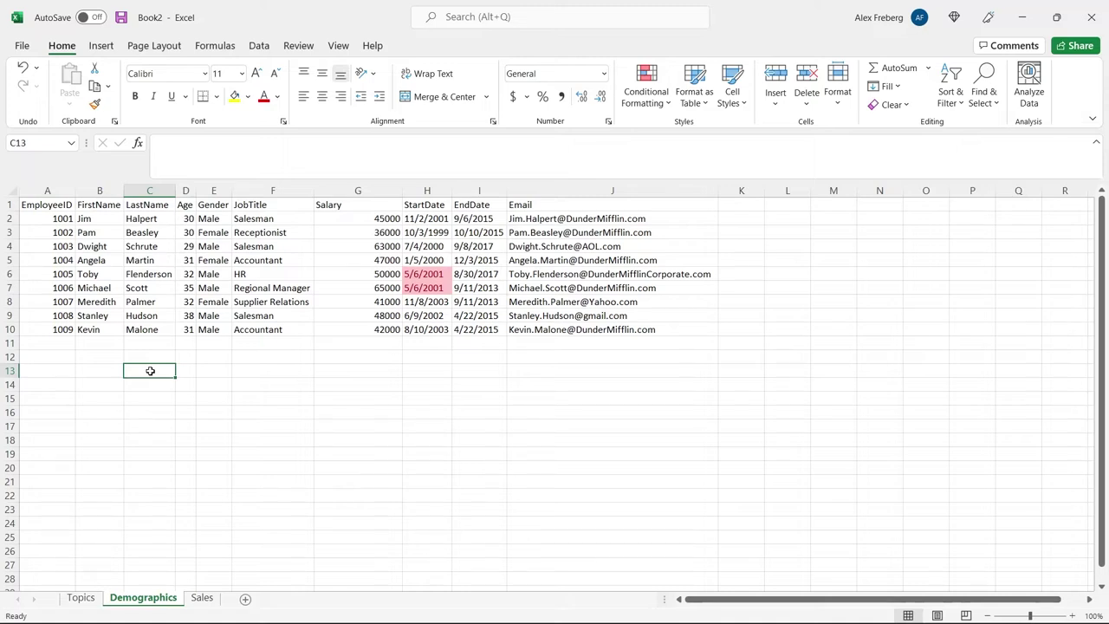
{"action": "left_click", "coordinate": [44, 190]}
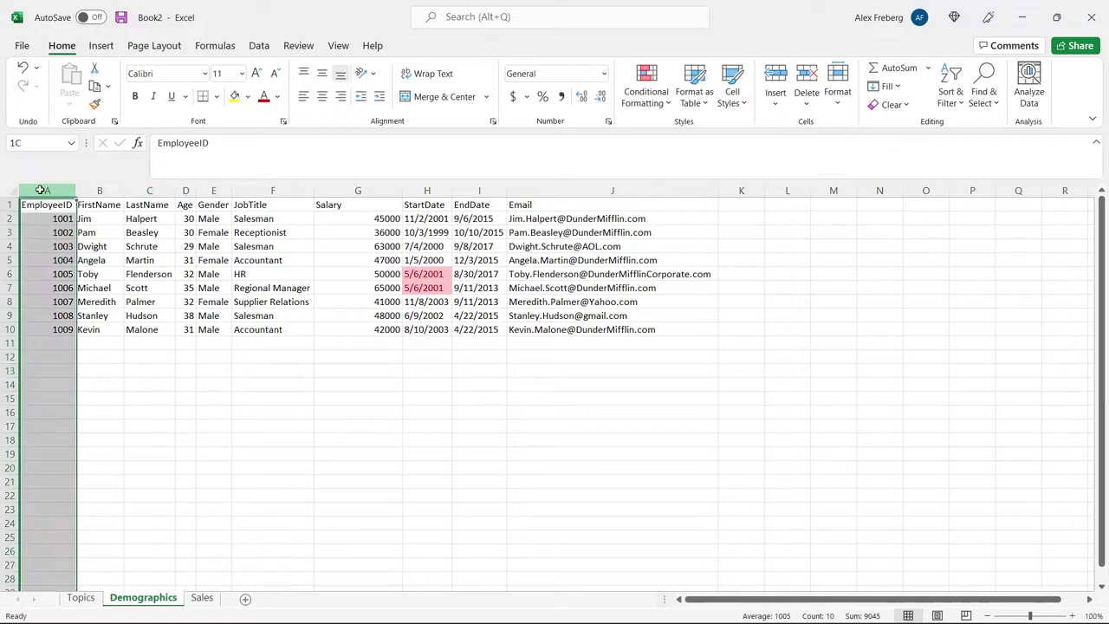
{"action": "left_click", "coordinate": [55, 234]}
{"action": "left_click", "coordinate": [48, 244]}
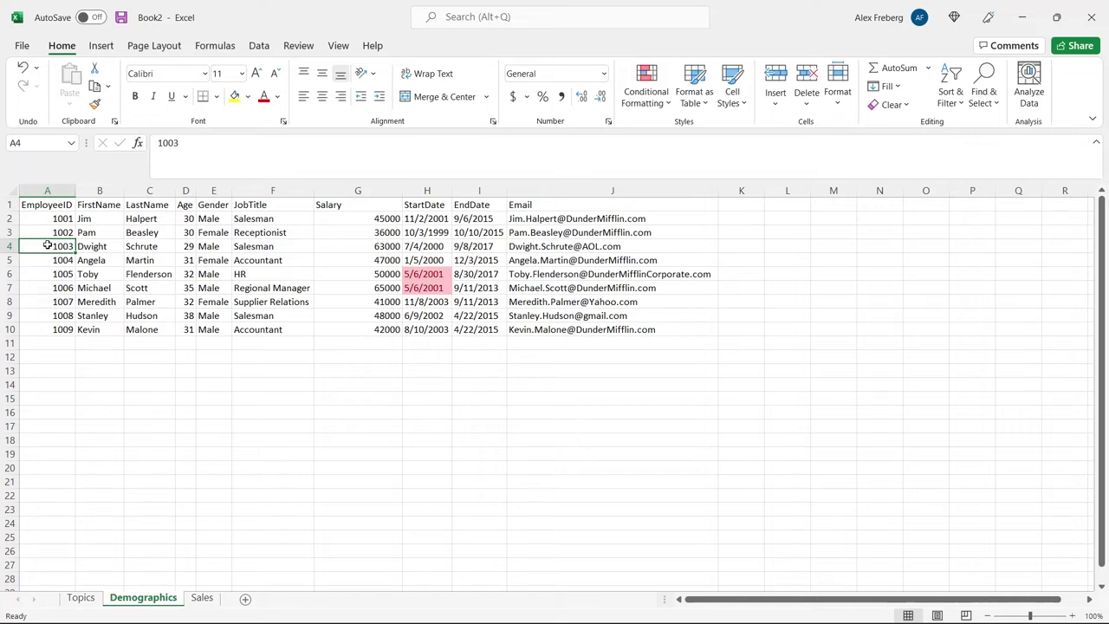
{"action": "left_click", "coordinate": [405, 273]}
{"action": "left_click_drag", "start_coordinate": [405, 273], "coordinate": [424, 287]}
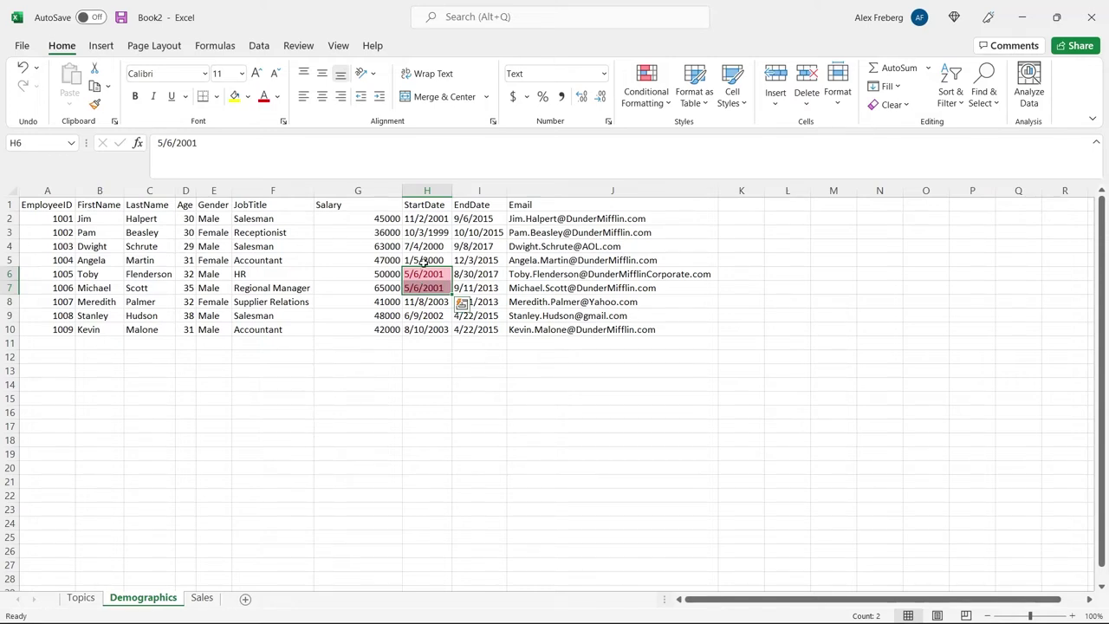
{"action": "left_click", "coordinate": [426, 249]}
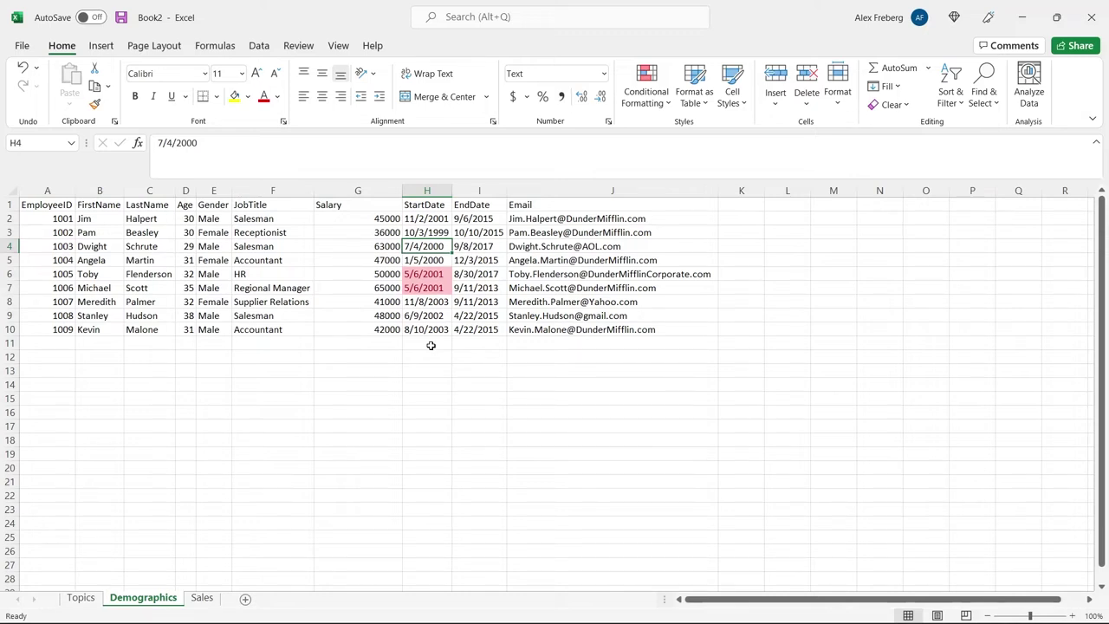
{"action": "left_click", "coordinate": [9, 205]}
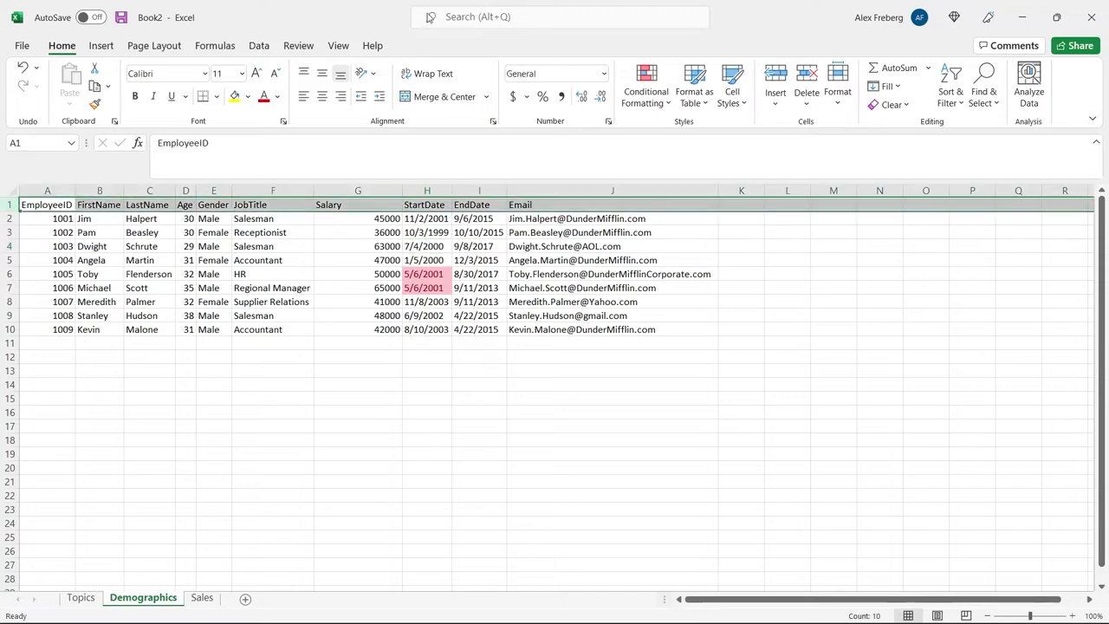
Turn on header-row filters and sort StartDate by pink cell colour.
{"action": "left_click", "coordinate": [265, 47]}
{"action": "left_click", "coordinate": [614, 91]}
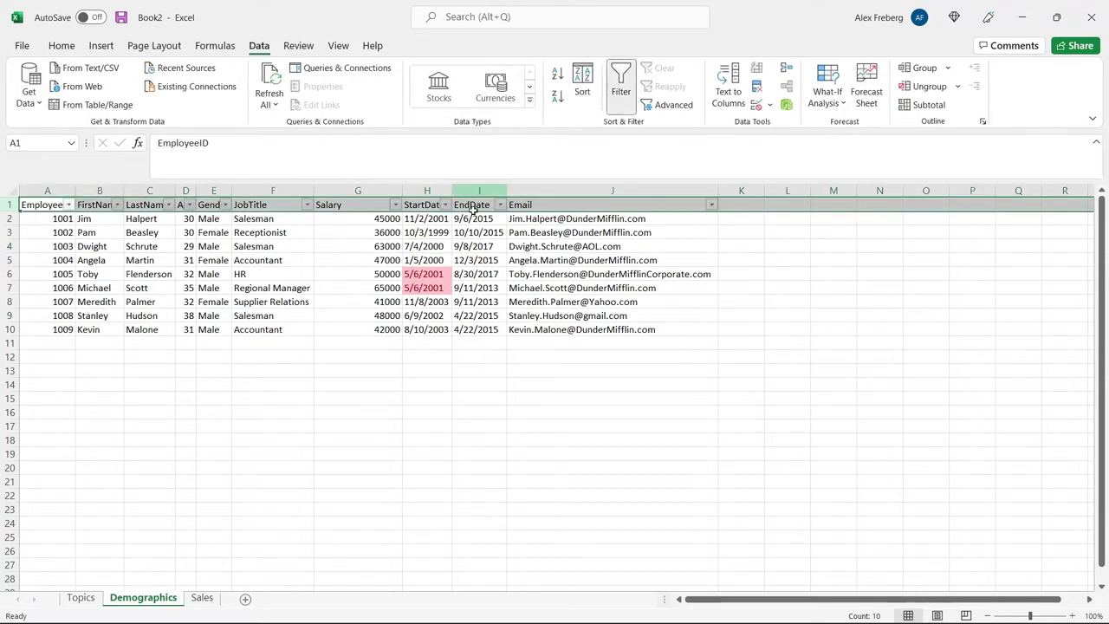
{"action": "left_click", "coordinate": [425, 233]}
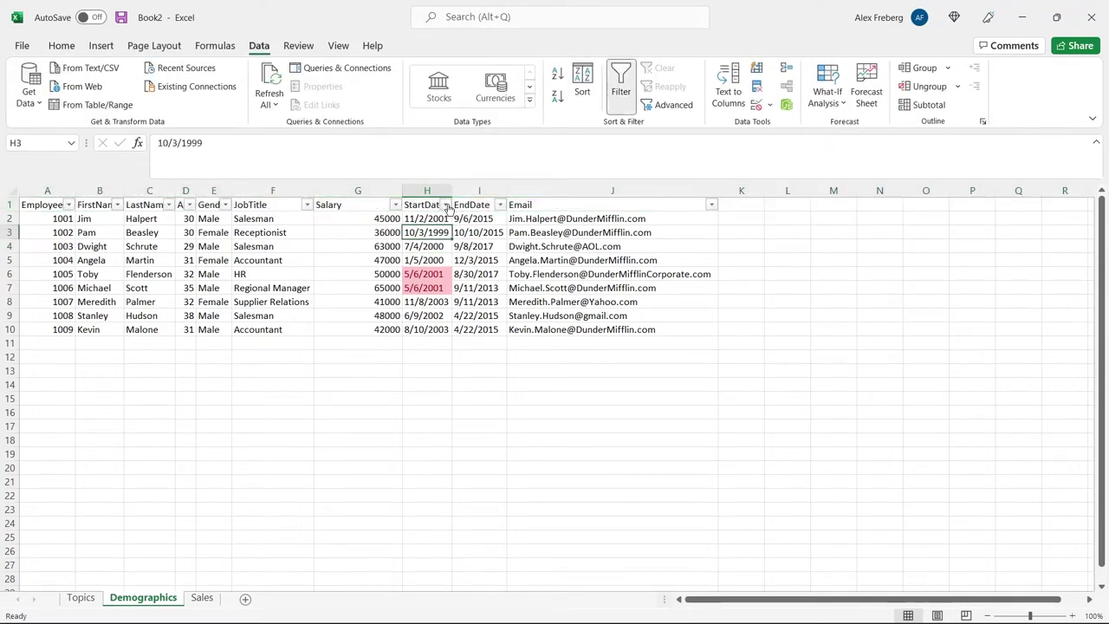
{"action": "left_click", "coordinate": [445, 205]}
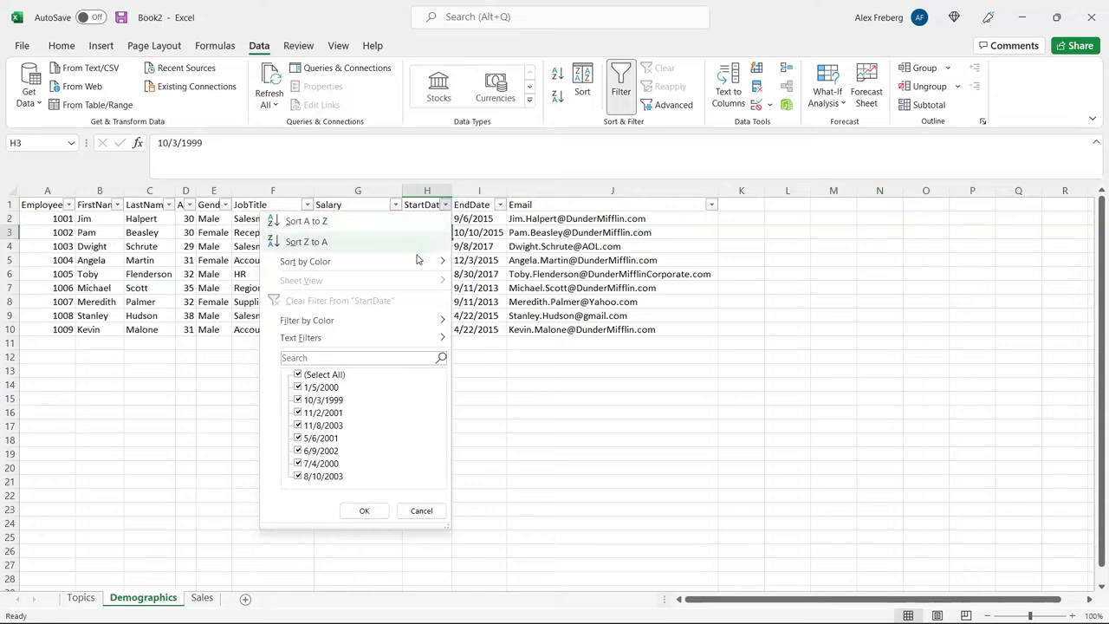
{"action": "mouse_move", "coordinate": [416, 261]}
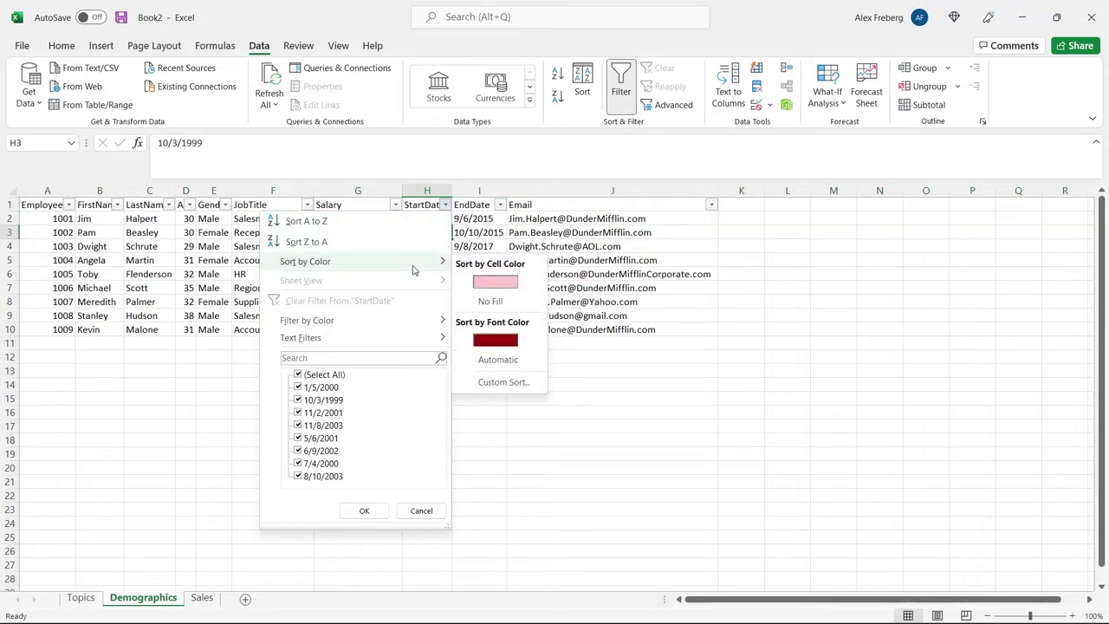
{"action": "left_click", "coordinate": [508, 283]}
Check the pink start dates H2:H3 and reapply the pink-first StartDate colour sort.
{"action": "left_click_drag", "start_coordinate": [417, 218], "coordinate": [428, 233]}
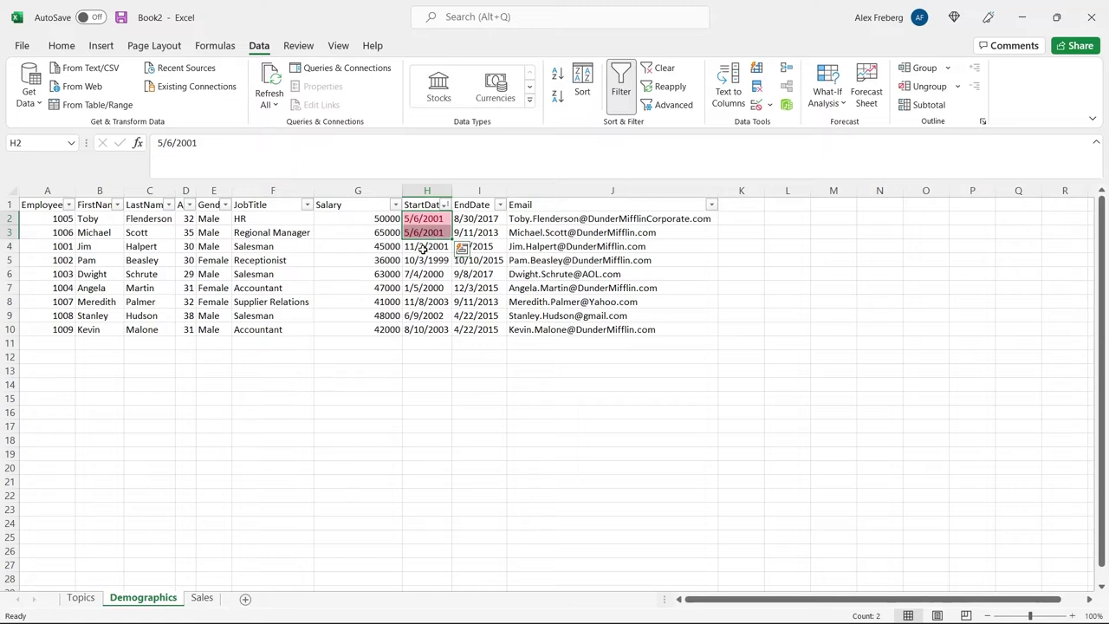
{"action": "left_click", "coordinate": [423, 247]}
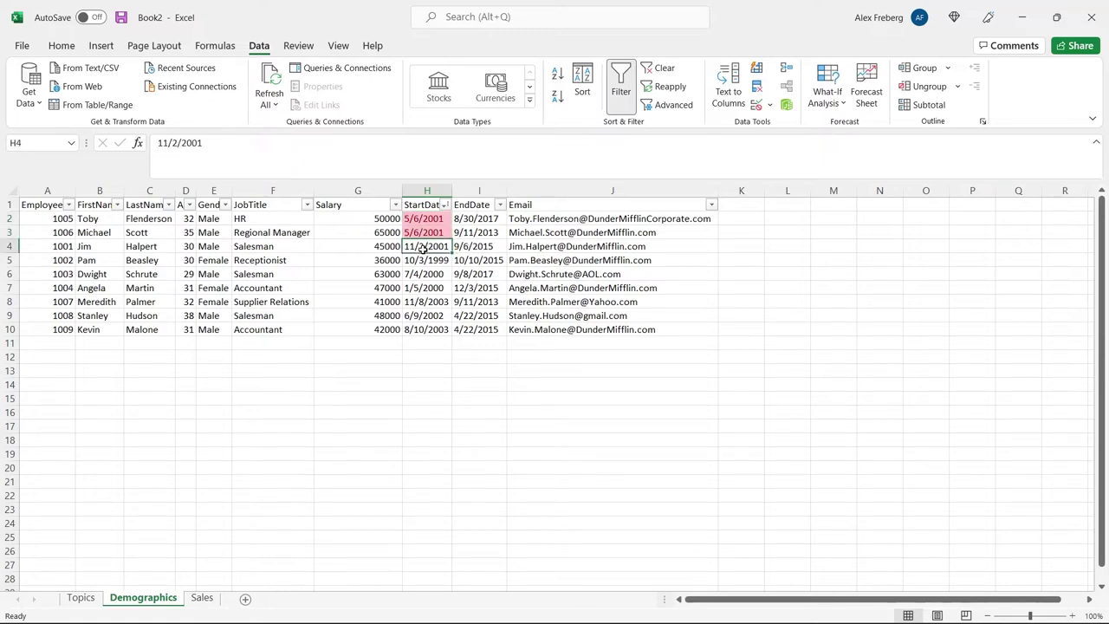
{"action": "left_click", "coordinate": [444, 205]}
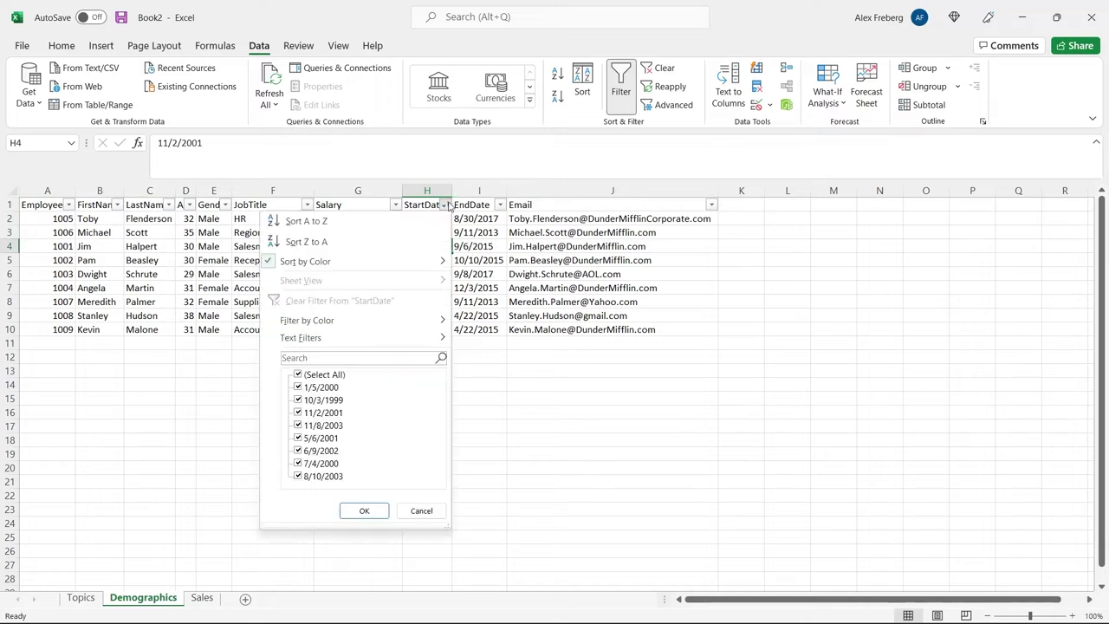
{"action": "mouse_move", "coordinate": [407, 260]}
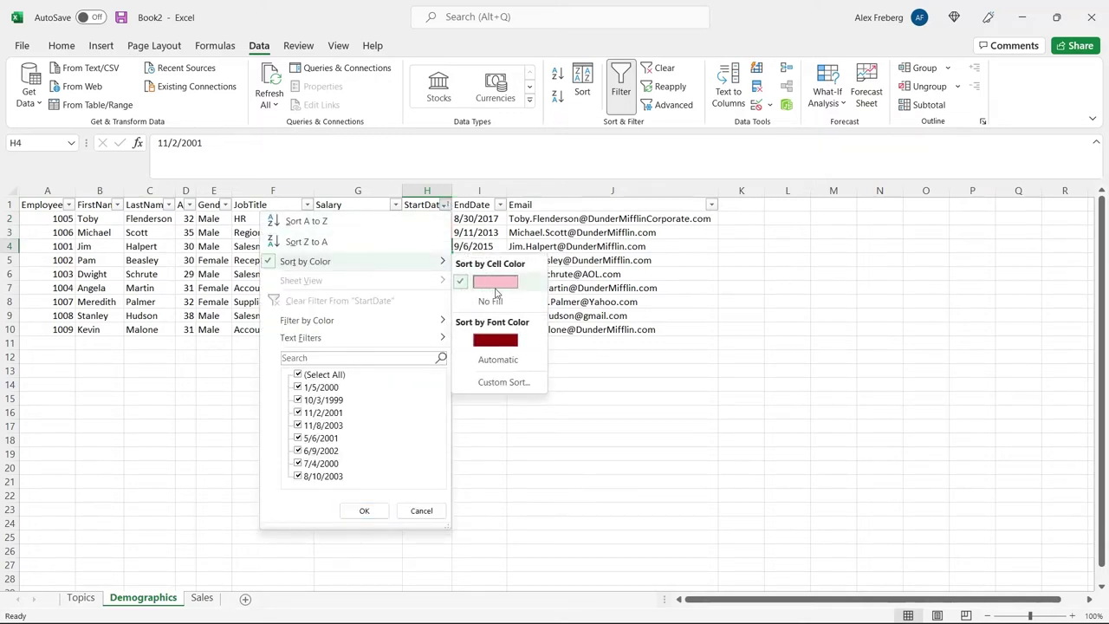
{"action": "left_click", "coordinate": [550, 421]}
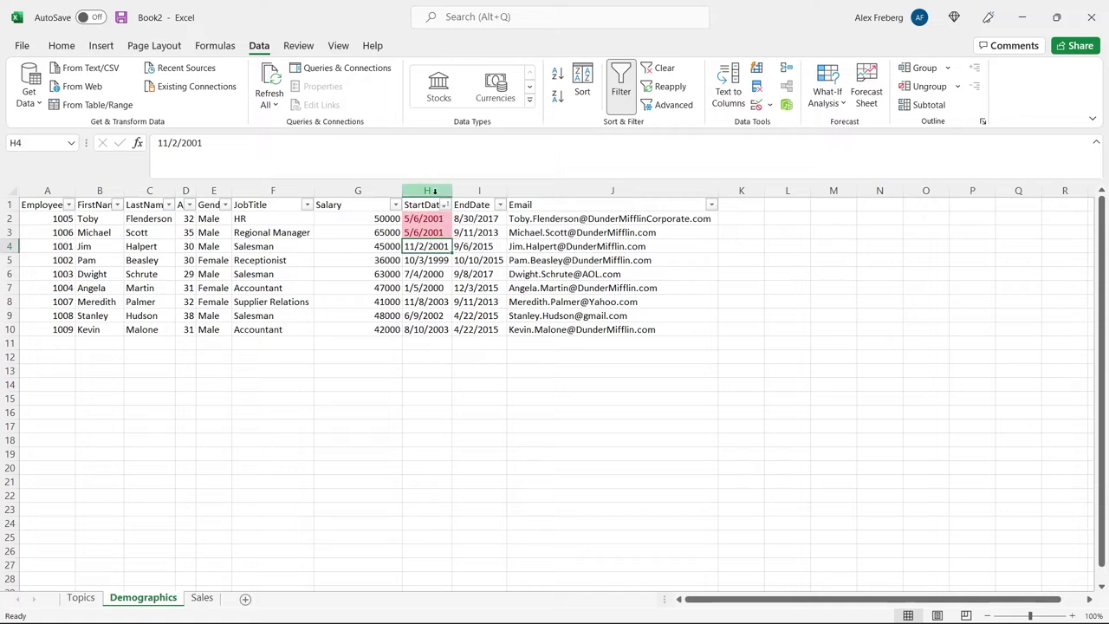
{"action": "left_click", "coordinate": [427, 191]}
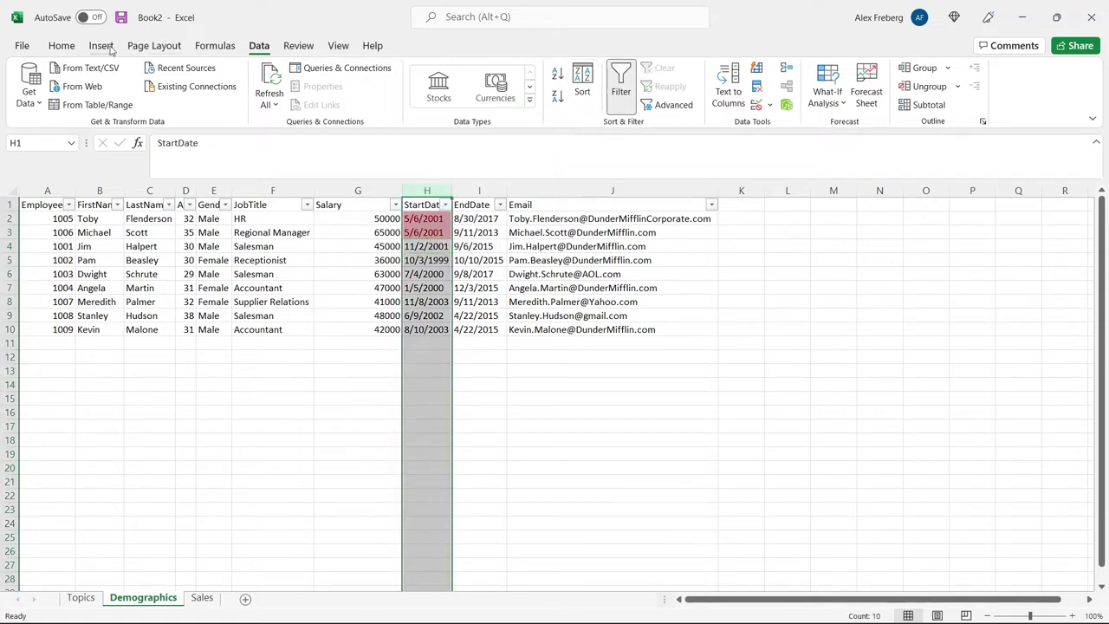
Clear the conditional formatting rules from the StartDate column and deselect it.
{"action": "left_click", "coordinate": [62, 45]}
{"action": "left_click", "coordinate": [646, 87]}
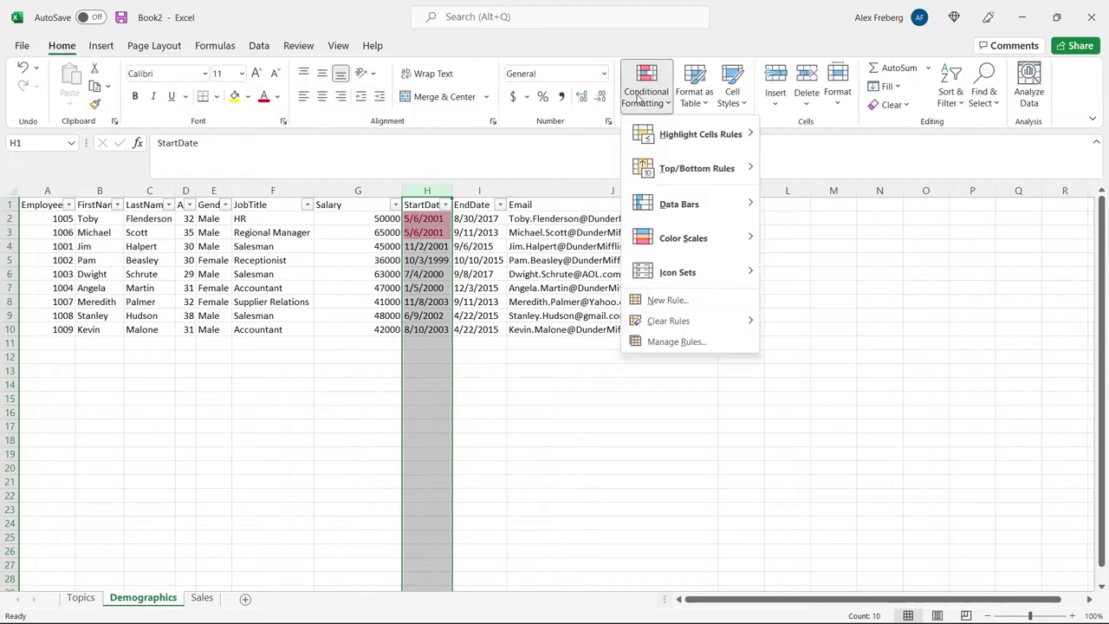
{"action": "mouse_move", "coordinate": [726, 320]}
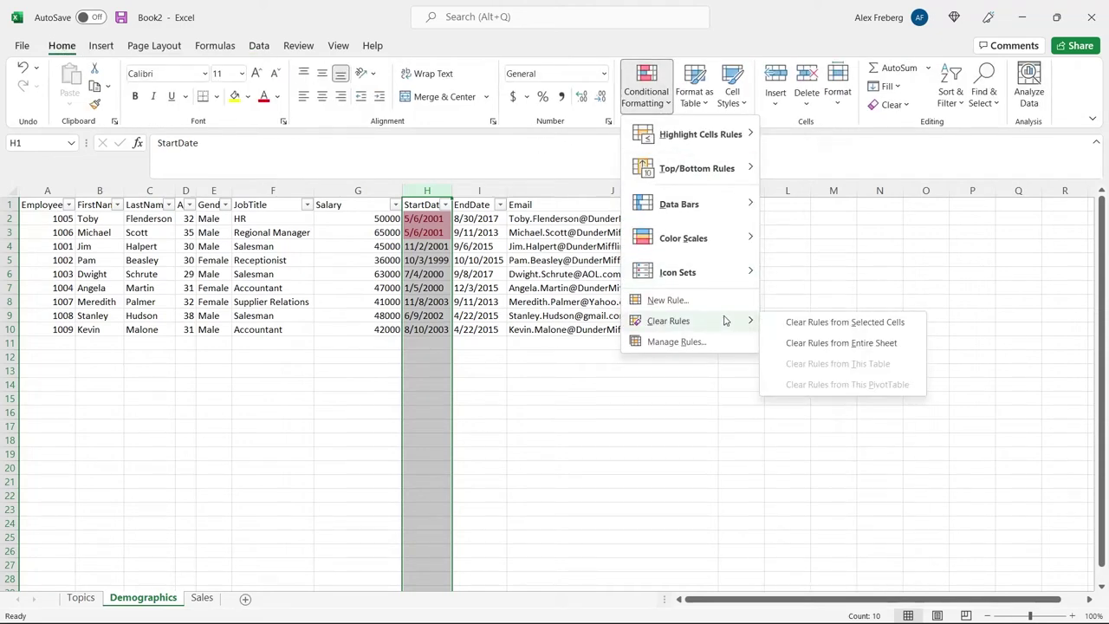
{"action": "left_click", "coordinate": [809, 322]}
{"action": "left_click", "coordinate": [478, 371]}
{"action": "left_click", "coordinate": [498, 357]}
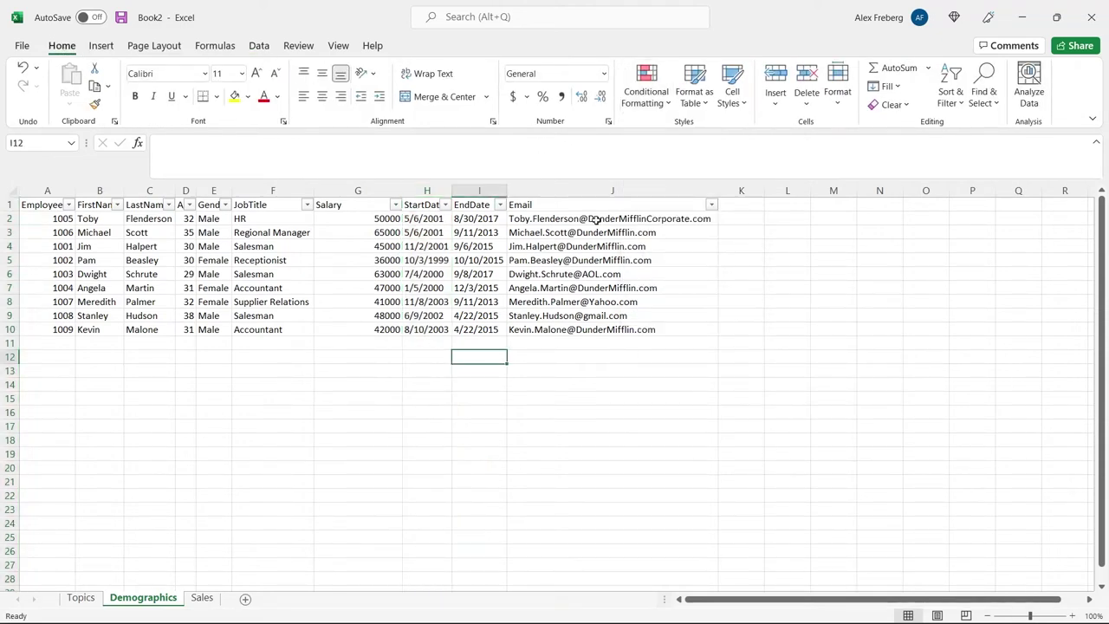
Start a Text That Contains highlight rule on the Email column J.
{"action": "left_click", "coordinate": [613, 190]}
{"action": "left_click", "coordinate": [646, 87]}
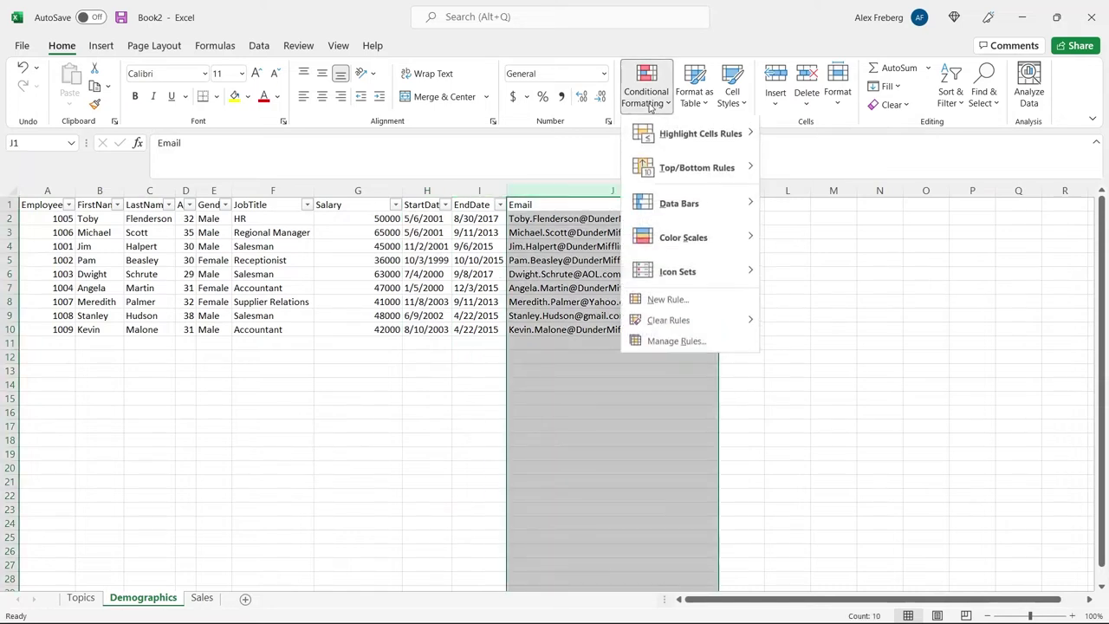
{"action": "mouse_move", "coordinate": [700, 134]}
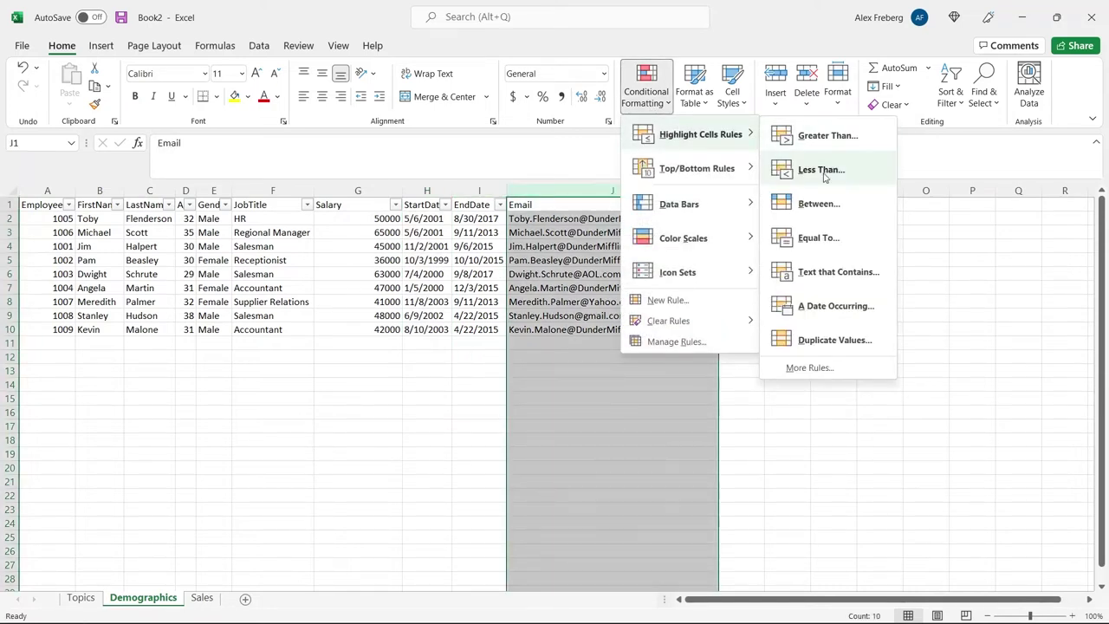
{"action": "left_click", "coordinate": [835, 273]}
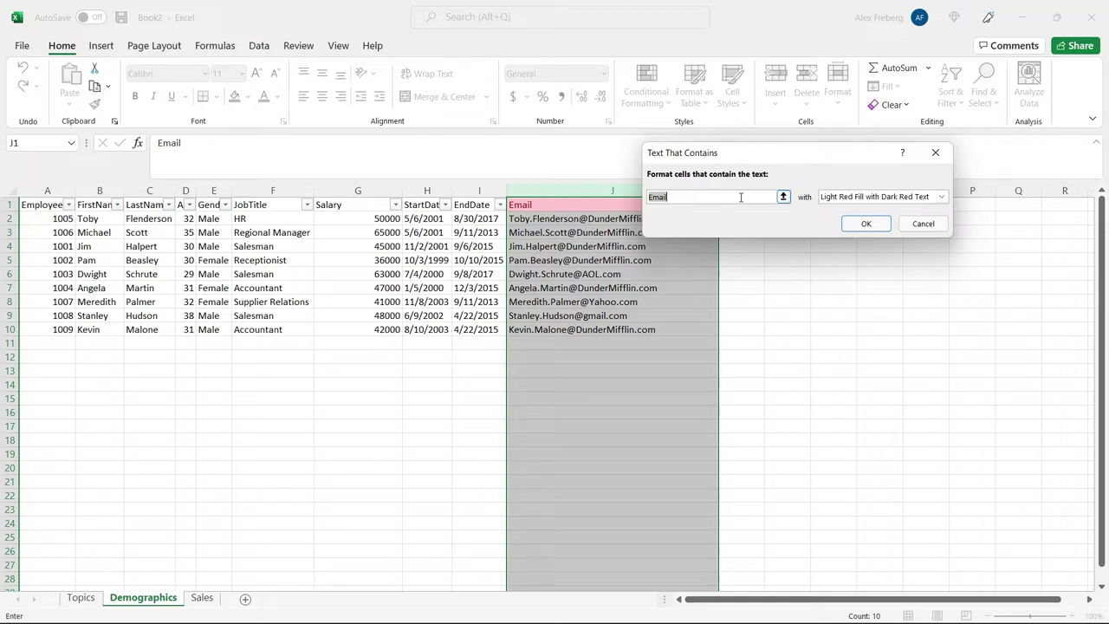
Set the Text That Contains match to 'dundermifflin' and apply light red highlighting.
{"action": "type", "text": "lor"}
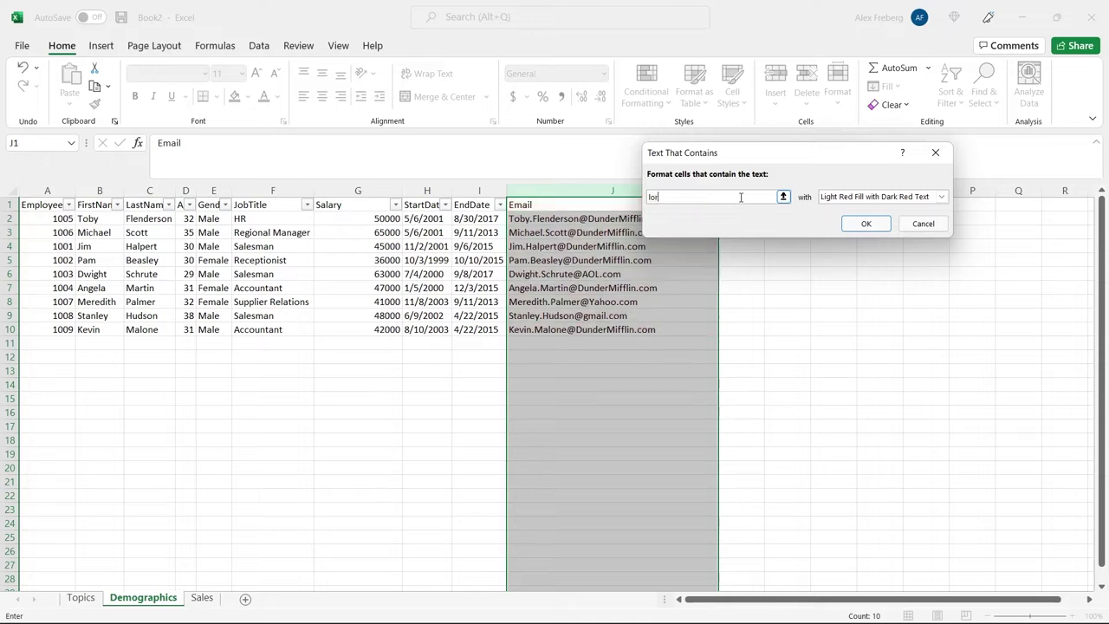
{"action": "key", "text": "BackSpace"}
{"action": "key", "text": "BackSpace"}
{"action": "key", "text": "BackSpace"}
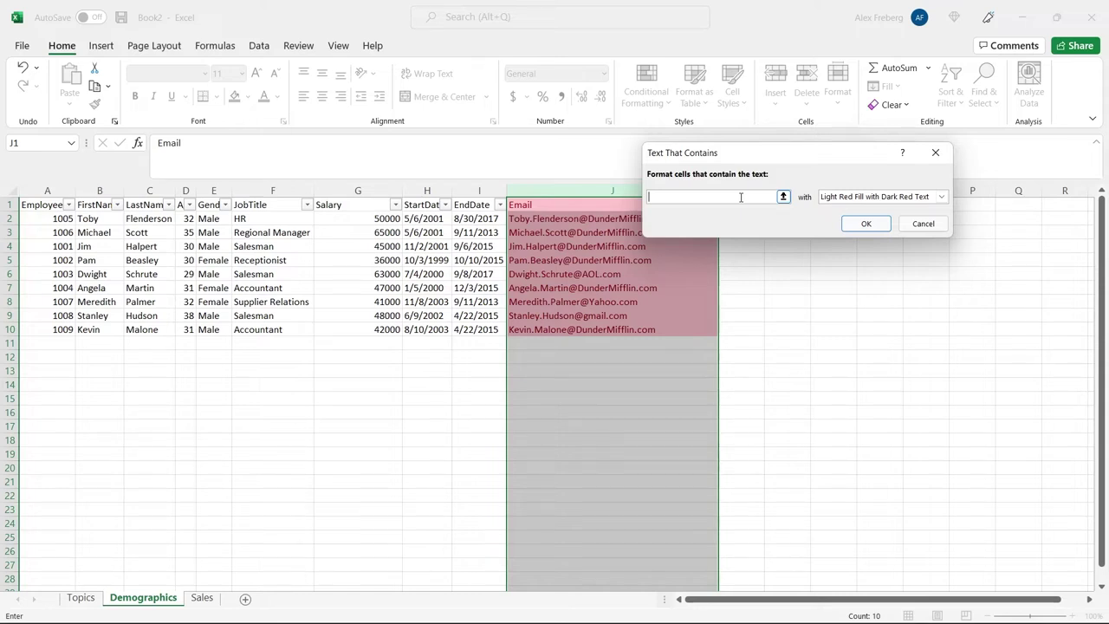
{"action": "type", "text": "gmail"}
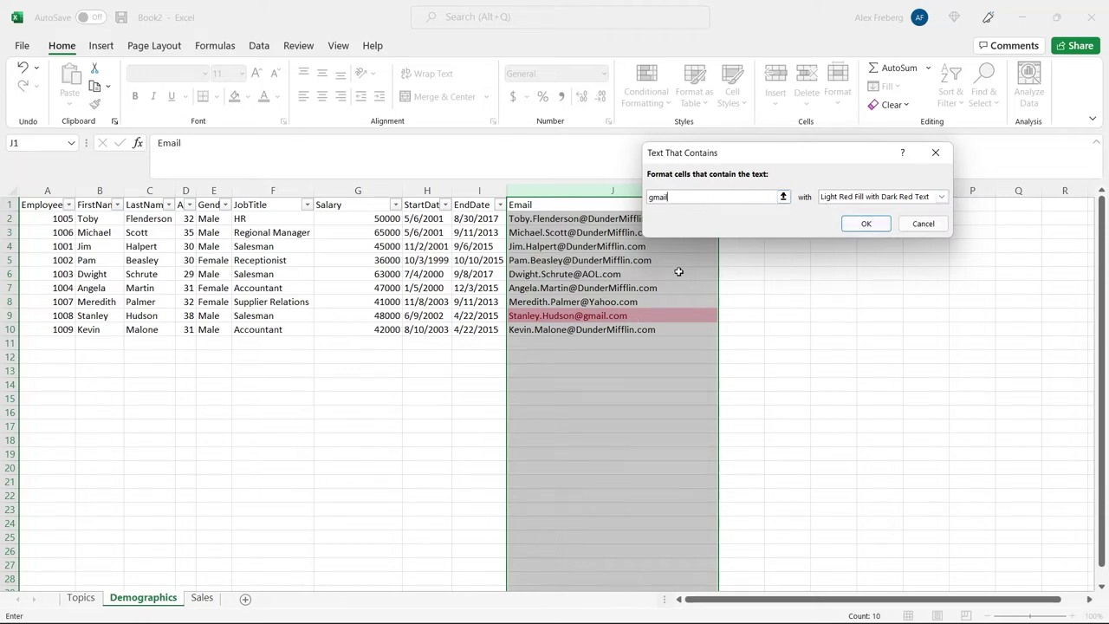
{"action": "key", "text": "BackSpace"}
{"action": "key", "text": "BackSpace"}
{"action": "key", "text": "BackSpace"}
{"action": "key", "text": "BackSpace"}
{"action": "key", "text": "BackSpace"}
{"action": "type", "text": "dunder"}
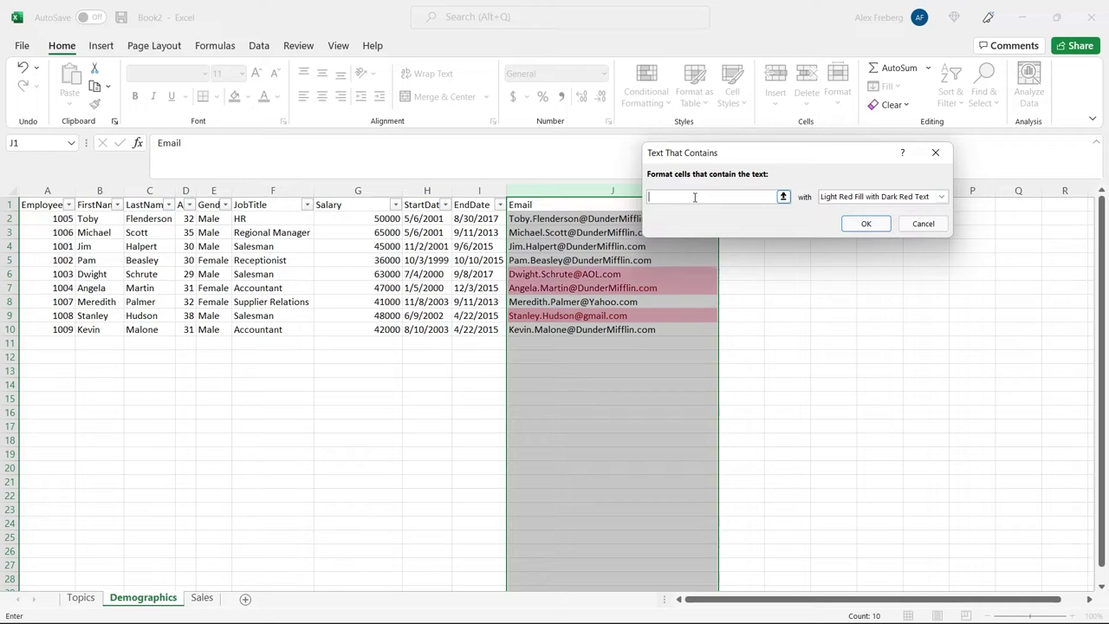
{"action": "type", "text": "m"}
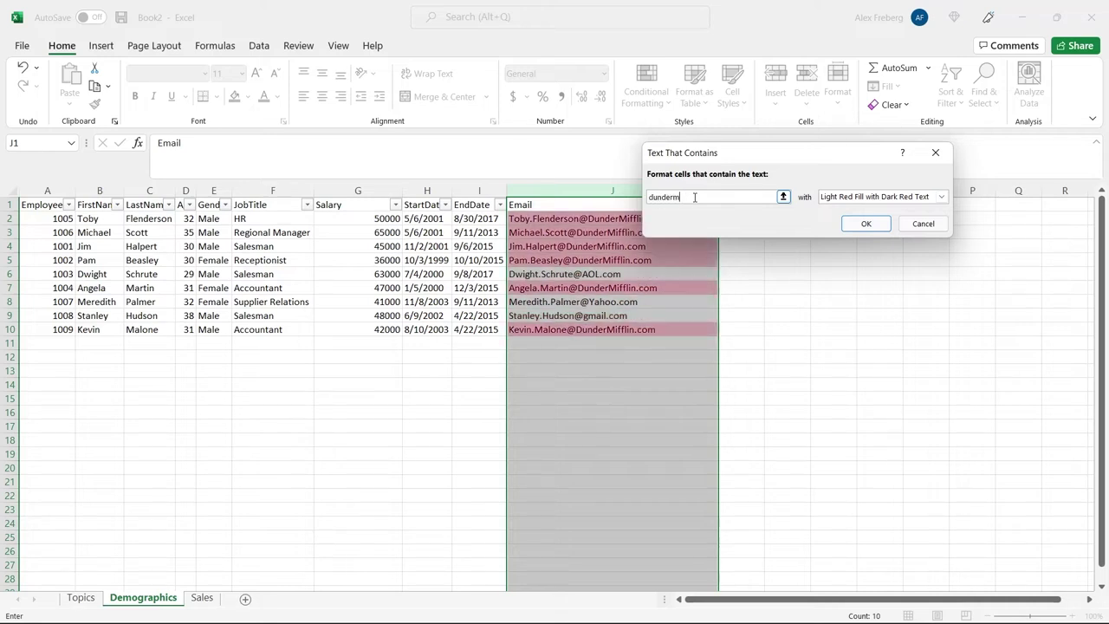
{"action": "type", "text": "ifflin"}
{"action": "left_click", "coordinate": [866, 222]}
{"action": "left_click", "coordinate": [698, 231]}
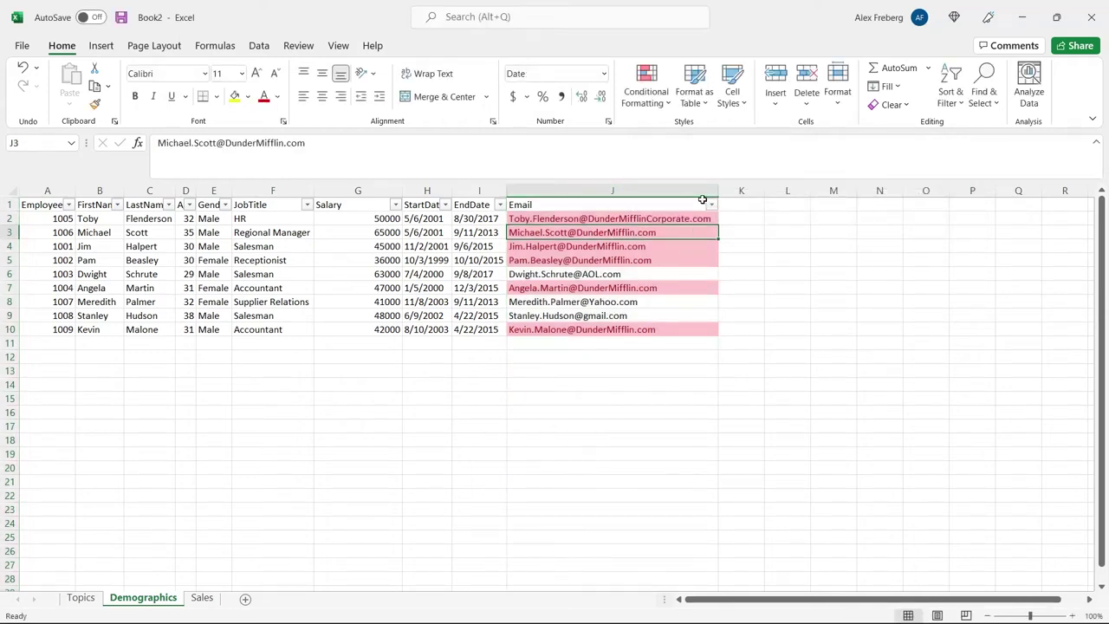
Sort the Email column by pink cell colour and select the pink cells J2:J7.
{"action": "left_click", "coordinate": [712, 206]}
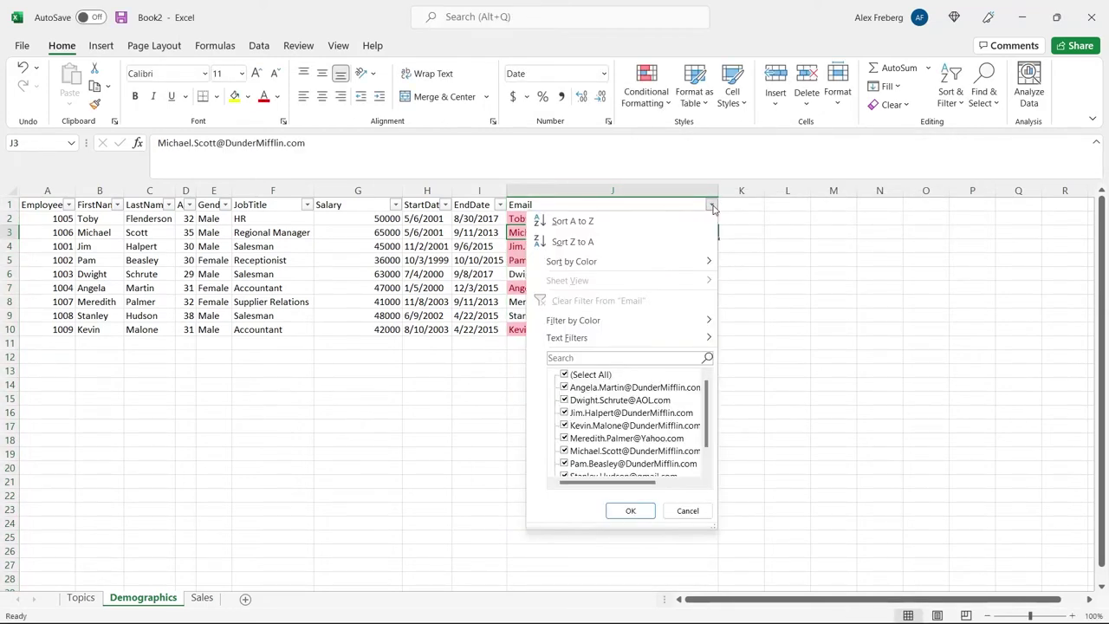
{"action": "mouse_move", "coordinate": [688, 258]}
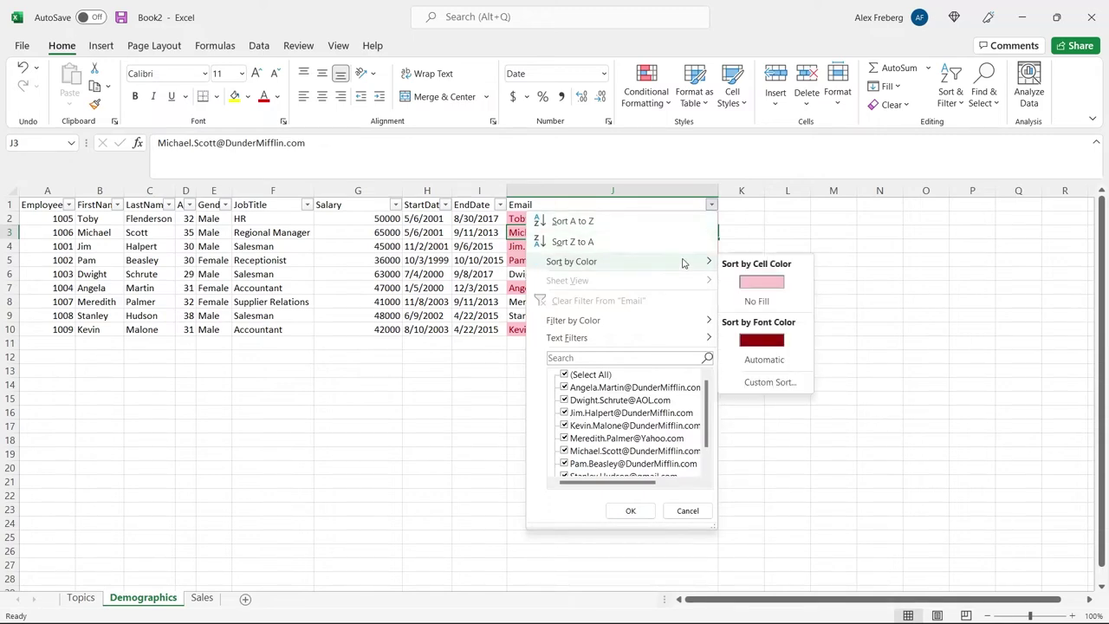
{"action": "left_click", "coordinate": [753, 279]}
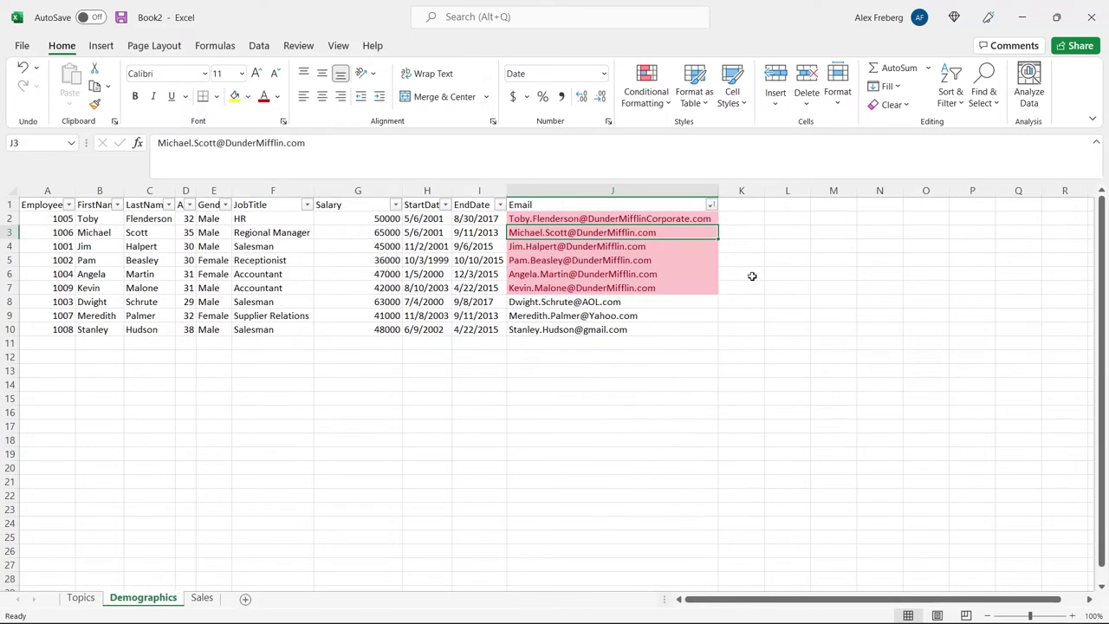
{"action": "left_click", "coordinate": [618, 346]}
{"action": "left_click_drag", "start_coordinate": [639, 289], "coordinate": [646, 219]}
Undo the colour sort and change H10's start date from 8/10/2003 to 8/10-2003.
{"action": "left_click", "coordinate": [649, 219]}
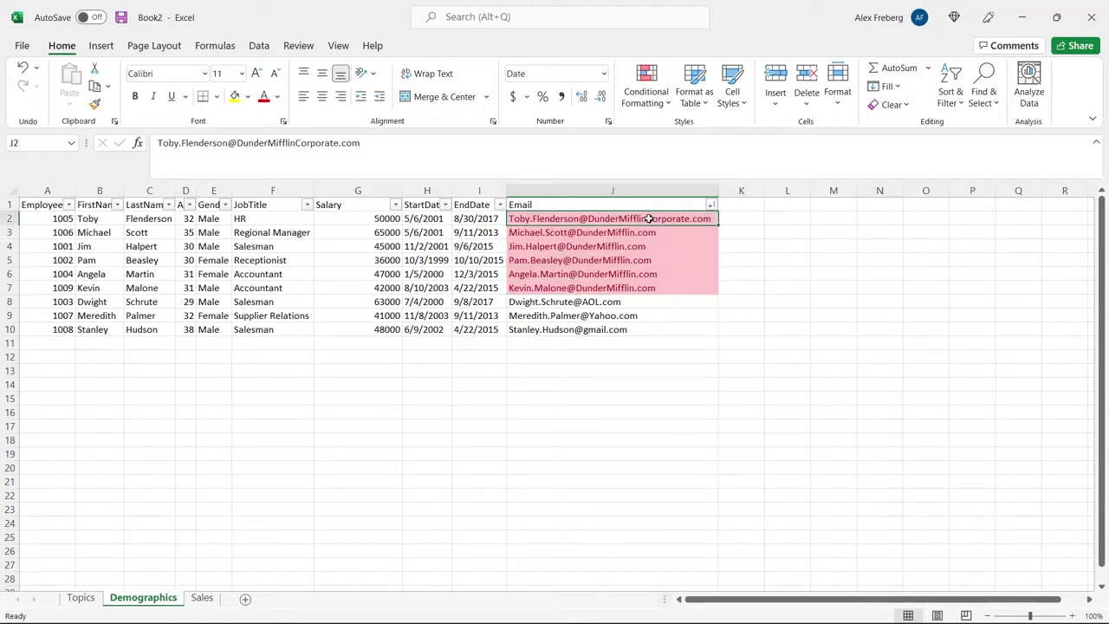
{"action": "key", "text": "ctrl+z"}
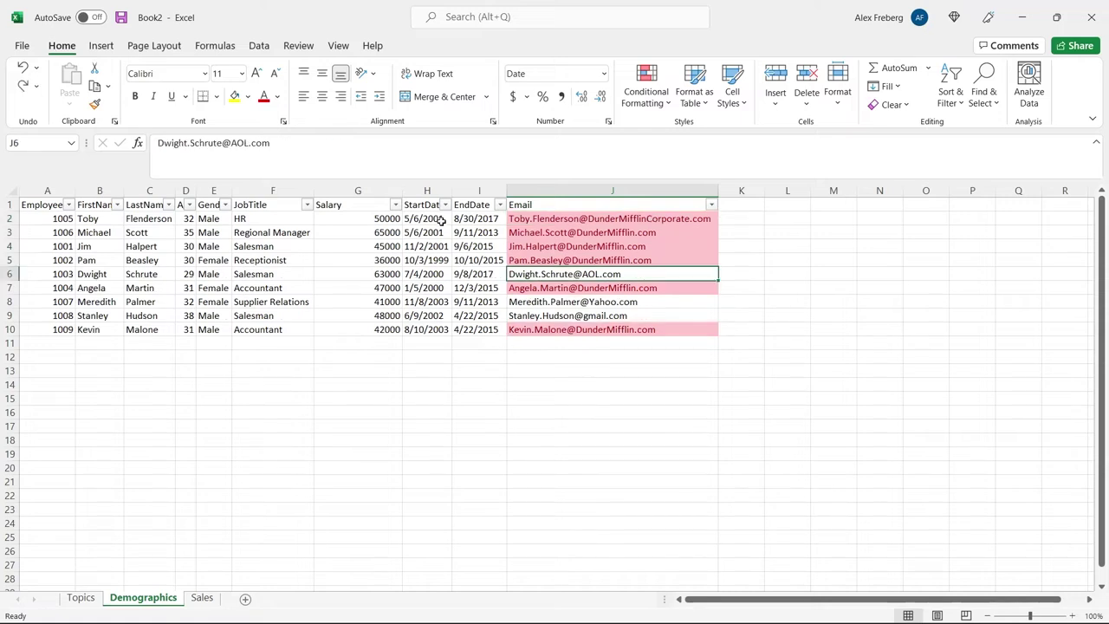
{"action": "left_click", "coordinate": [428, 331]}
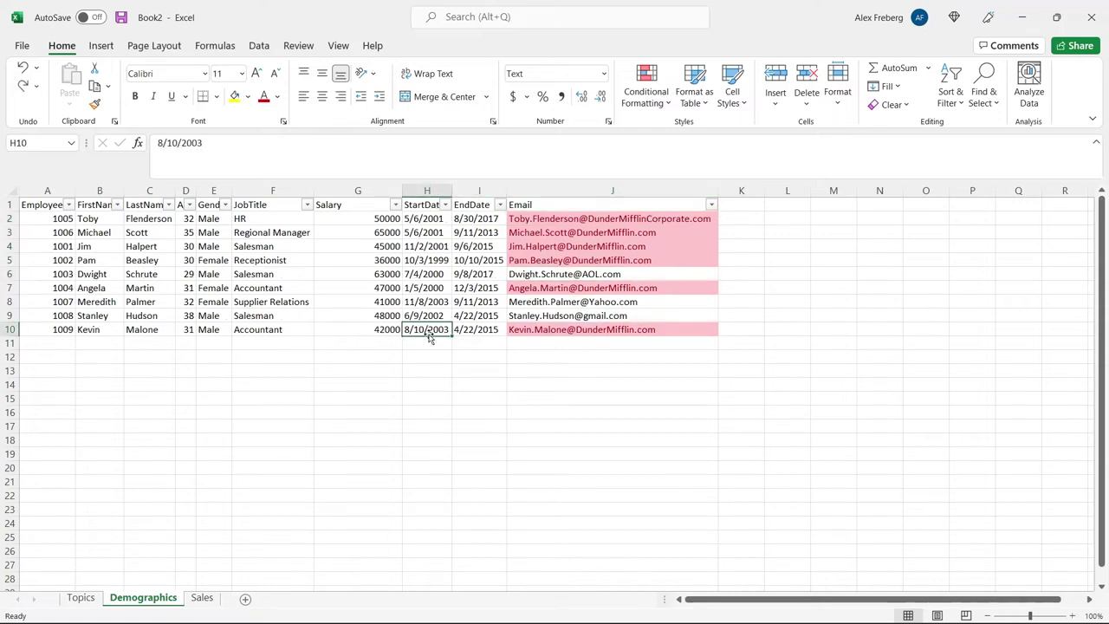
{"action": "double_click", "coordinate": [428, 331]}
{"action": "key", "text": "BackSpace"}
{"action": "type", "text": "-"}
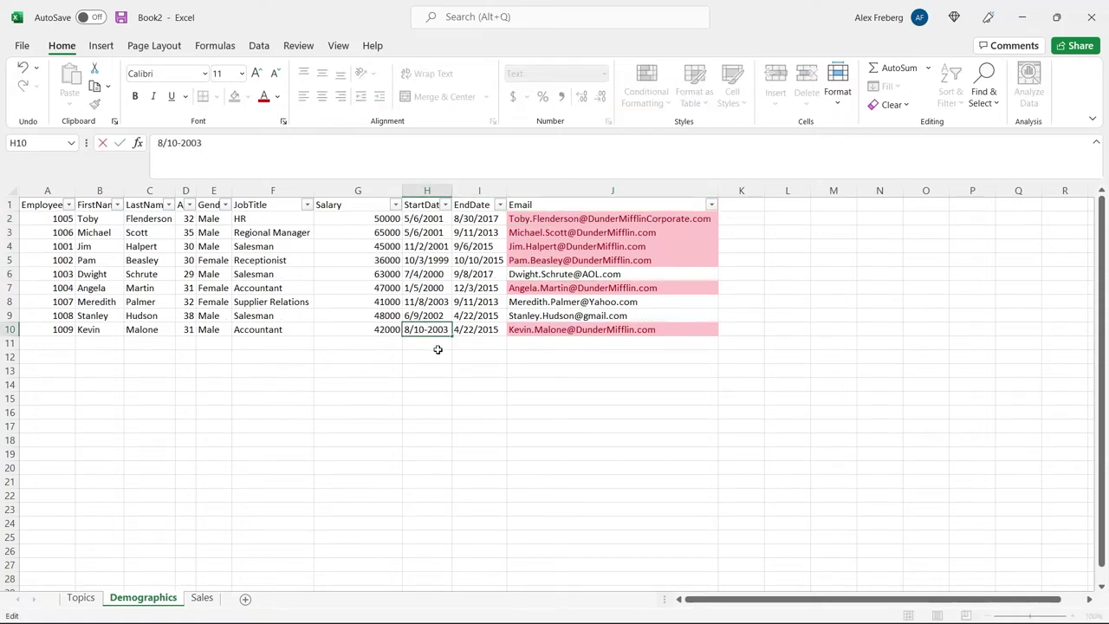
{"action": "key", "text": "Return"}
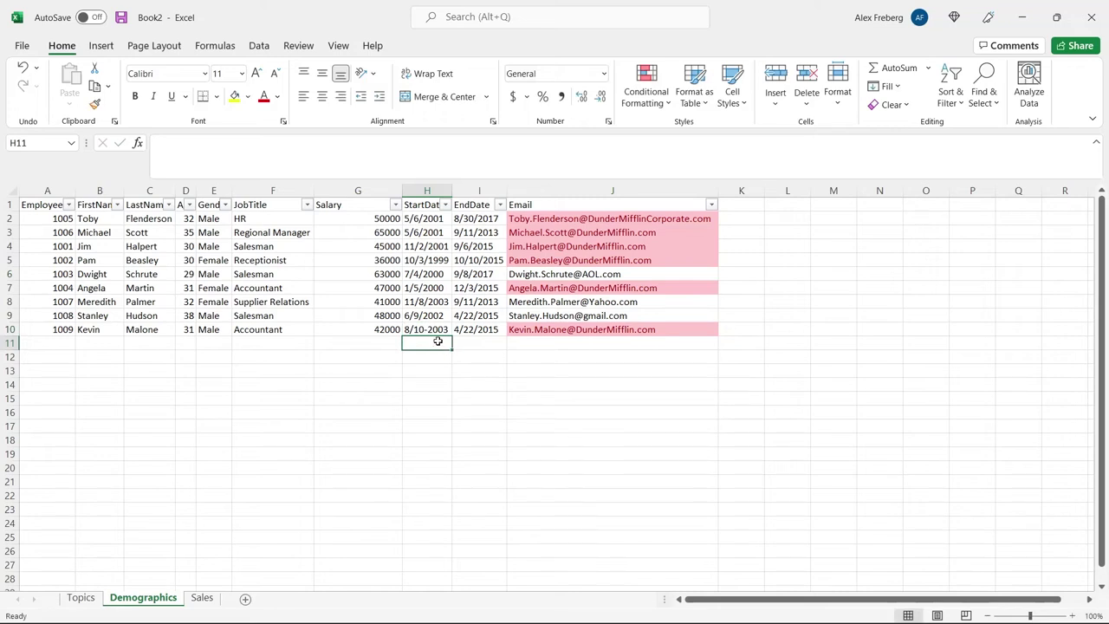
{"action": "left_click", "coordinate": [428, 191]}
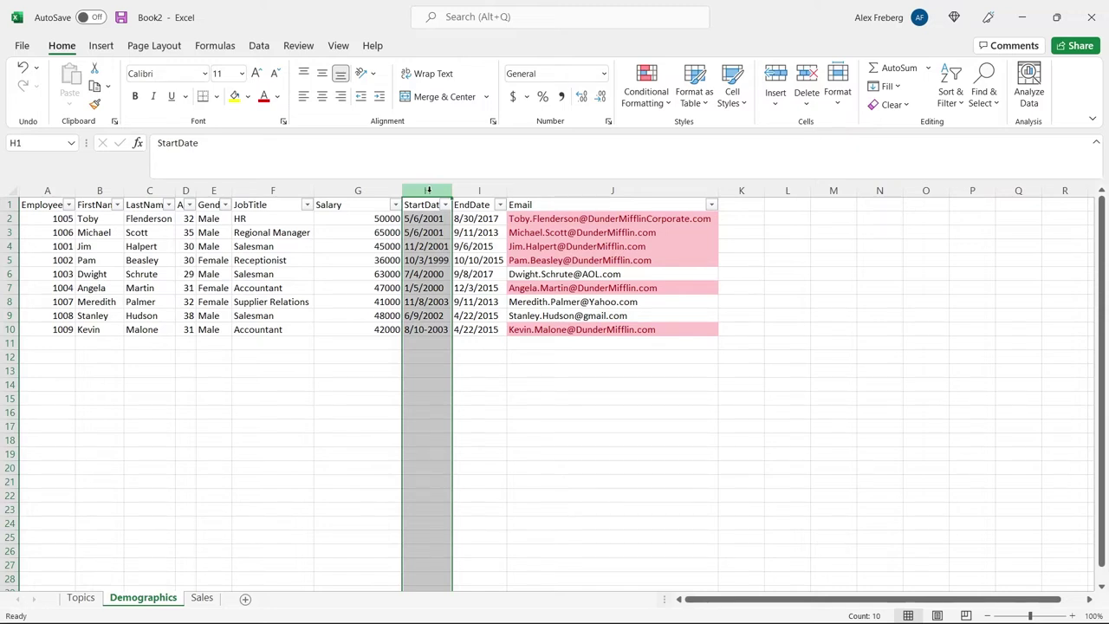
Add a Text That Contains rule flagging StartDate cells containing '-' in light red.
{"action": "left_click", "coordinate": [638, 98]}
{"action": "mouse_move", "coordinate": [692, 151]}
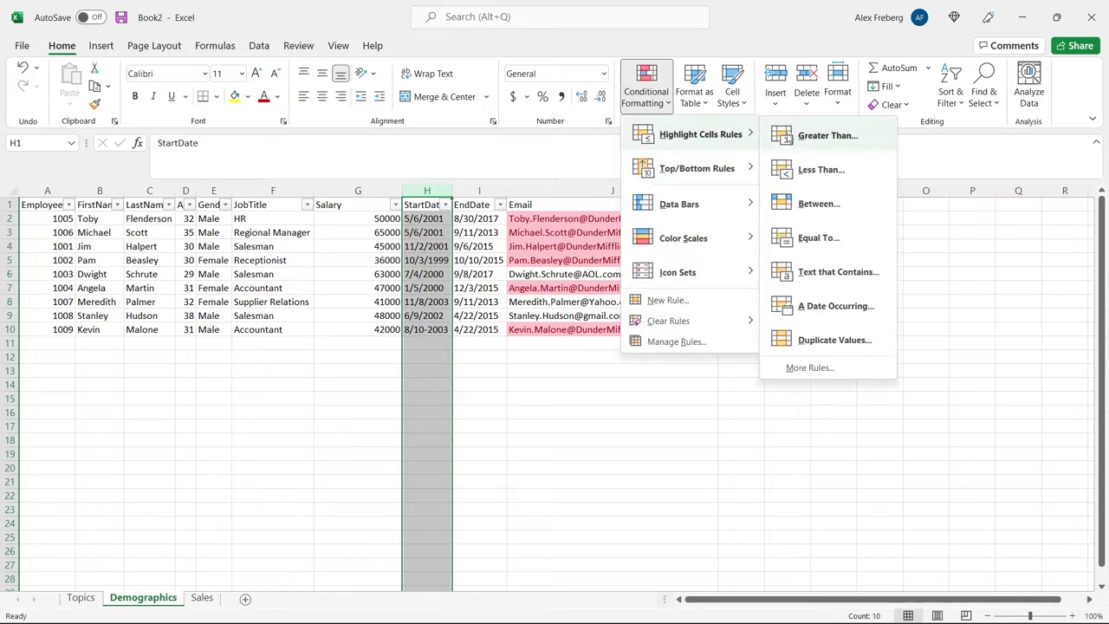
{"action": "left_click", "coordinate": [839, 274]}
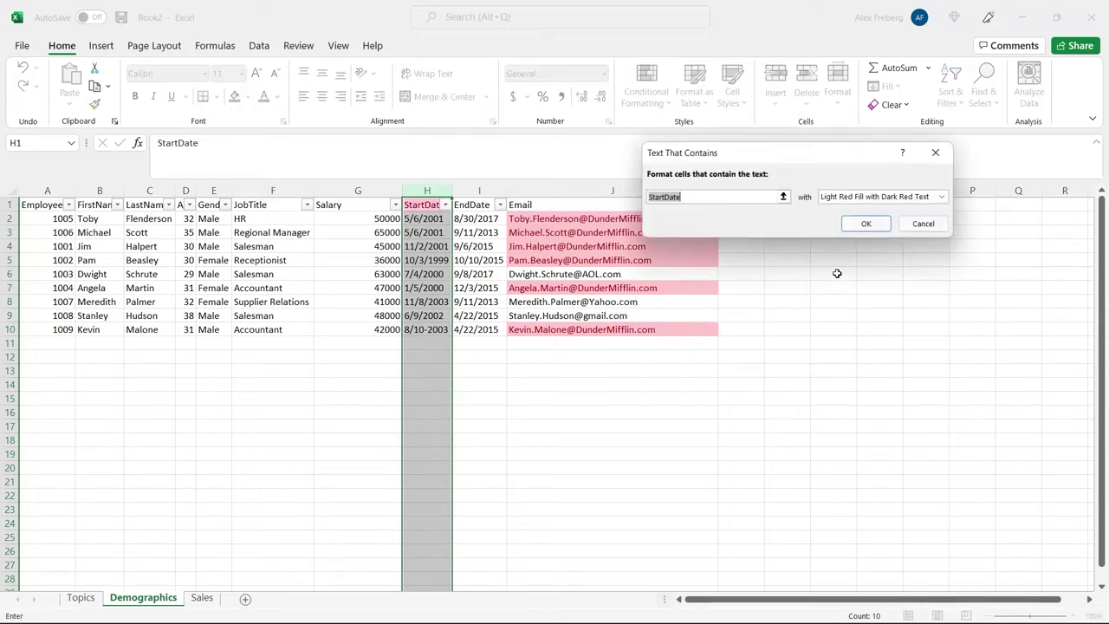
{"action": "key", "text": "BackSpace"}
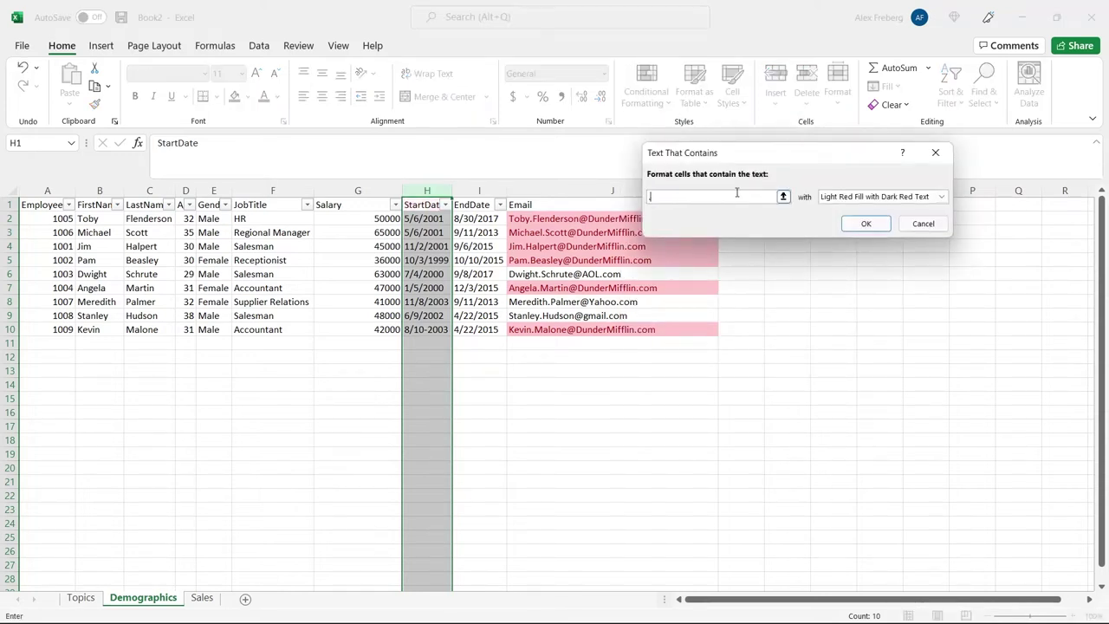
{"action": "type", "text": "-"}
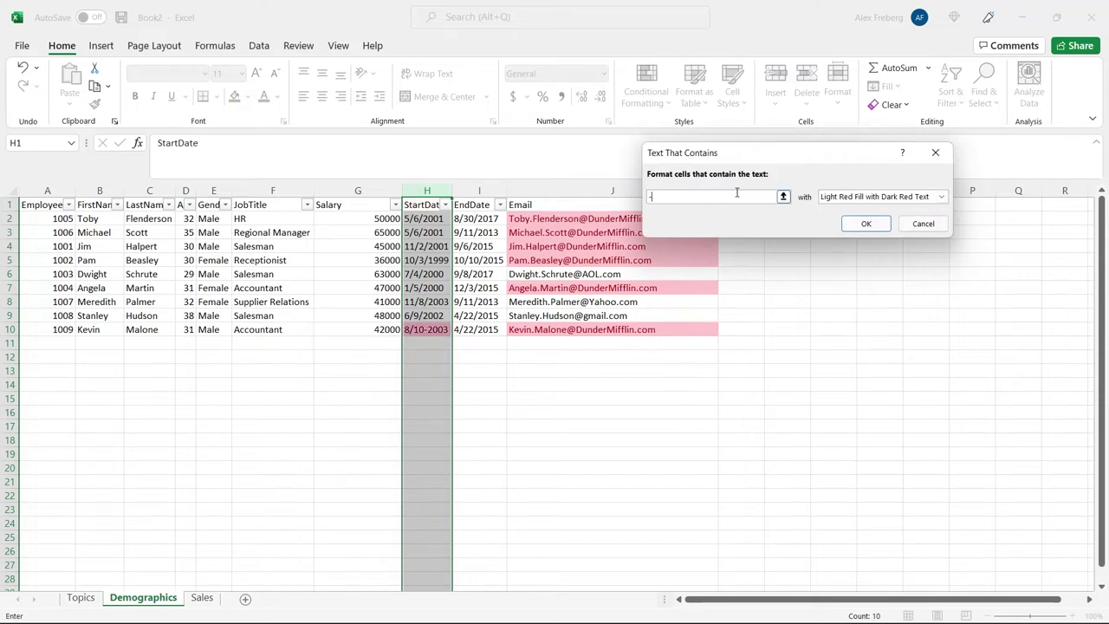
{"action": "left_click", "coordinate": [866, 223]}
{"action": "left_click", "coordinate": [460, 330]}
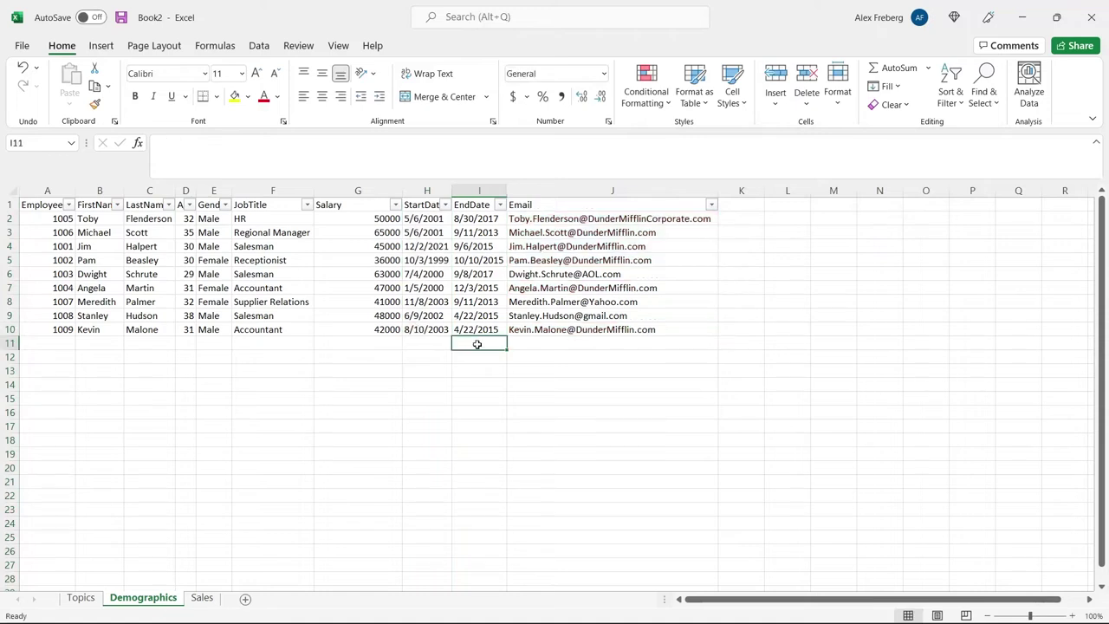
{"action": "left_click", "coordinate": [664, 101]}
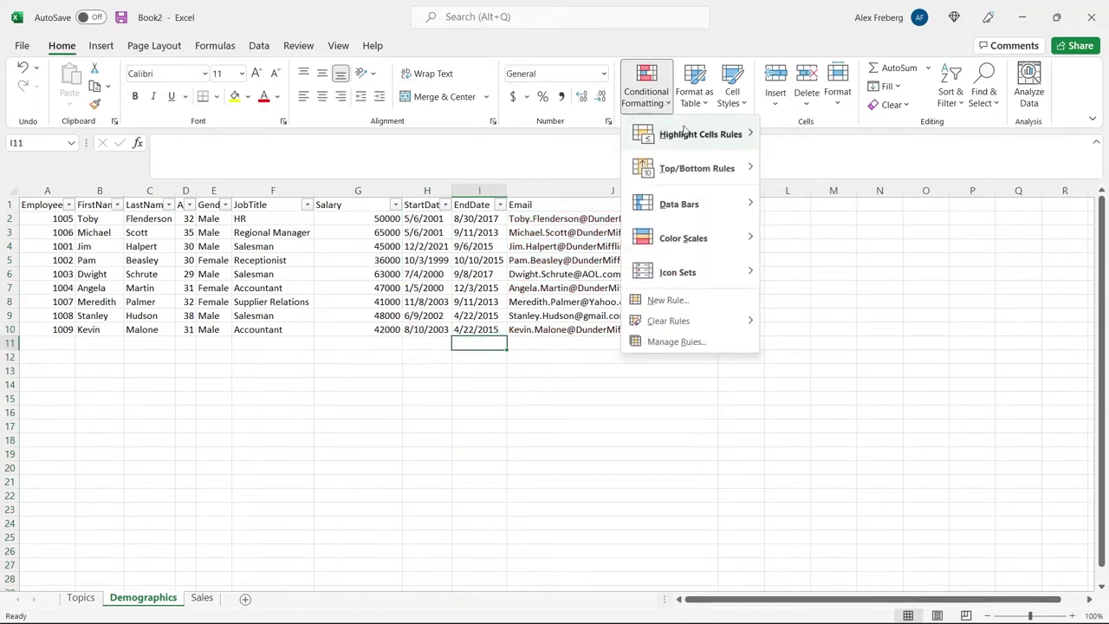
Browse the Conditional Formatting submenus and choose New Rule.
{"action": "mouse_move", "coordinate": [687, 133]}
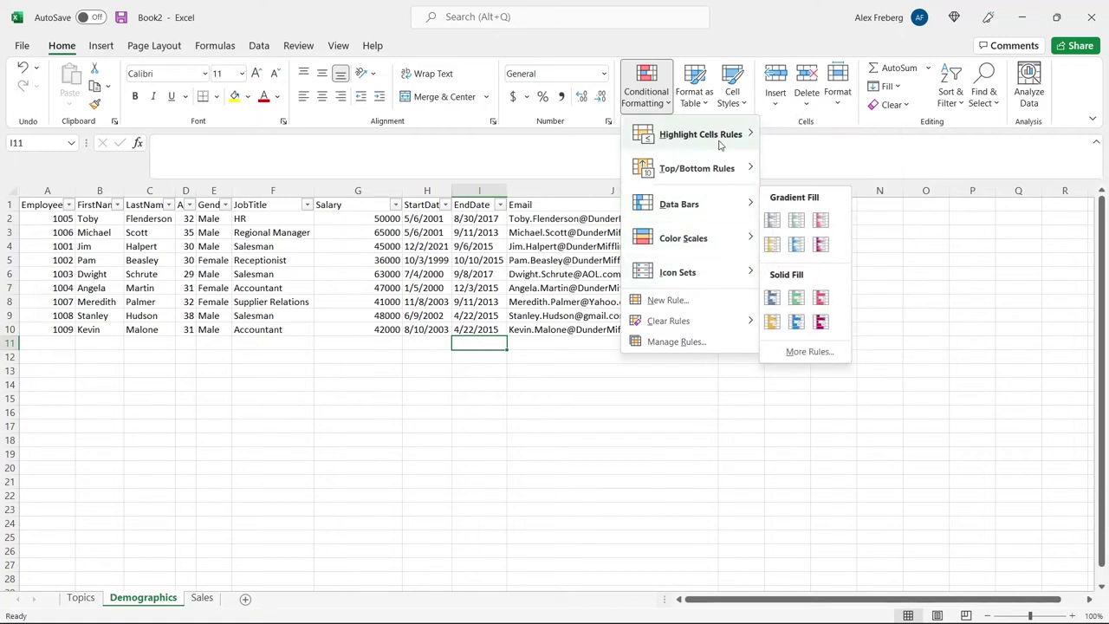
{"action": "mouse_move", "coordinate": [719, 145]}
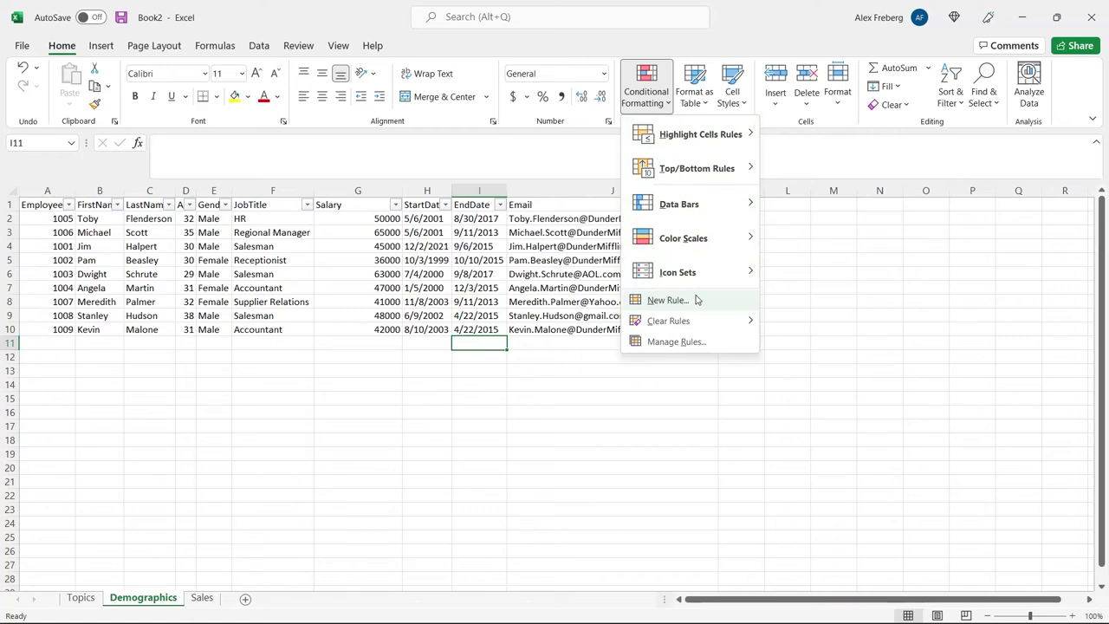
{"action": "left_click", "coordinate": [668, 300]}
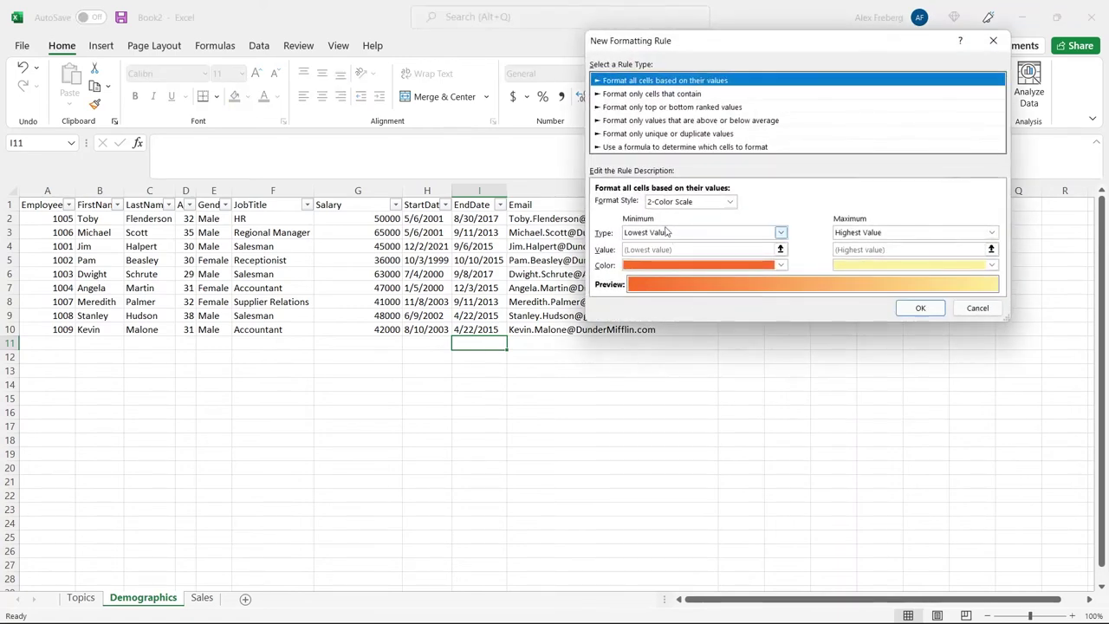
Switch the rule type to 'Use a formula to determine which cells to format'.
{"action": "left_click", "coordinate": [604, 148]}
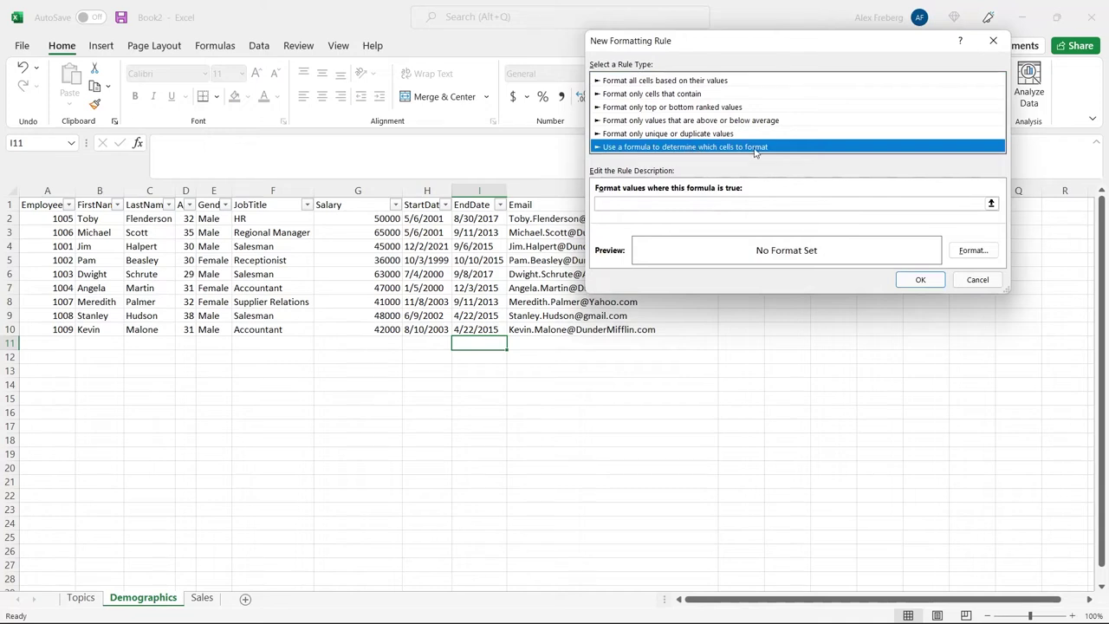
{"action": "left_click", "coordinate": [718, 204]}
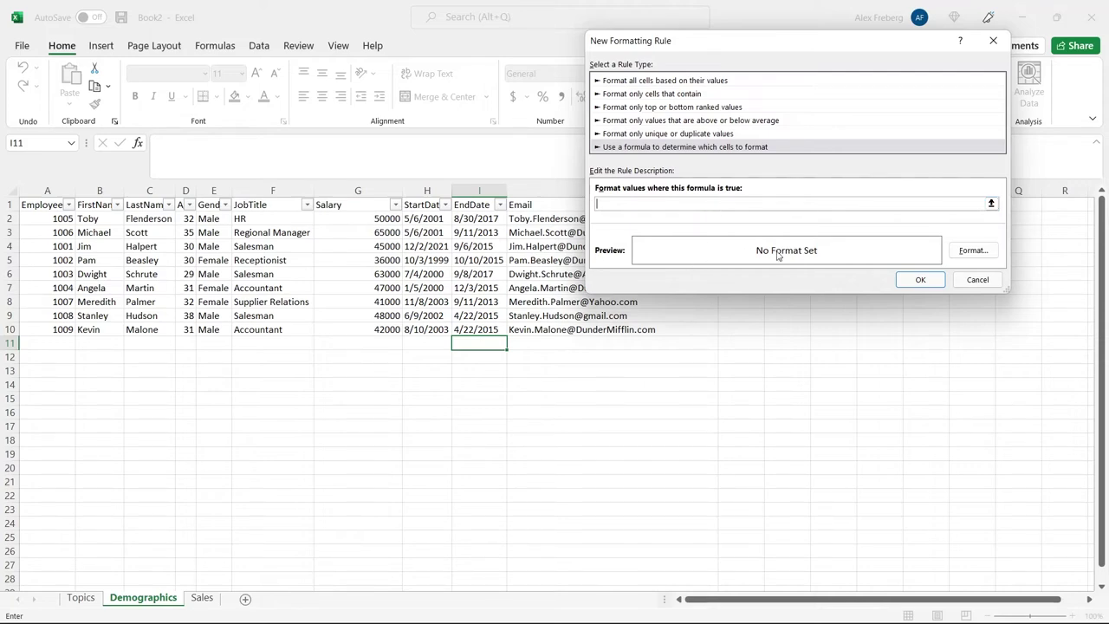
{"action": "left_click", "coordinate": [973, 251]}
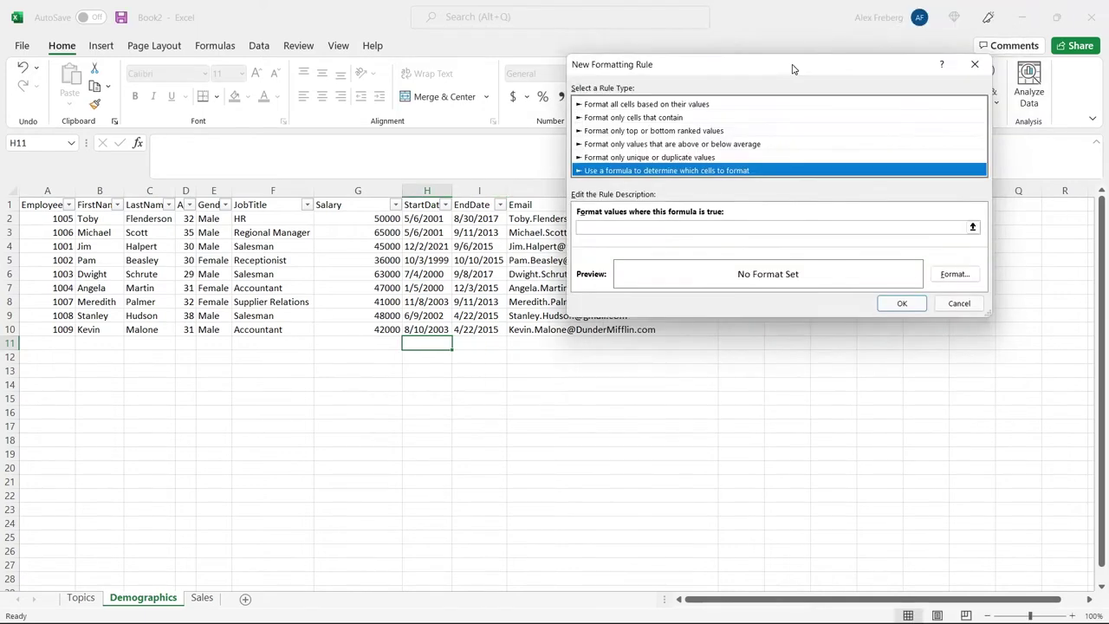
{"action": "left_click_drag", "start_coordinate": [794, 67], "coordinate": [679, 90]}
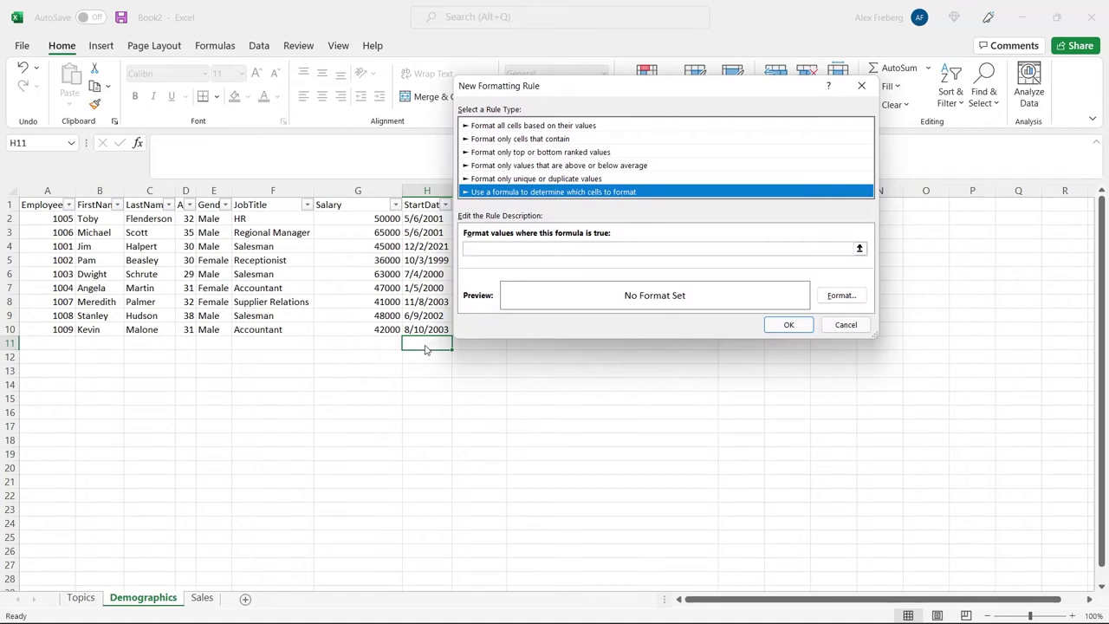
Enter a formula referencing the Salary cells G2:G10 as =$G$2:$G$10.
{"action": "left_click", "coordinate": [545, 253]}
{"action": "left_click", "coordinate": [548, 250]}
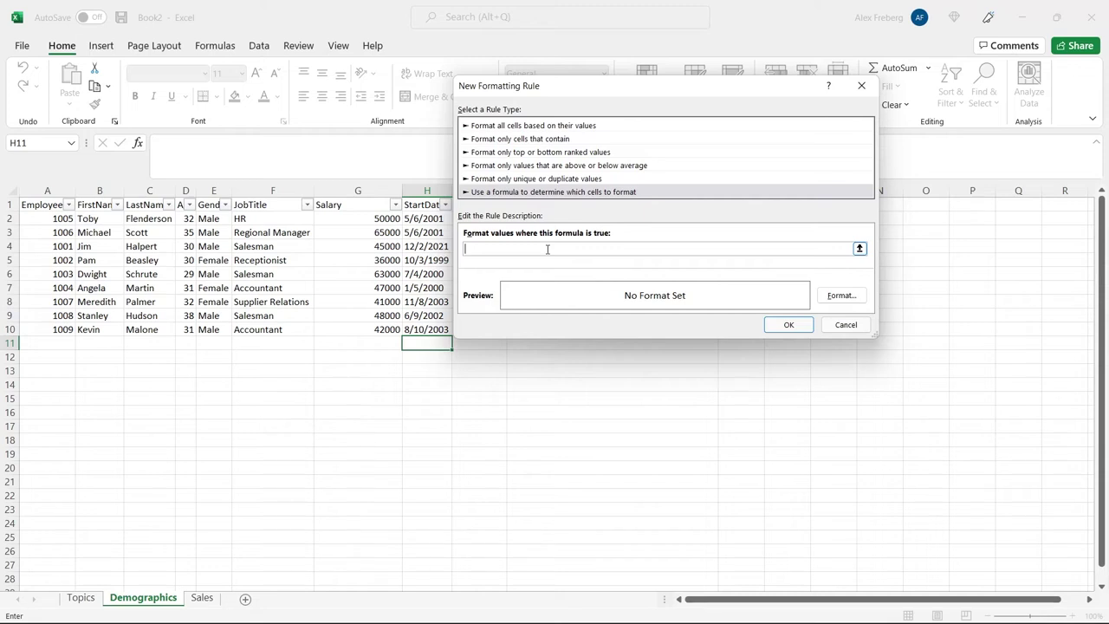
{"action": "type", "text": "="}
{"action": "left_click_drag", "start_coordinate": [359, 218], "coordinate": [367, 329]}
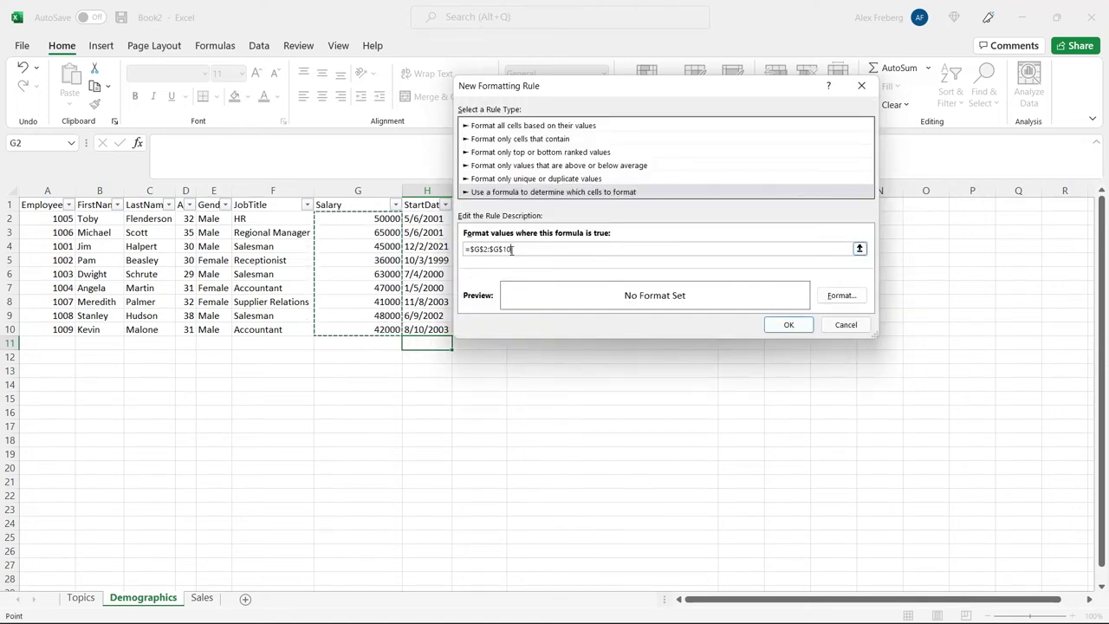
Delete all four $ signs so the formula reads =G2:G10.
{"action": "left_click", "coordinate": [503, 250]}
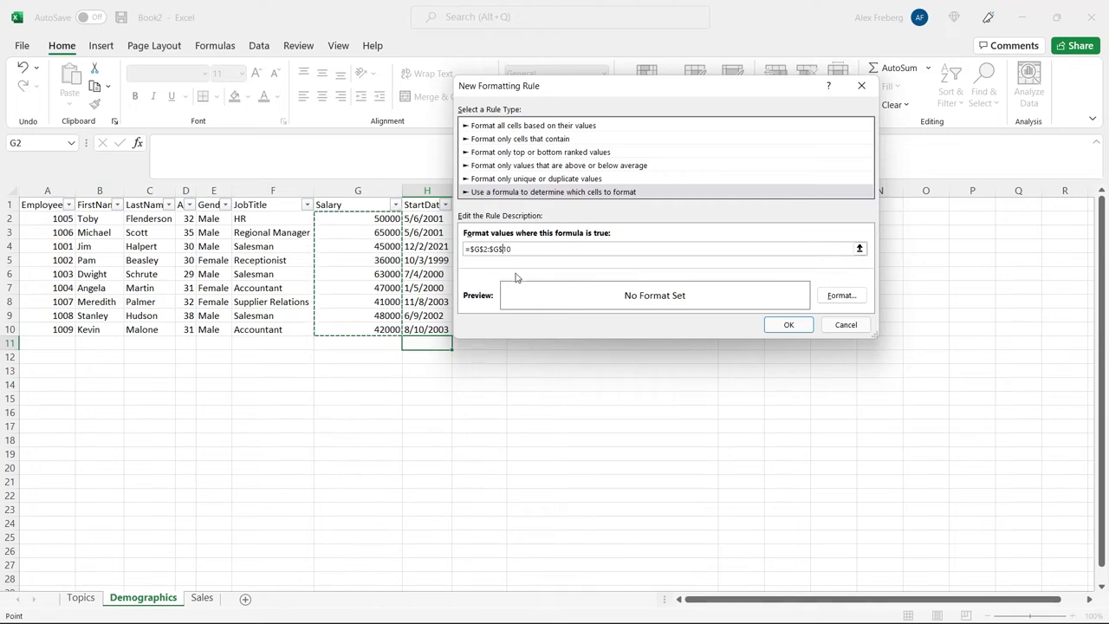
{"action": "left_click", "coordinate": [528, 249]}
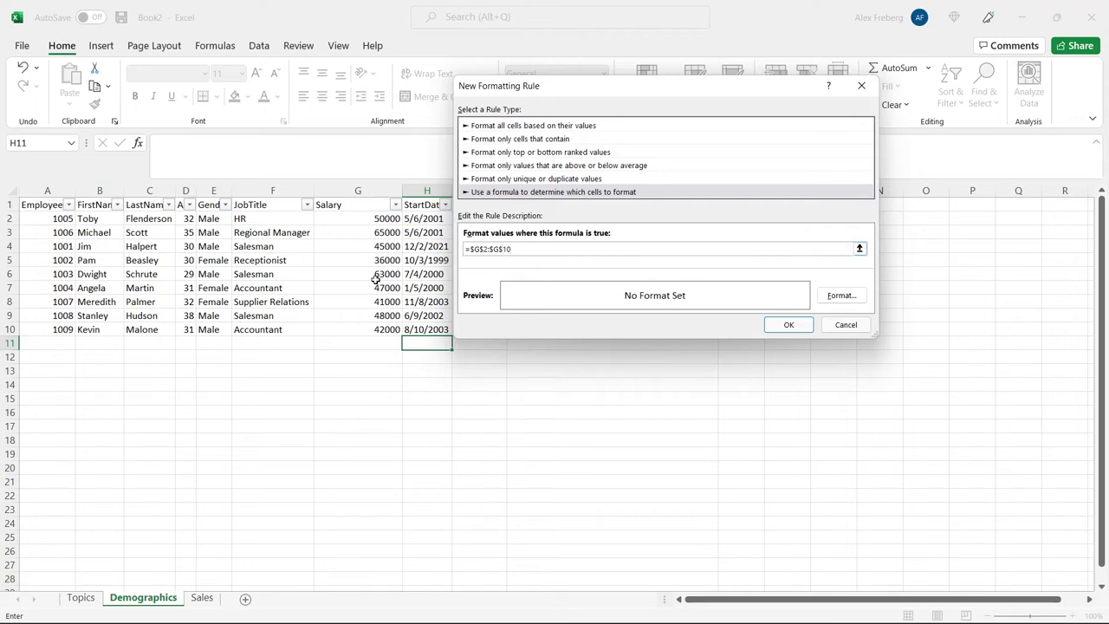
{"action": "key", "text": "BackSpace"}
{"action": "left_click", "coordinate": [495, 249]}
{"action": "key", "text": "BackSpace"}
{"action": "left_click", "coordinate": [484, 249]}
{"action": "key", "text": "BackSpace"}
{"action": "left_click", "coordinate": [474, 249]}
{"action": "key", "text": "BackSpace"}
Choose a light yellow background fill as the rule's format.
{"action": "left_click", "coordinate": [837, 296]}
{"action": "left_click", "coordinate": [748, 38]}
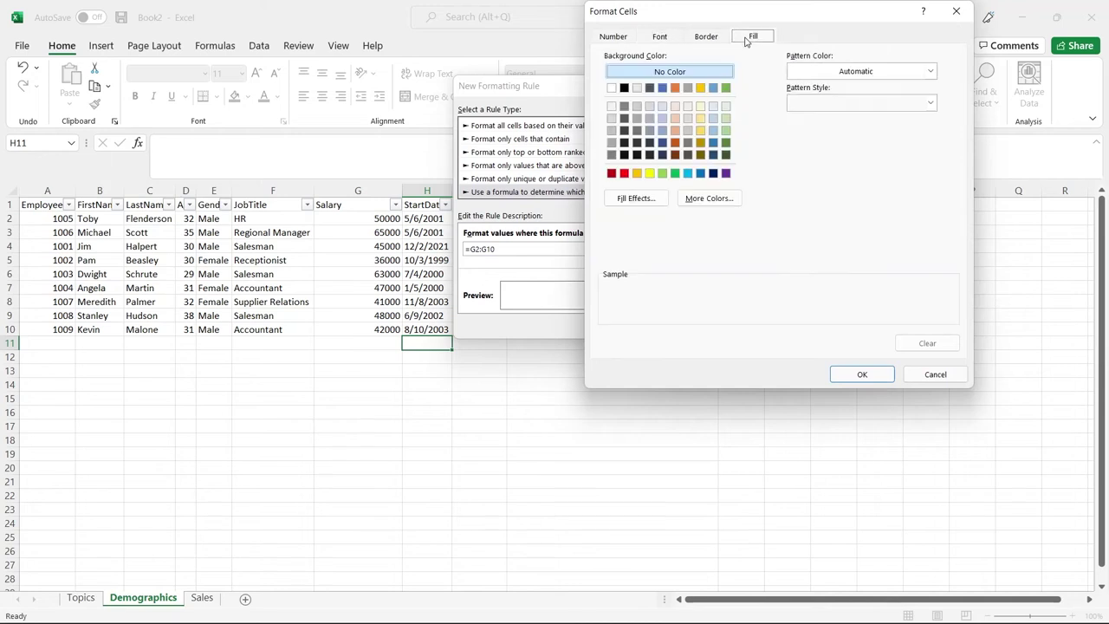
{"action": "left_click", "coordinate": [699, 128]}
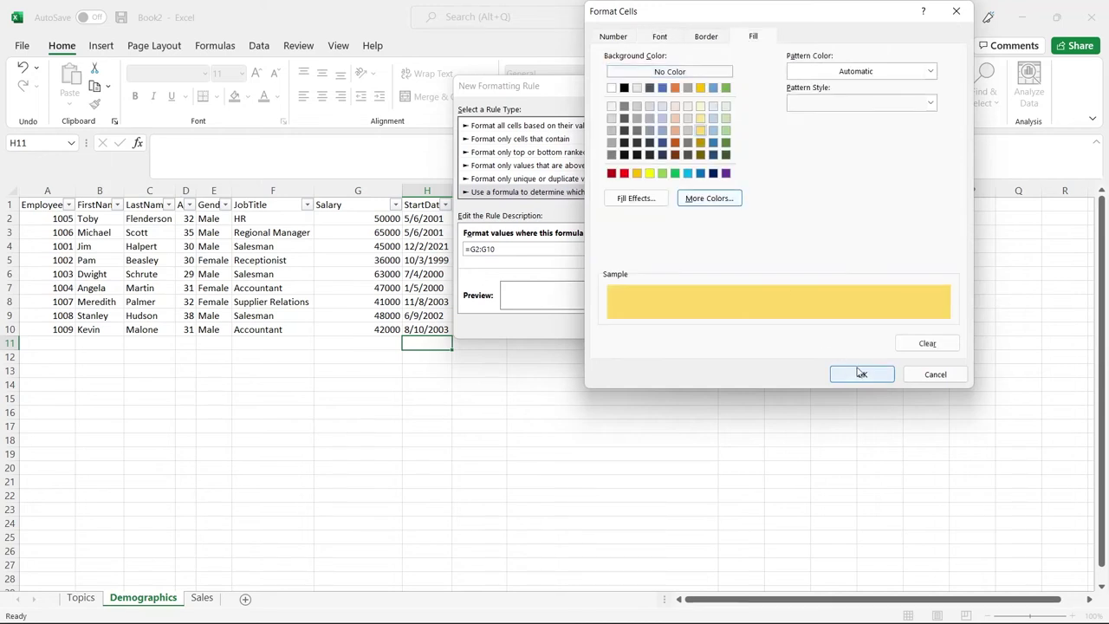
{"action": "left_click", "coordinate": [706, 36]}
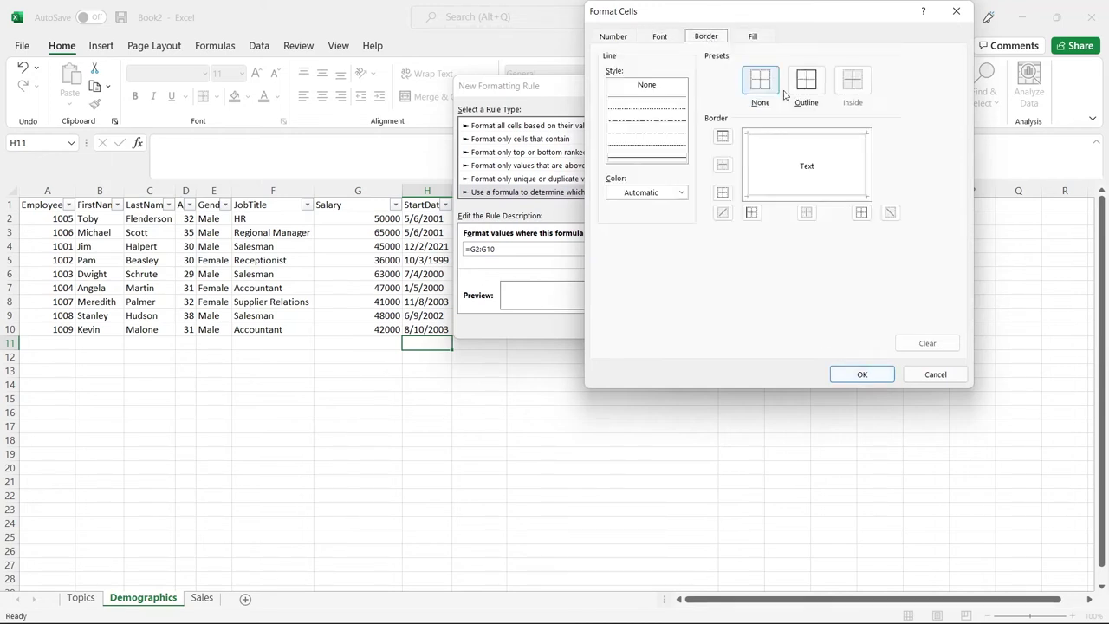
{"action": "left_click", "coordinate": [818, 87]}
{"action": "left_click", "coordinate": [862, 374]}
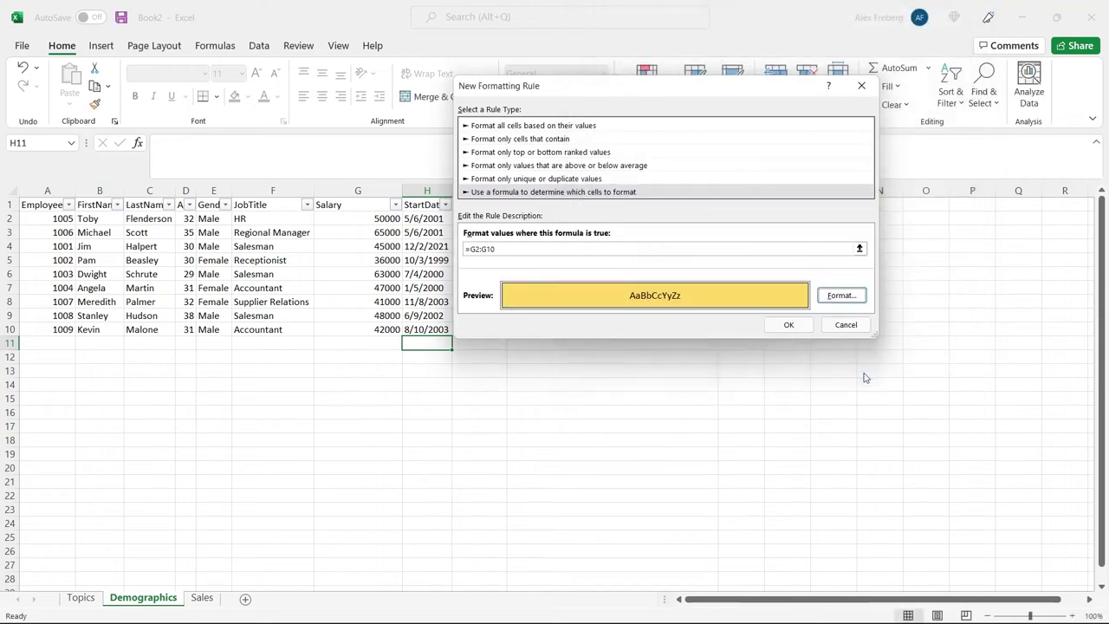
Extend the rule formula to =G2:G10>50000 and save the rule.
{"action": "left_click", "coordinate": [621, 249]}
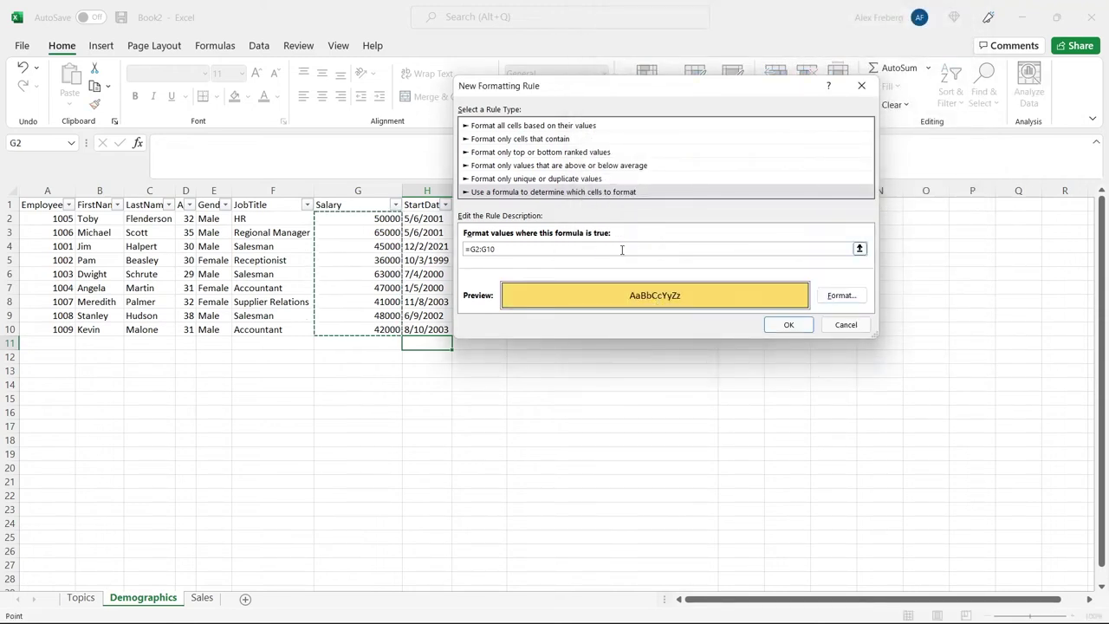
{"action": "type", "text": ">50000"}
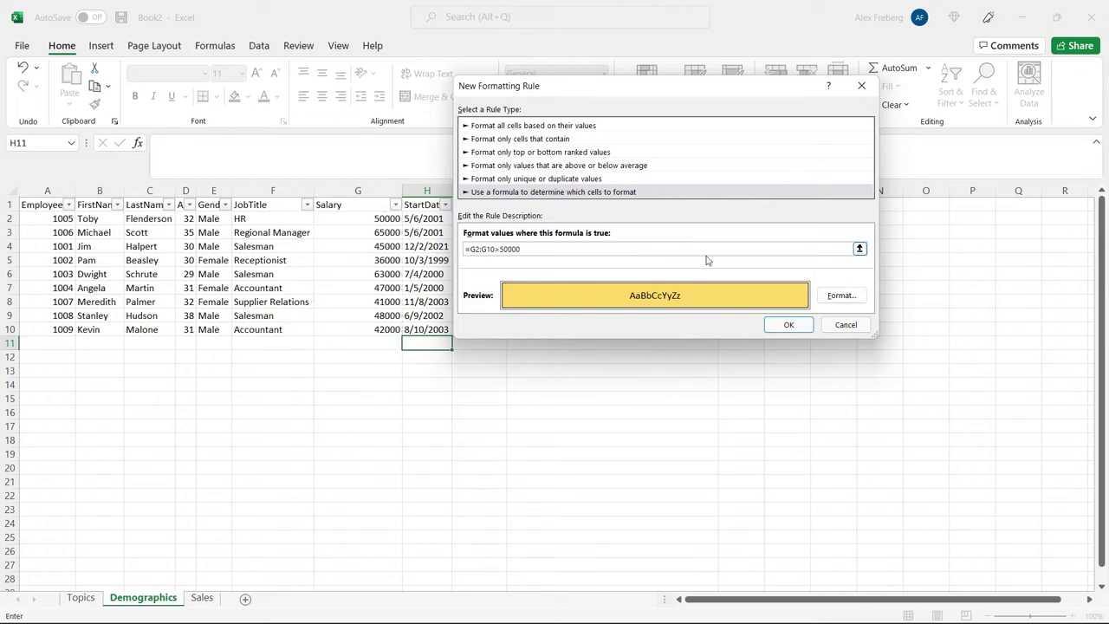
{"action": "left_click", "coordinate": [787, 324]}
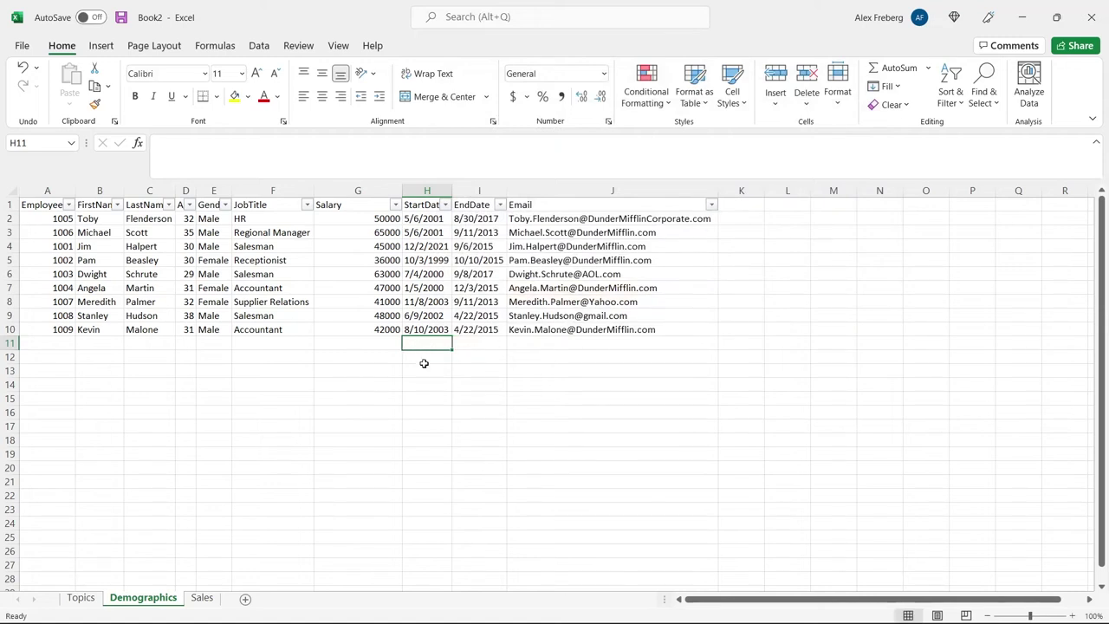
In Manage Rules, retarget the yellow rule from $H$11 to $G$2:$G$10 and apply it.
{"action": "left_click", "coordinate": [649, 88]}
{"action": "left_click", "coordinate": [679, 341]}
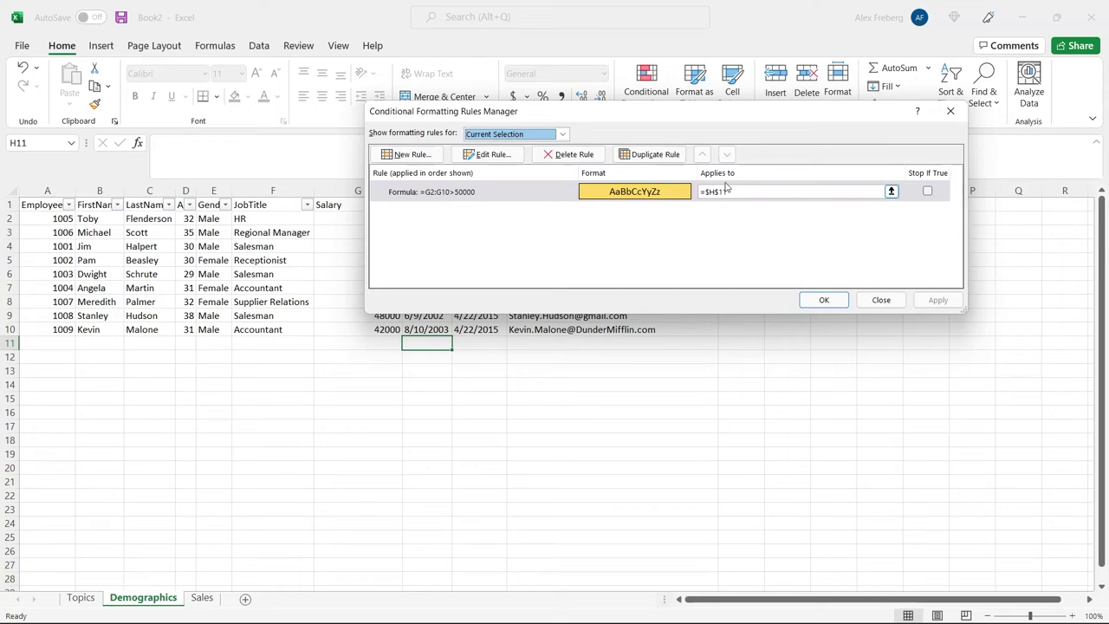
{"action": "left_click_drag", "start_coordinate": [665, 112], "coordinate": [795, 45]}
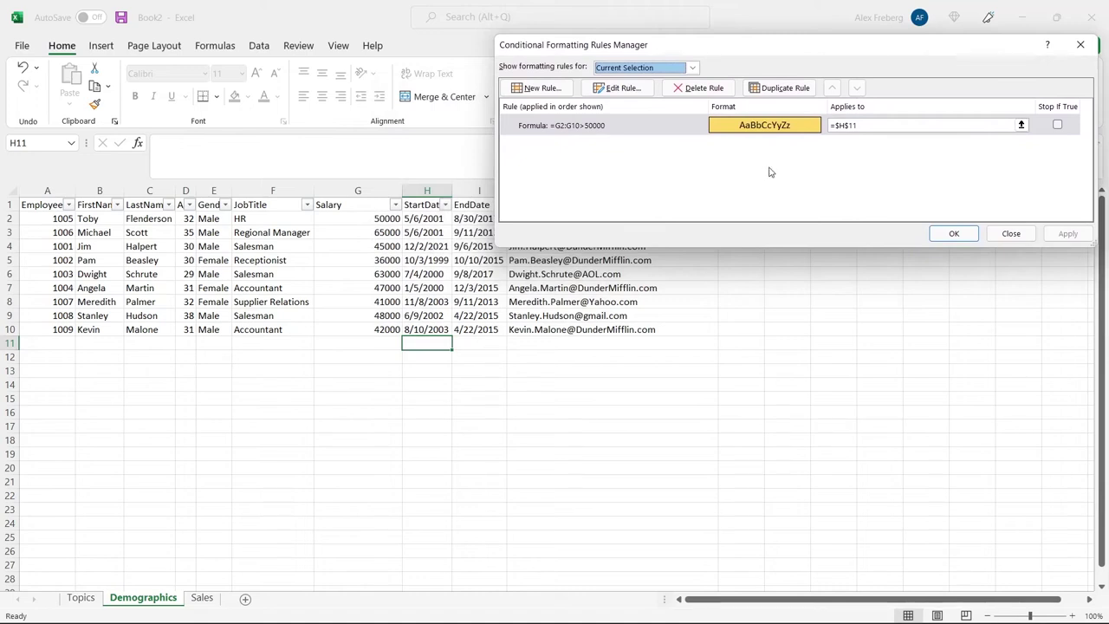
{"action": "left_click_drag", "start_coordinate": [863, 126], "coordinate": [839, 129]}
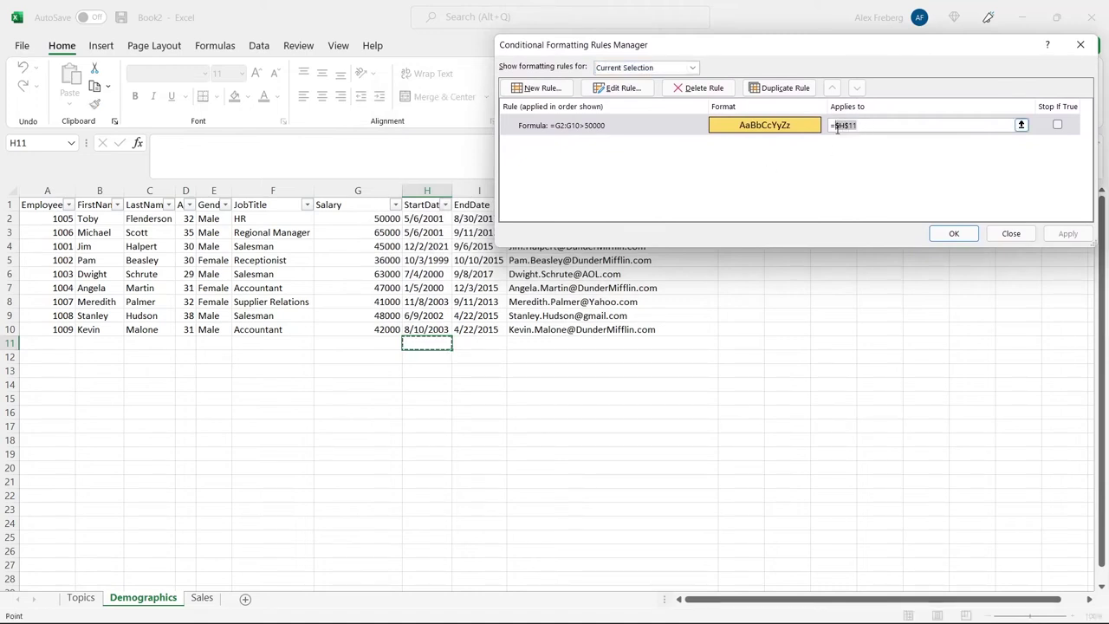
{"action": "key", "text": "BackSpace"}
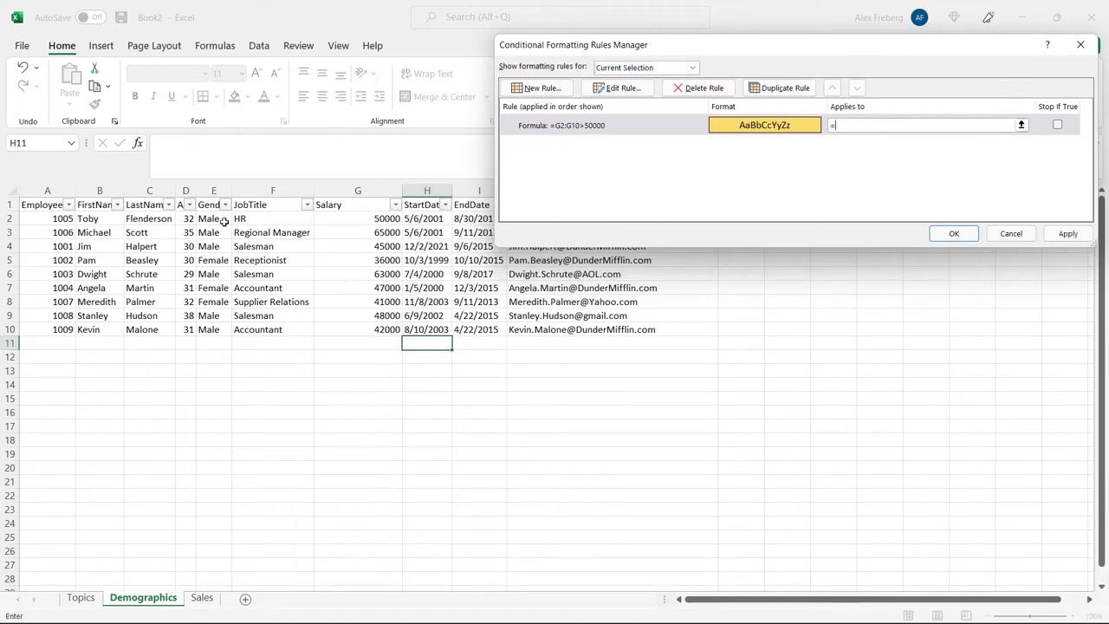
{"action": "left_click_drag", "start_coordinate": [336, 217], "coordinate": [344, 330]}
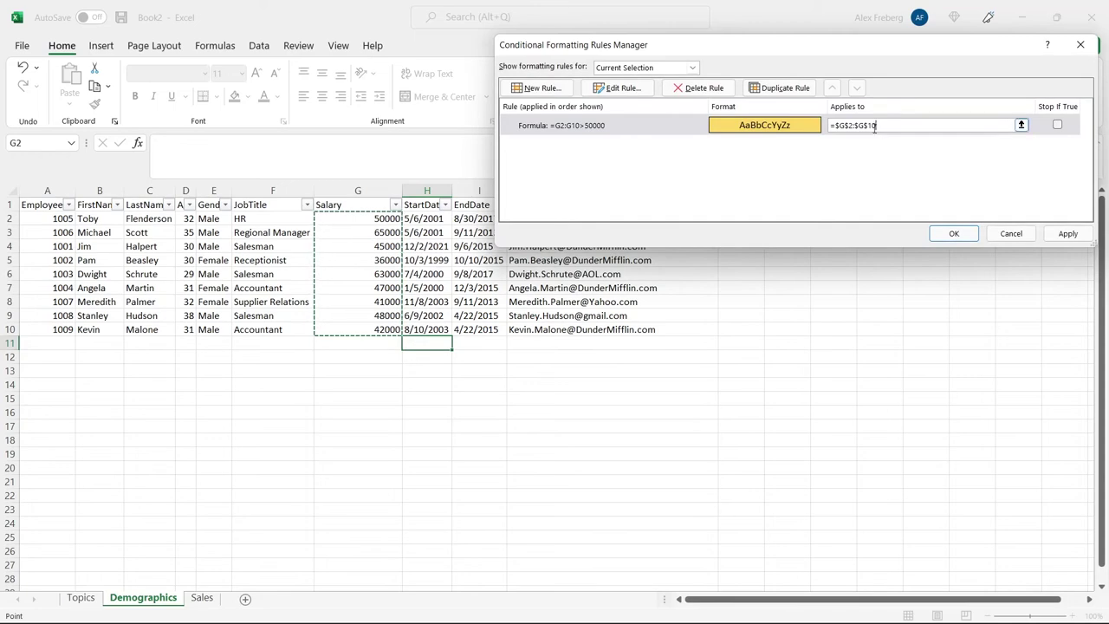
{"action": "left_click", "coordinate": [1065, 234]}
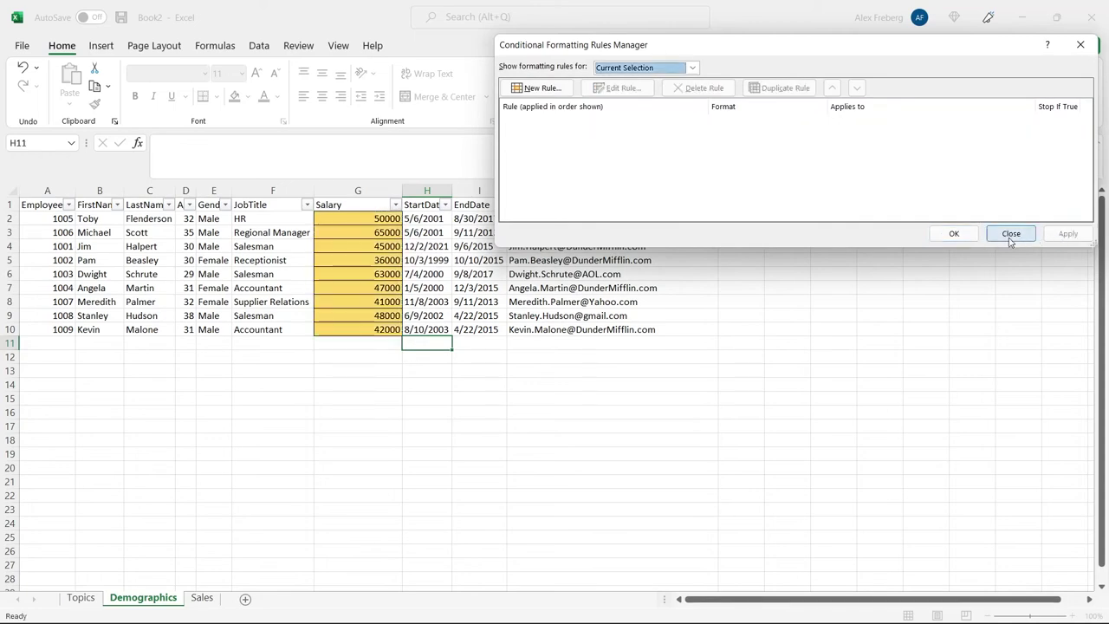
{"action": "left_click", "coordinate": [954, 234]}
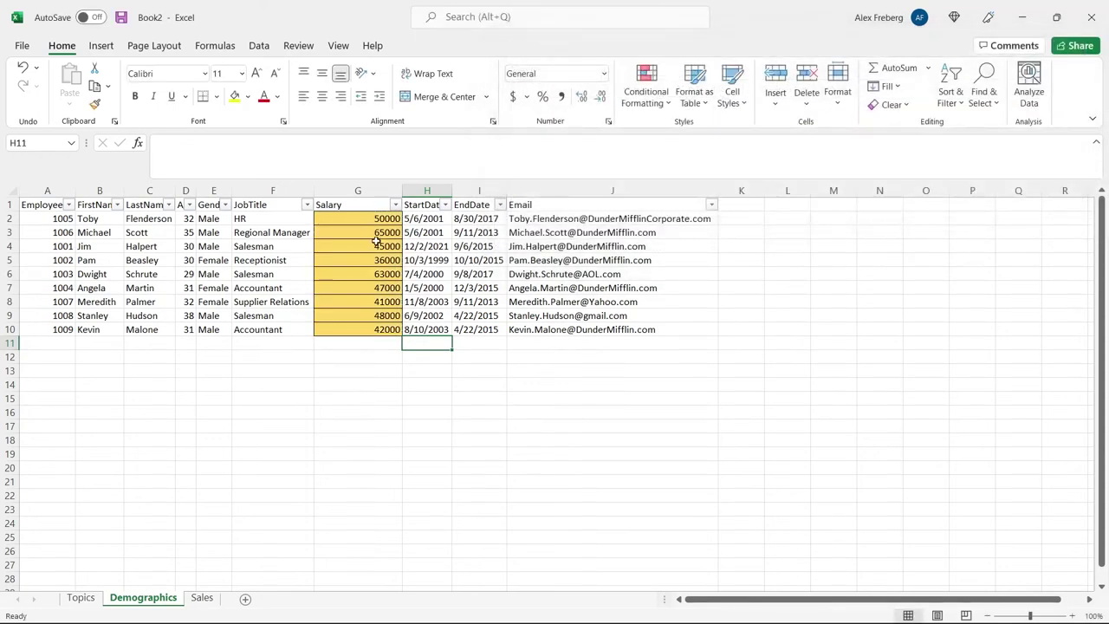
{"action": "left_click", "coordinate": [373, 246]}
Open the yellow salary rule and replace its broken F1048569:F1 reference with G2:G10.
{"action": "left_click", "coordinate": [654, 86]}
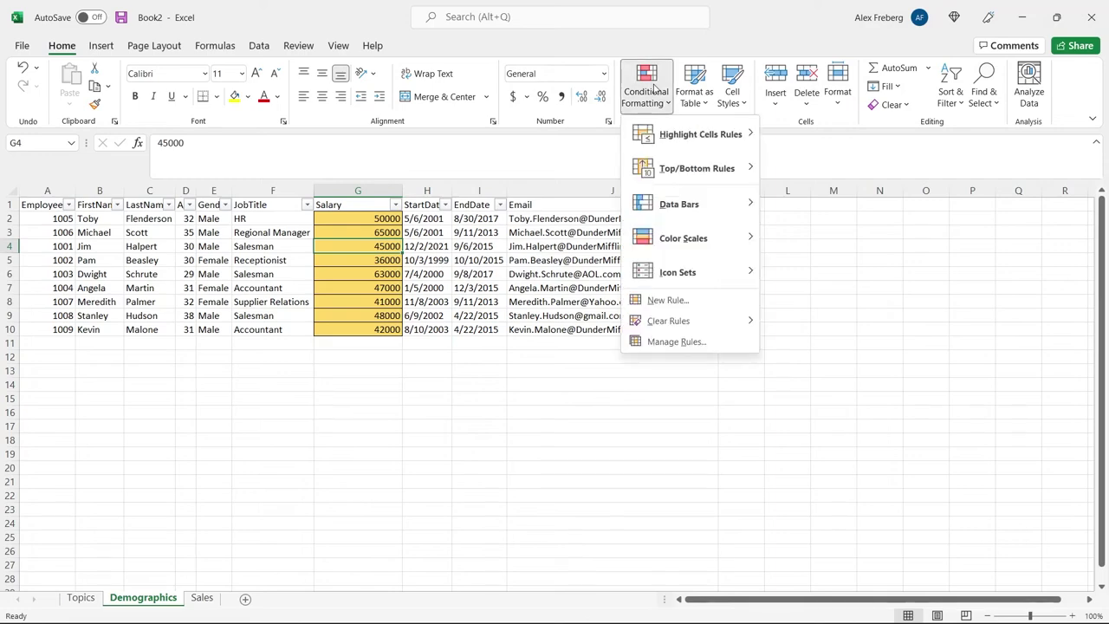
{"action": "left_click", "coordinate": [702, 344]}
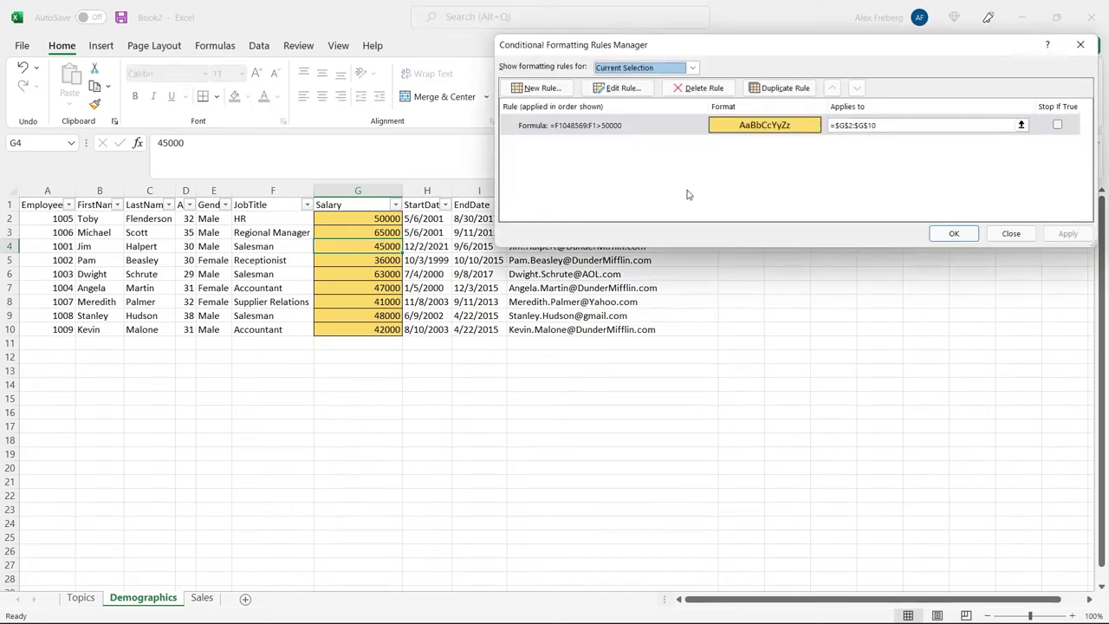
{"action": "double_click", "coordinate": [579, 132]}
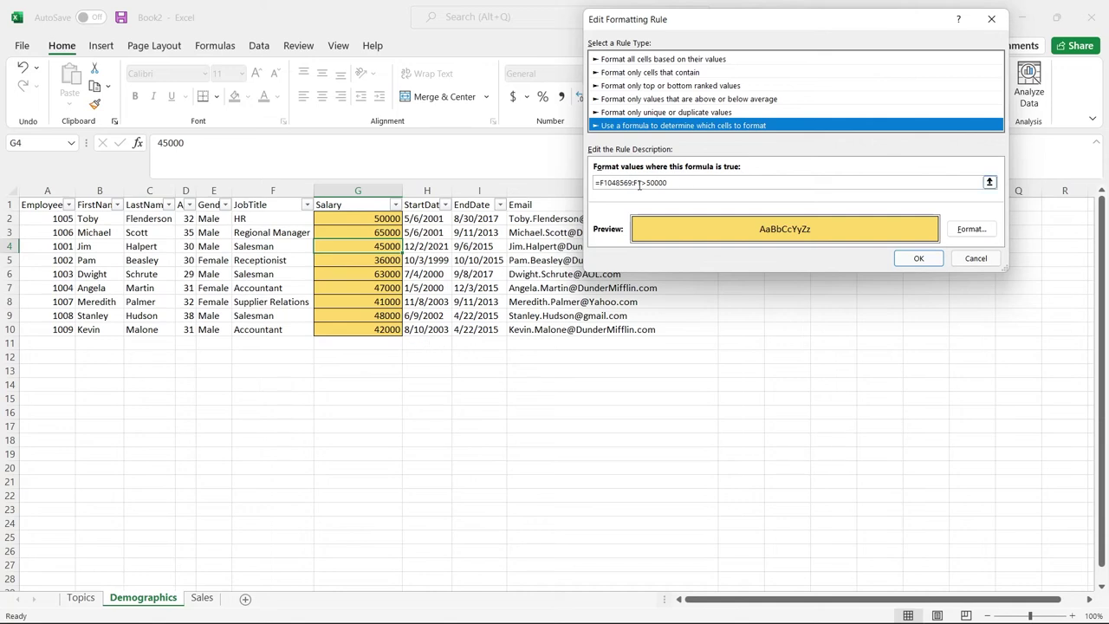
{"action": "left_click_drag", "start_coordinate": [639, 185], "coordinate": [601, 185]}
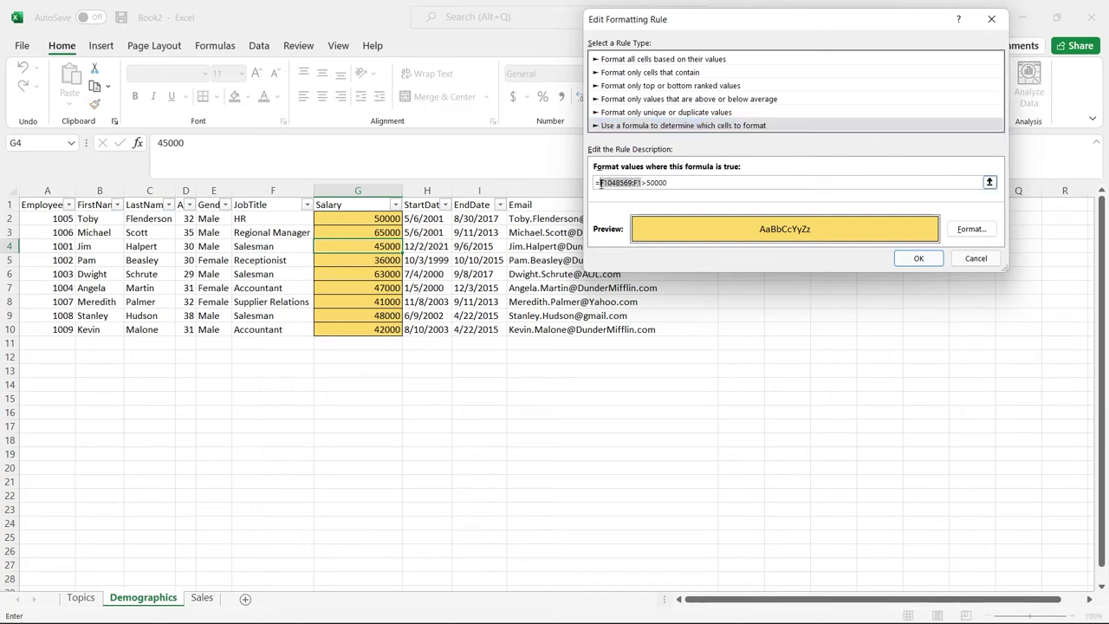
{"action": "key", "text": "BackSpace"}
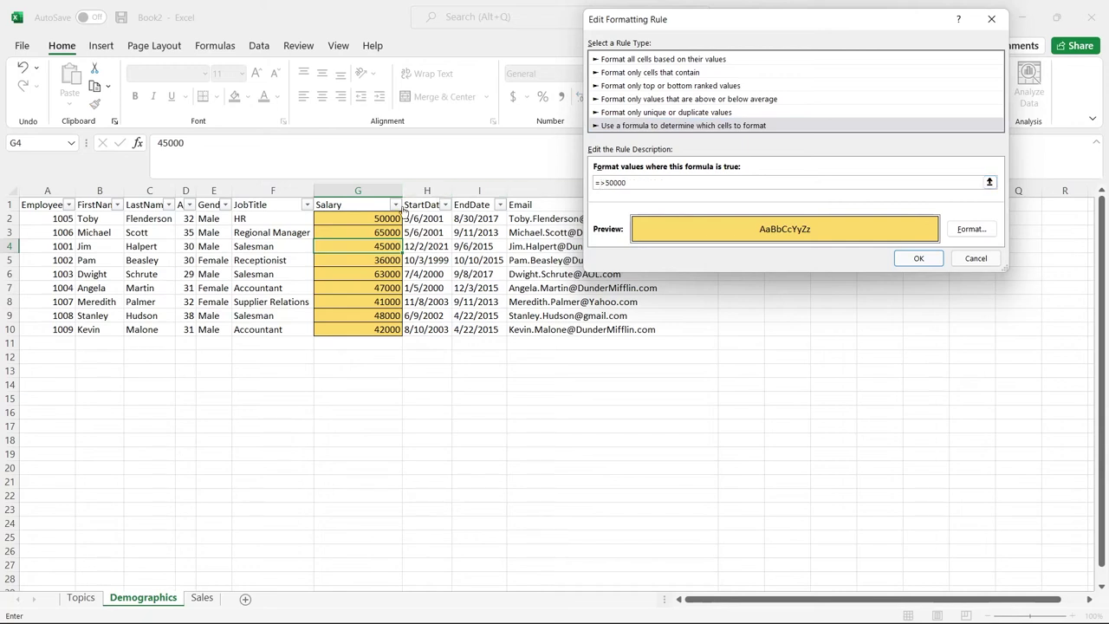
{"action": "left_click", "coordinate": [375, 221]}
{"action": "left_click_drag", "start_coordinate": [373, 286], "coordinate": [373, 330]}
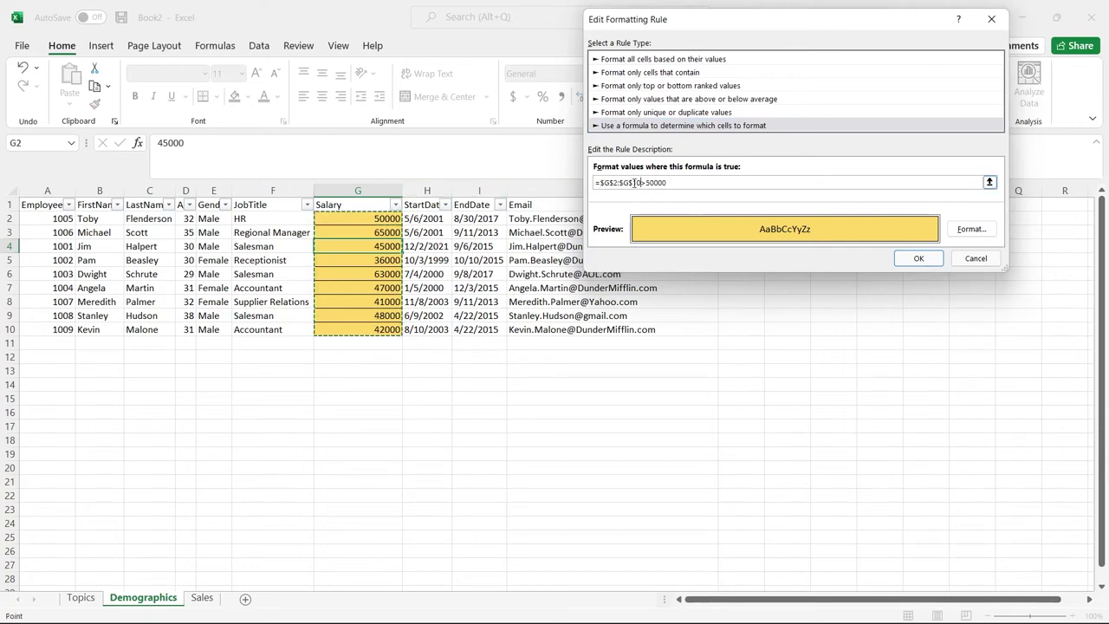
Remove every $ sign so the formula reads the relative =G2:G10>50000.
{"action": "left_click", "coordinate": [633, 182]}
{"action": "key", "text": "BackSpace"}
{"action": "left_click", "coordinate": [614, 183]}
{"action": "key", "text": "BackSpace"}
{"action": "left_click", "coordinate": [604, 183]}
{"action": "key", "text": "BackSpace"}
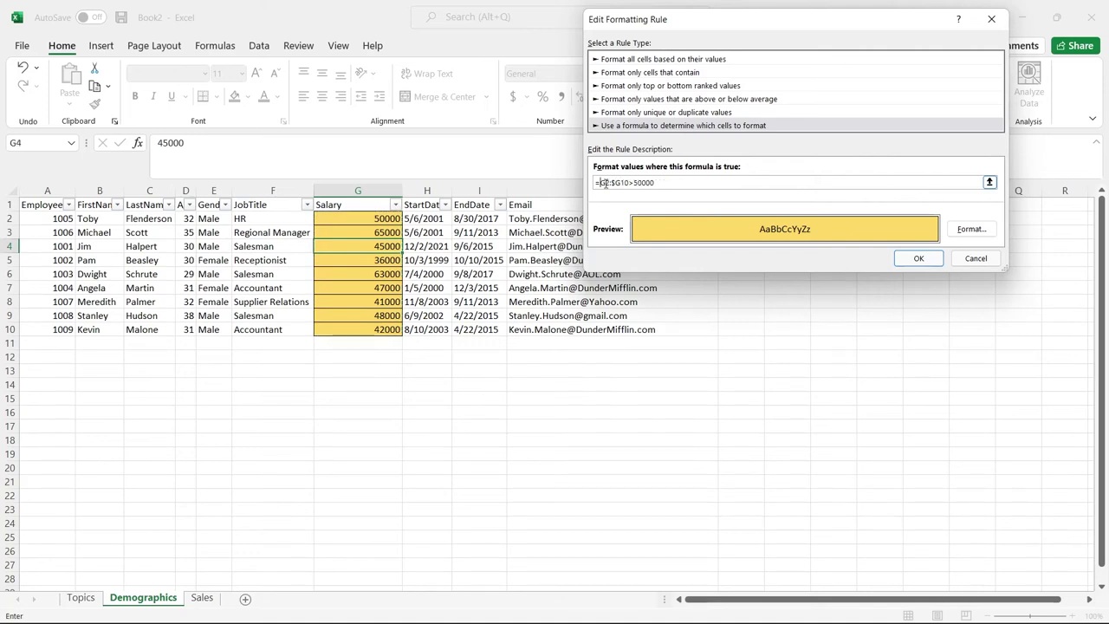
{"action": "left_click", "coordinate": [617, 183]}
{"action": "key", "text": "BackSpace"}
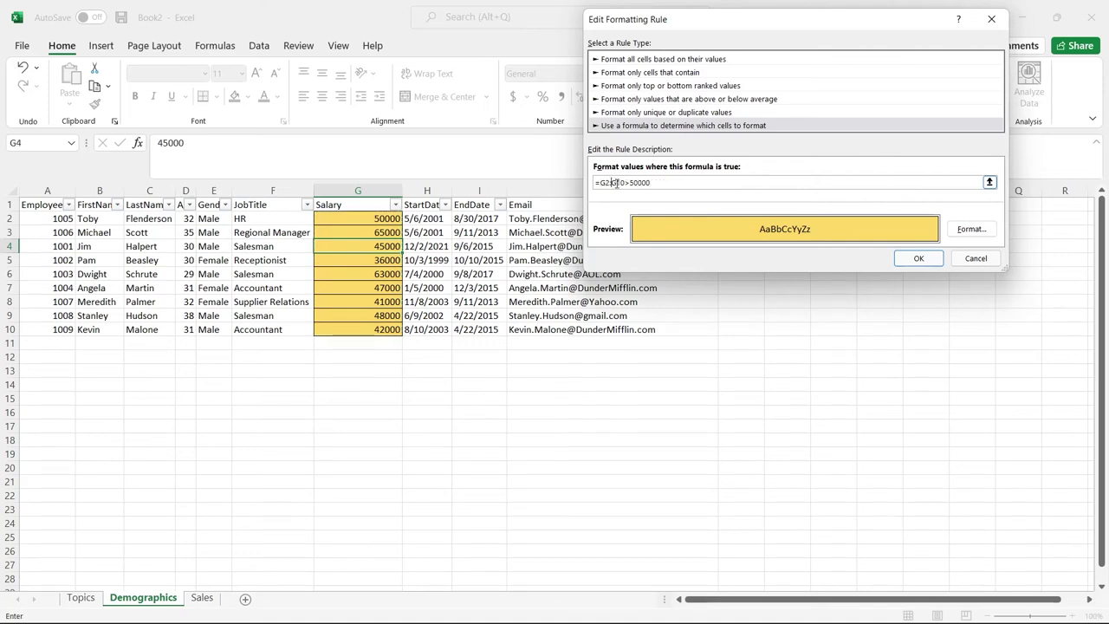
{"action": "left_click", "coordinate": [926, 260]}
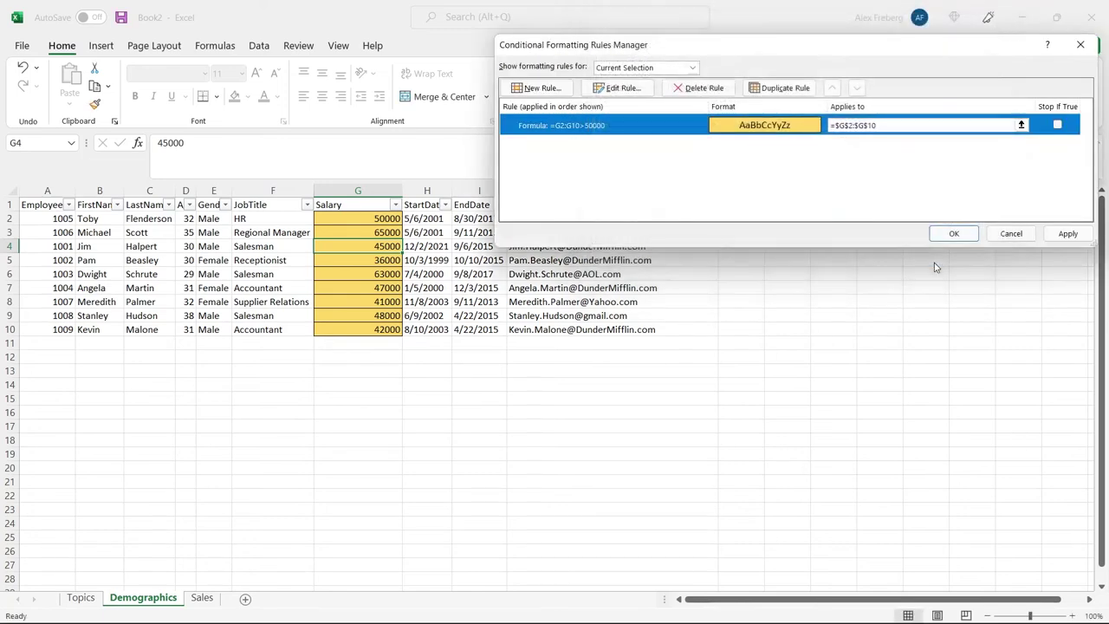
Keep the G2:G10 target range and apply the corrected rule.
{"action": "left_click_drag", "start_coordinate": [884, 126], "coordinate": [837, 125]}
{"action": "left_click", "coordinate": [858, 126]}
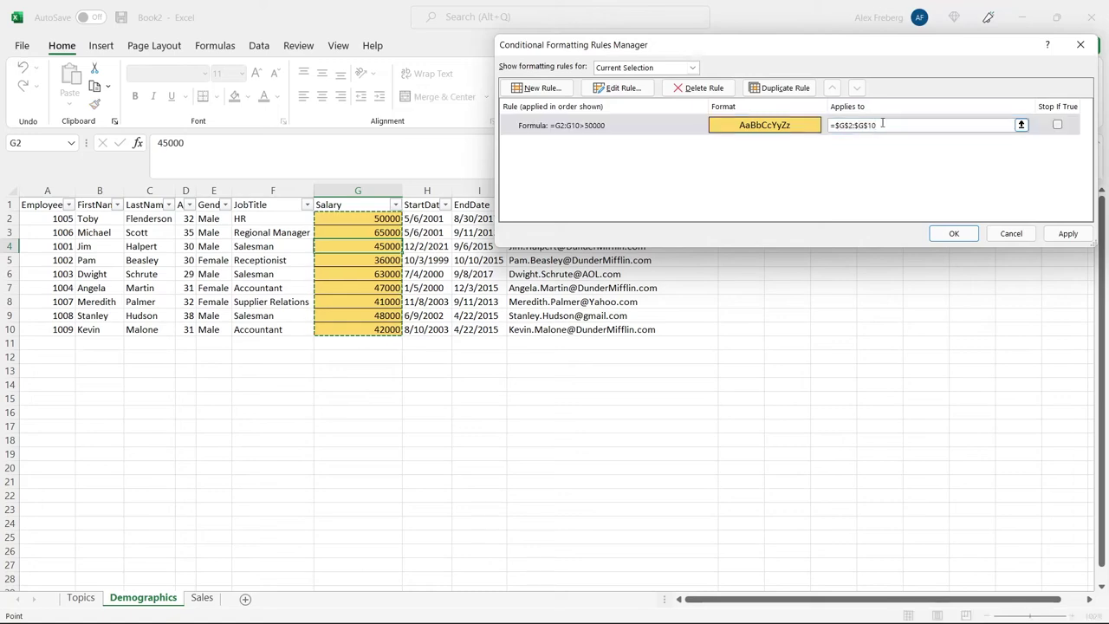
{"action": "left_click", "coordinate": [1067, 235]}
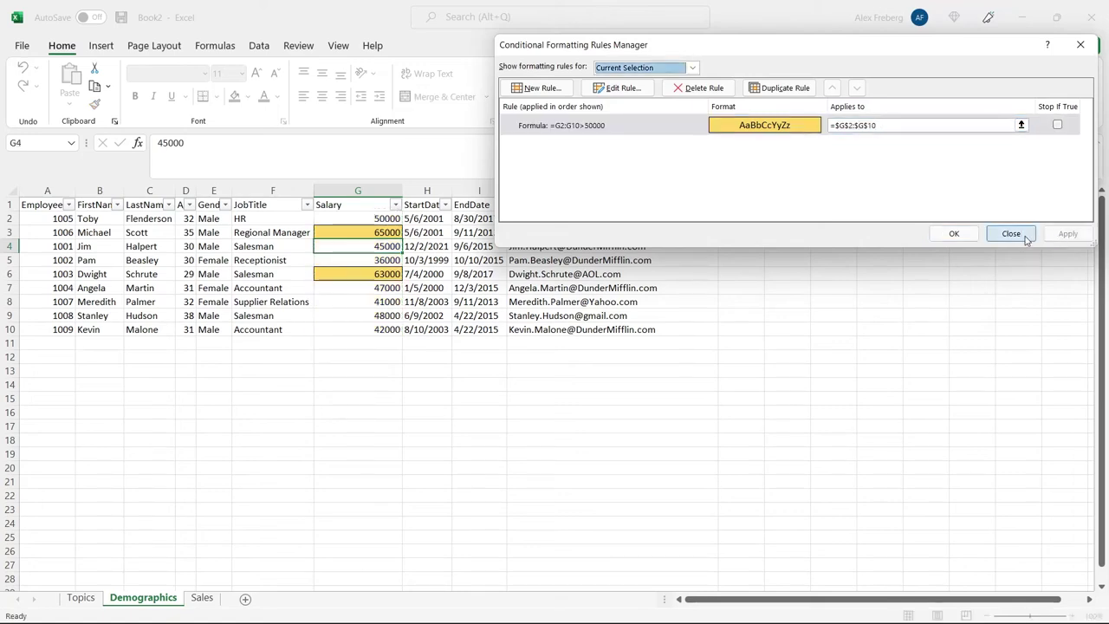
{"action": "left_click", "coordinate": [956, 234]}
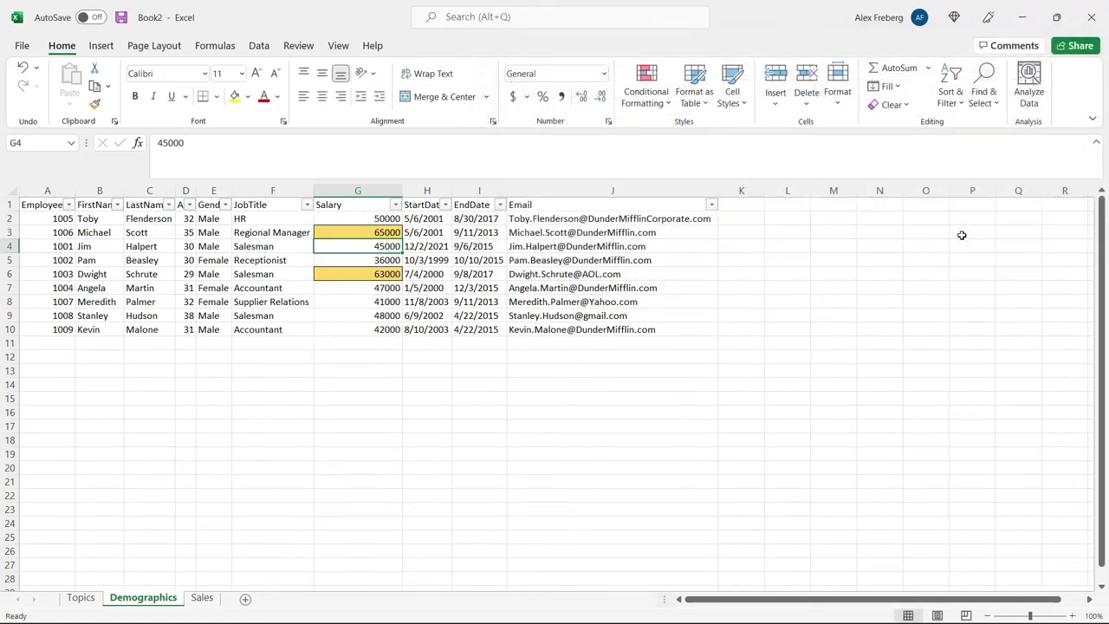
Verify that 65000 in G3 and 63000 in G6 are yellow while 45000 in G4 is not.
{"action": "left_click", "coordinate": [386, 234]}
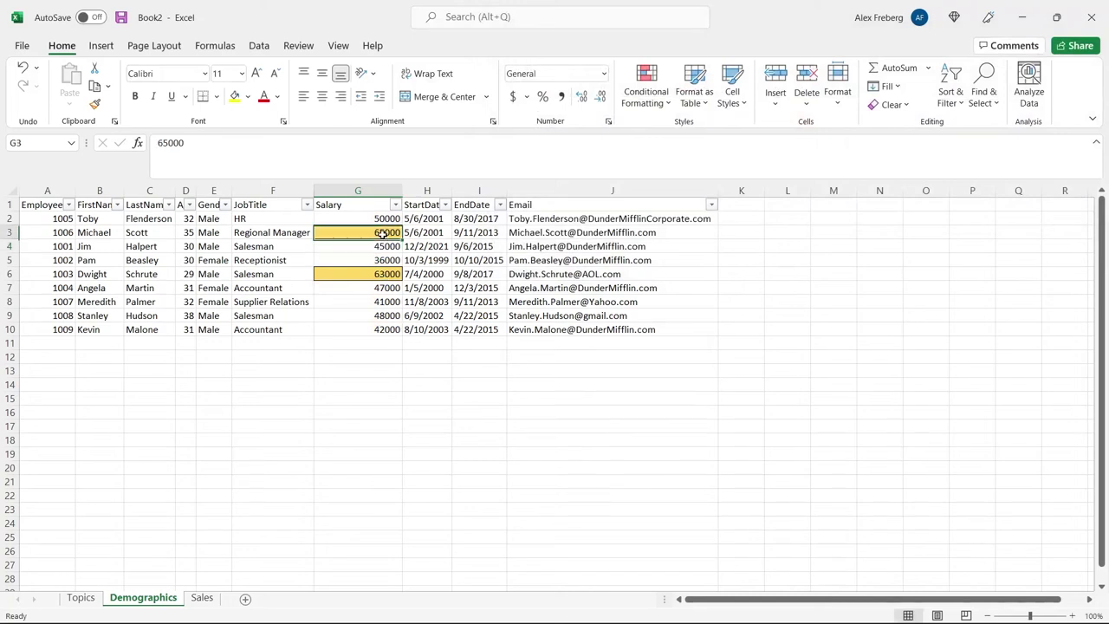
{"action": "left_click", "coordinate": [368, 274]}
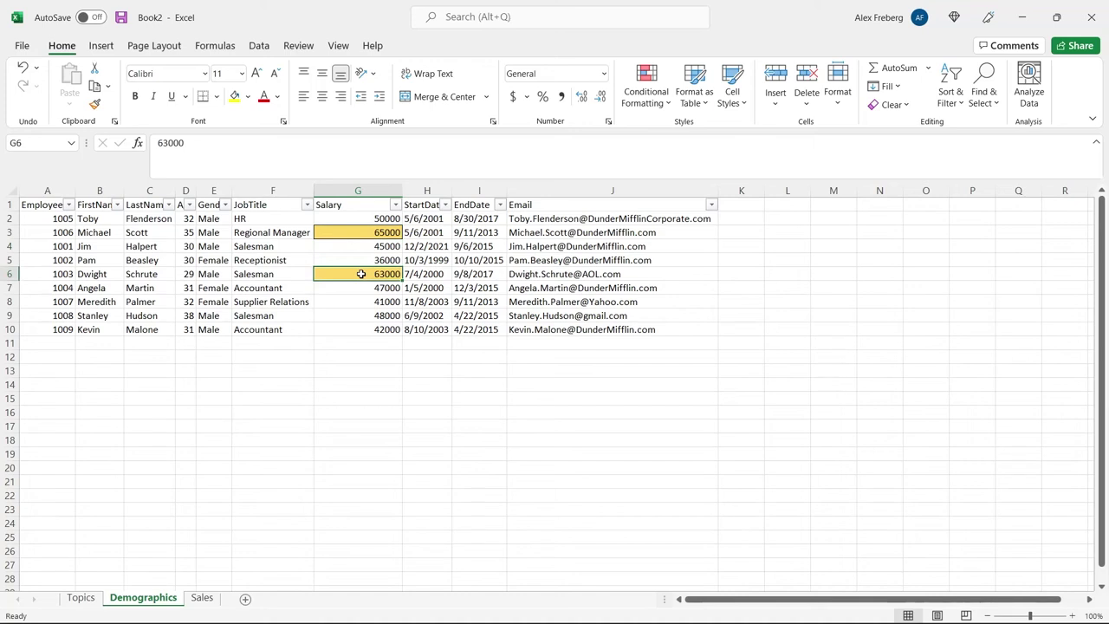
{"action": "left_click", "coordinate": [361, 245]}
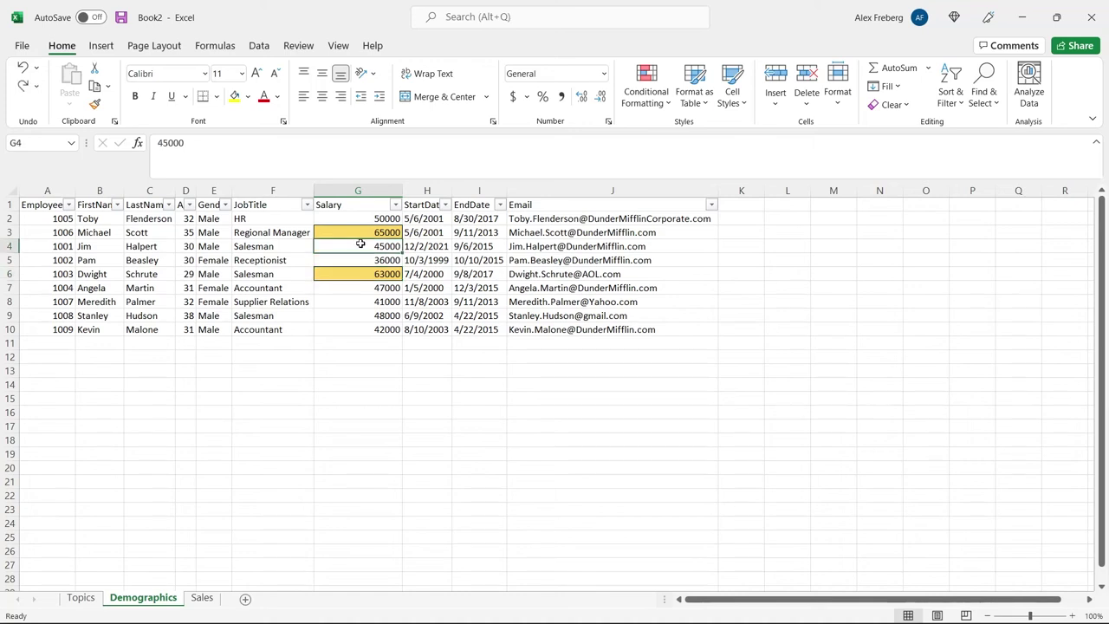
Select the Age values D2:D10 and bring up Conditional Formatting.
{"action": "left_click", "coordinate": [189, 220]}
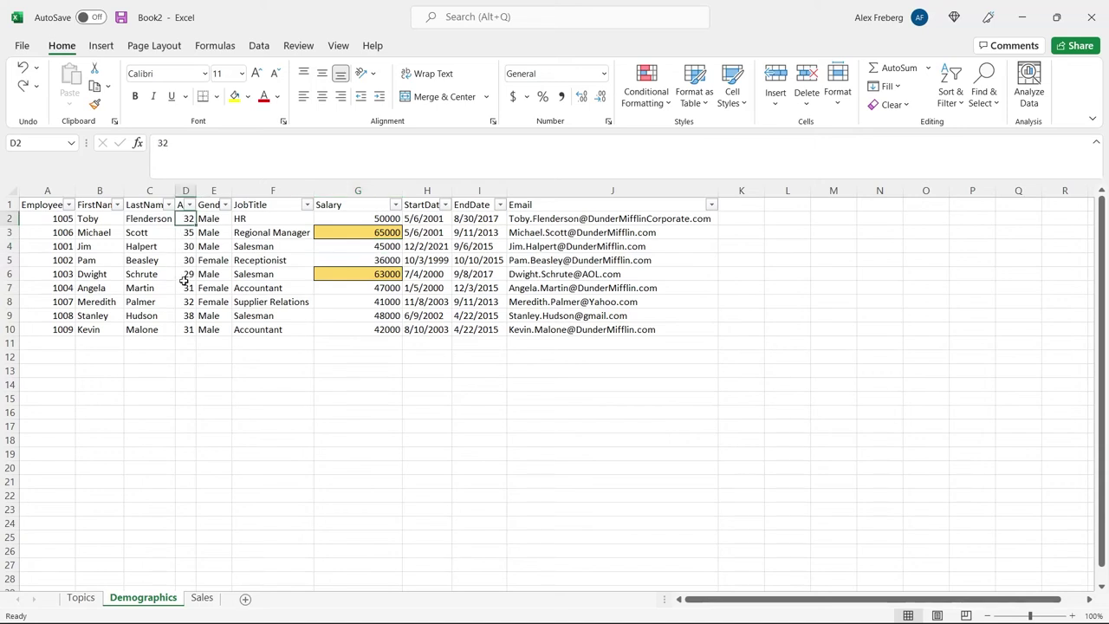
{"action": "left_click", "coordinate": [187, 329], "text": "shift"}
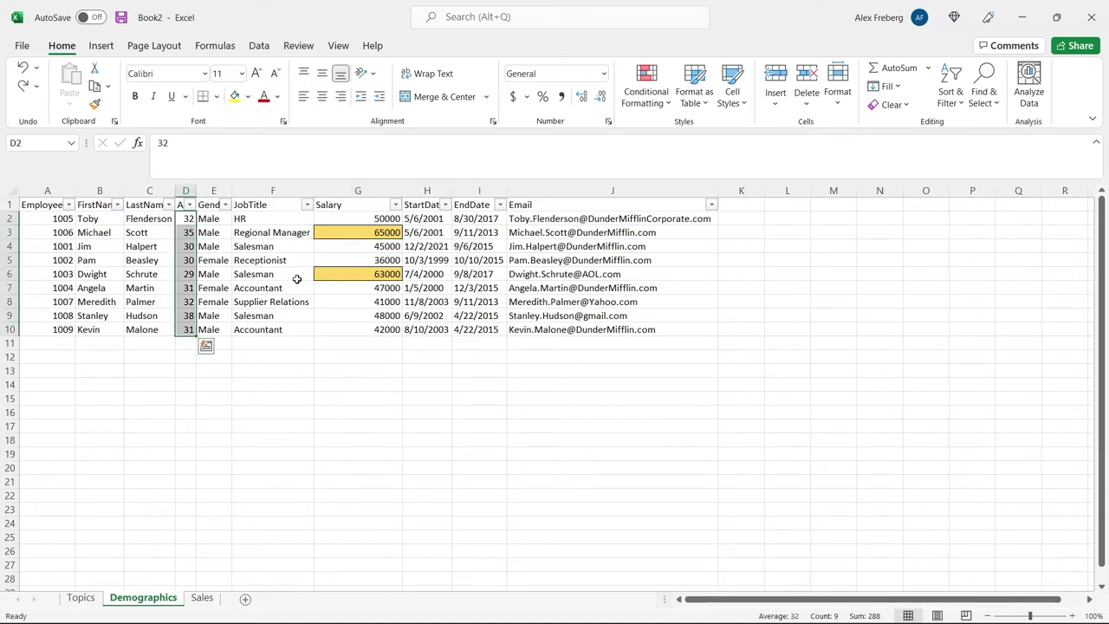
{"action": "left_click", "coordinate": [646, 95]}
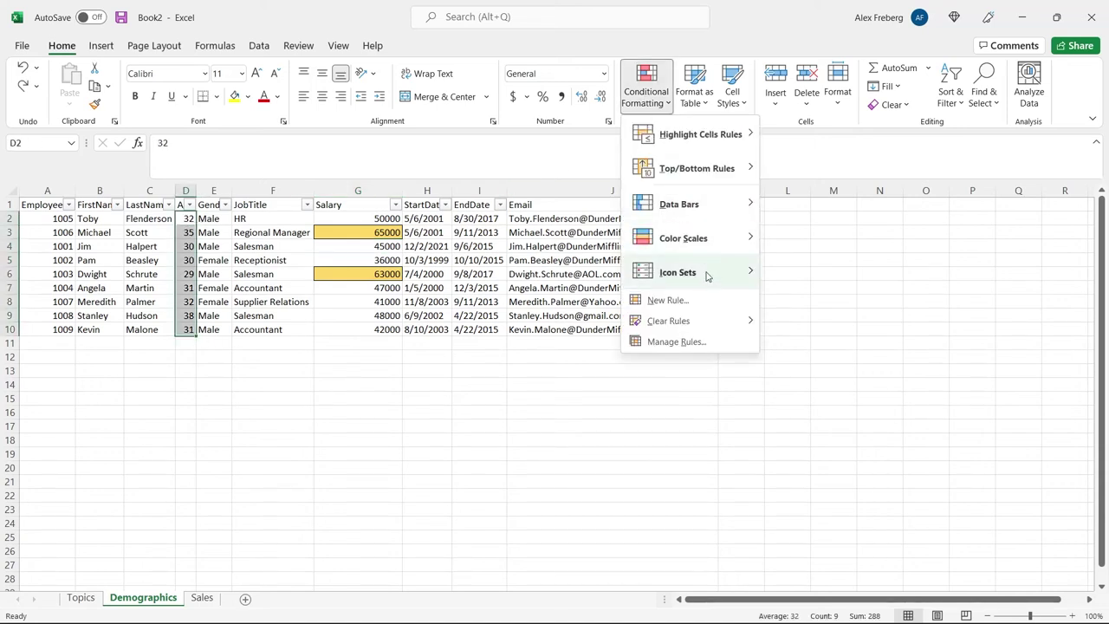
Start a new formula-based rule referencing the Age range D2:D10.
{"action": "left_click", "coordinate": [698, 300]}
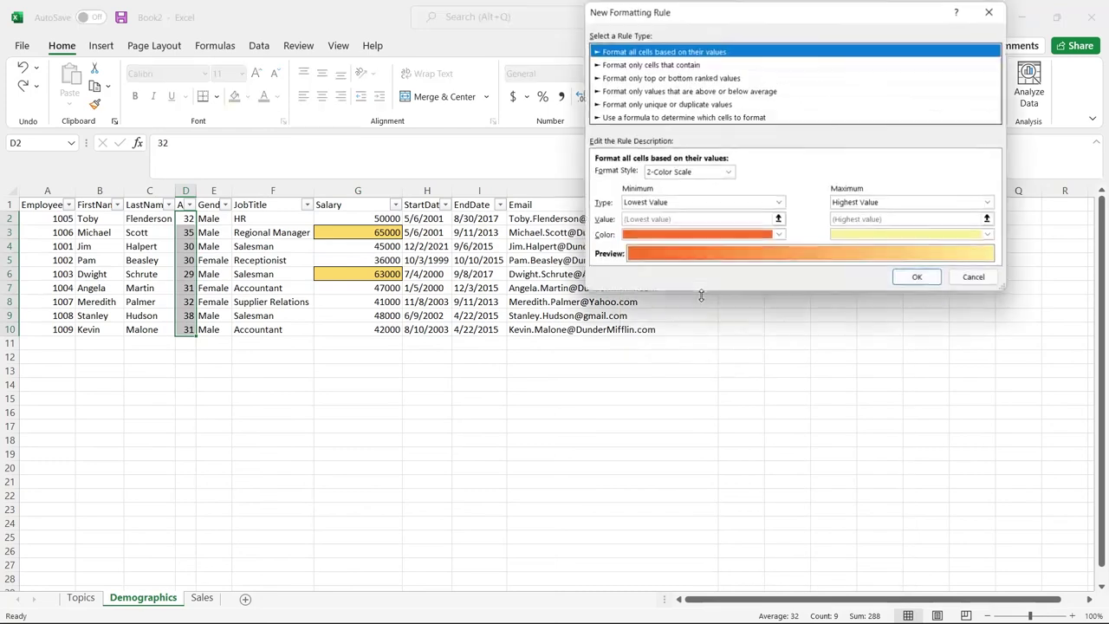
{"action": "left_click", "coordinate": [701, 119]}
{"action": "left_click", "coordinate": [663, 176]}
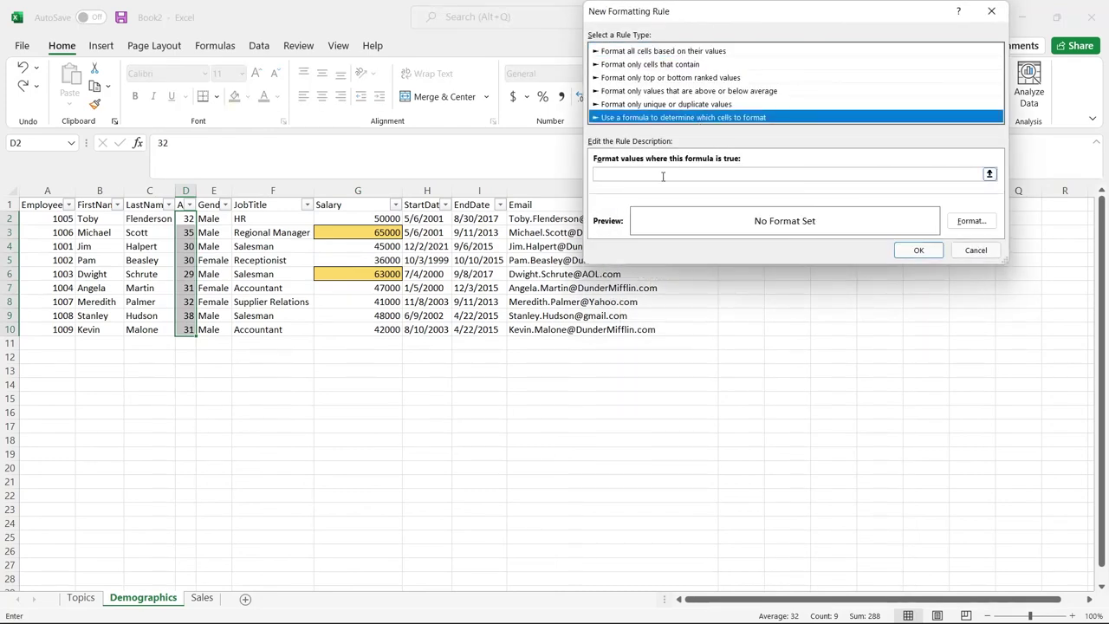
{"action": "type", "text": "="}
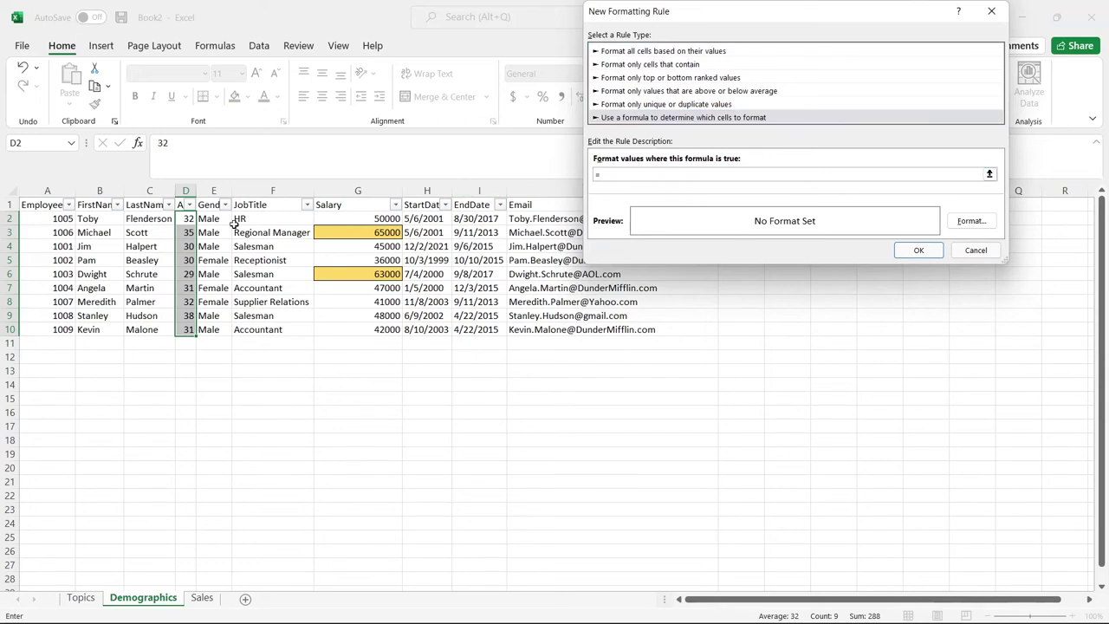
{"action": "left_click", "coordinate": [186, 219]}
{"action": "left_click_drag", "start_coordinate": [184, 327], "coordinate": [184, 330]}
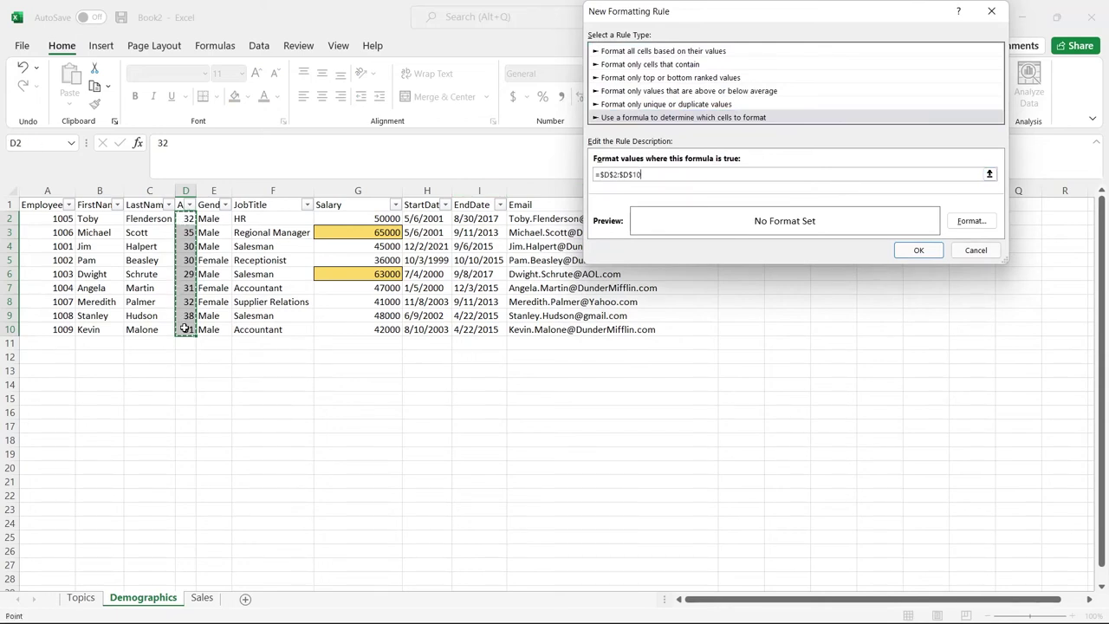
Strip the $ anchors and complete the formula as =D2:D10>30.
{"action": "left_click", "coordinate": [613, 174]}
{"action": "key", "text": "BackSpace"}
{"action": "left_click", "coordinate": [631, 175]}
{"action": "key", "text": "BackSpace"}
{"action": "left_click", "coordinate": [618, 174]}
{"action": "key", "text": "BackSpace"}
{"action": "left_click", "coordinate": [604, 175]}
{"action": "key", "text": "BackSpace"}
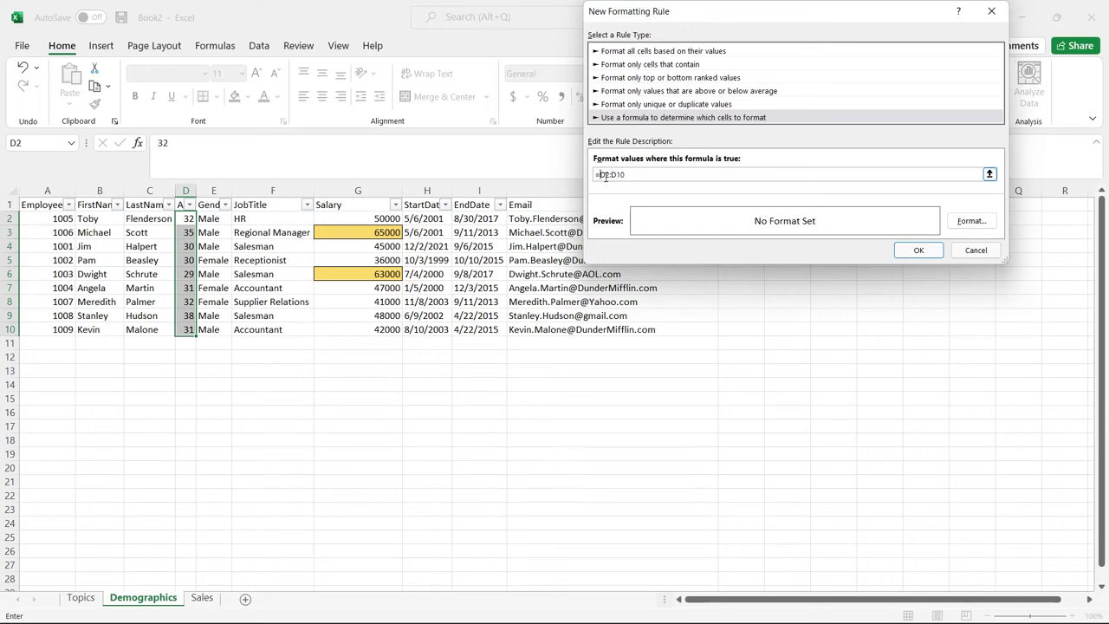
{"action": "type", "text": ">30"}
Give the age rule a light green fill and finish creating it.
{"action": "left_click", "coordinate": [971, 221]}
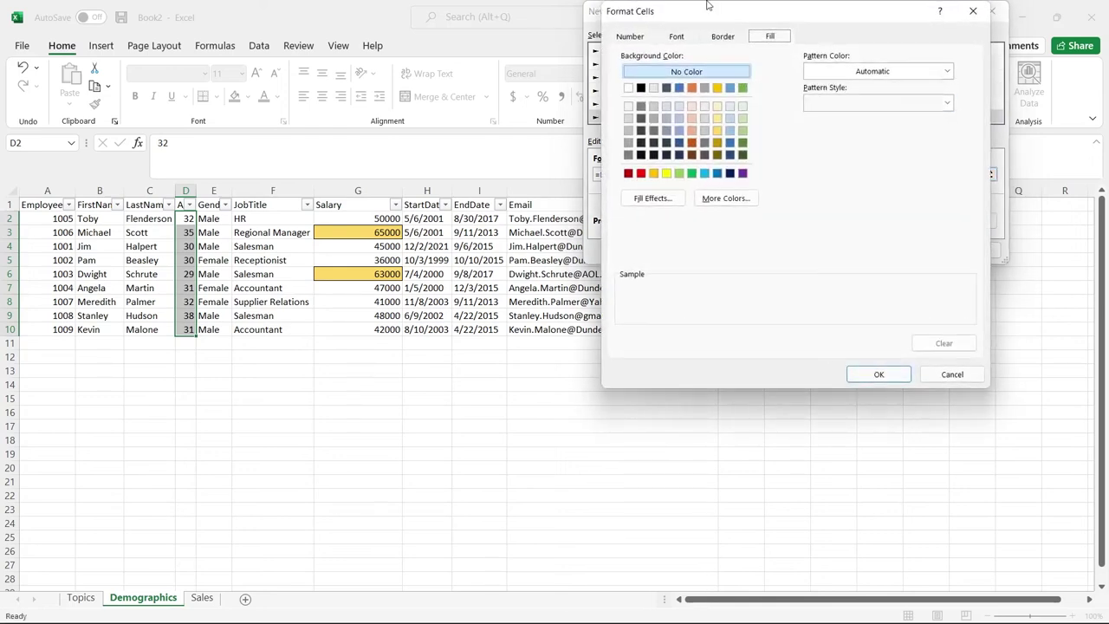
{"action": "left_click", "coordinate": [744, 131]}
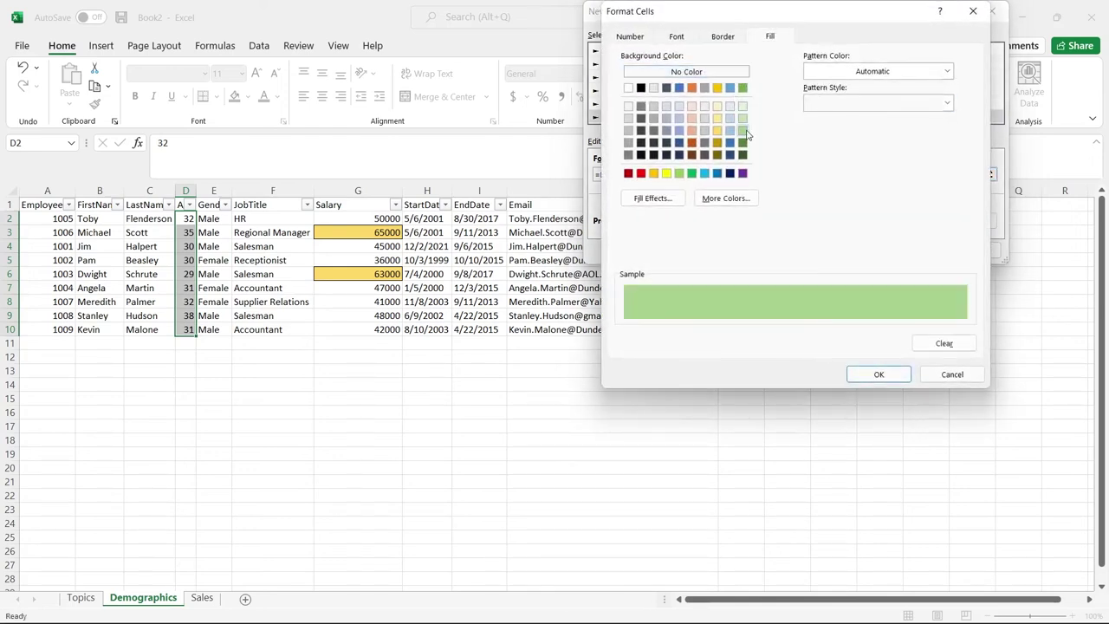
{"action": "left_click", "coordinate": [874, 375]}
{"action": "left_click", "coordinate": [919, 250]}
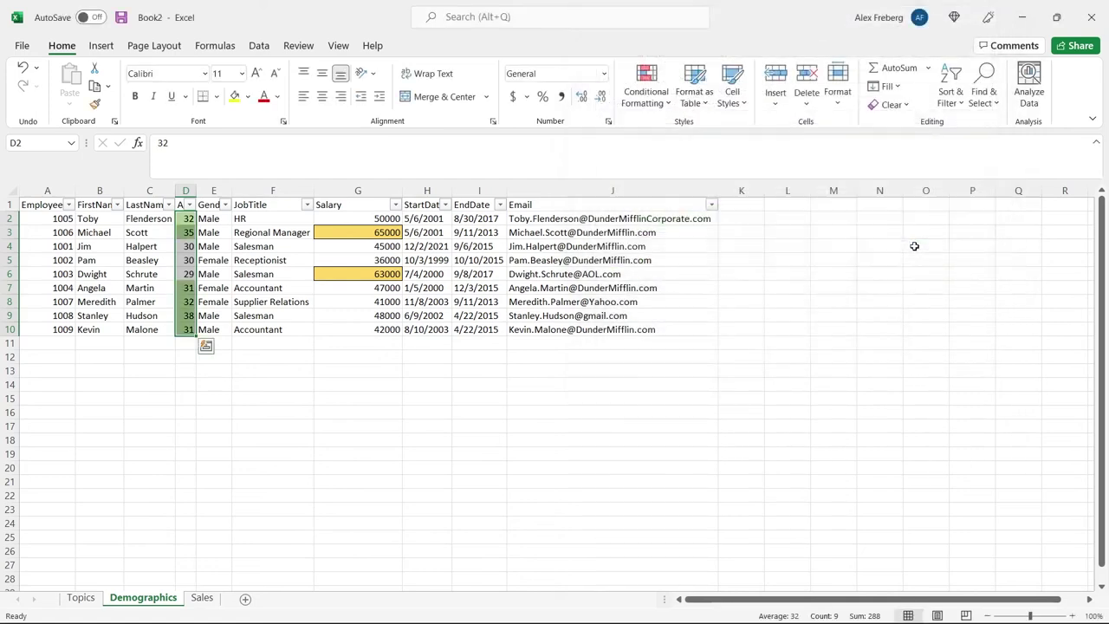
Review the green ages, then select age 29 in D6 and bring up Conditional Formatting.
{"action": "left_click", "coordinate": [262, 330]}
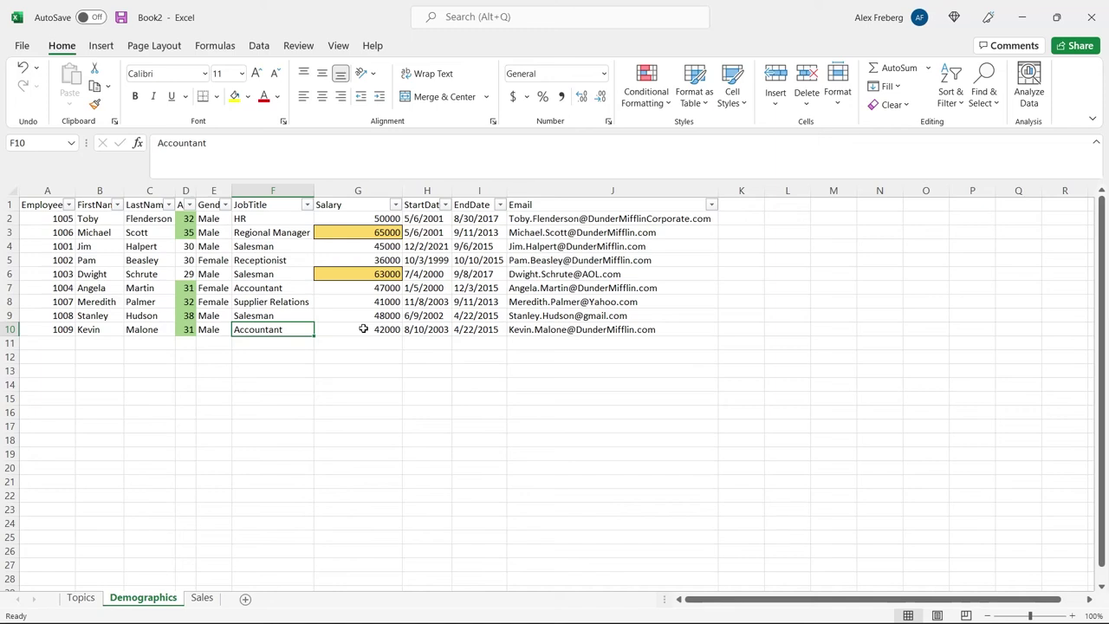
{"action": "left_click", "coordinate": [187, 274]}
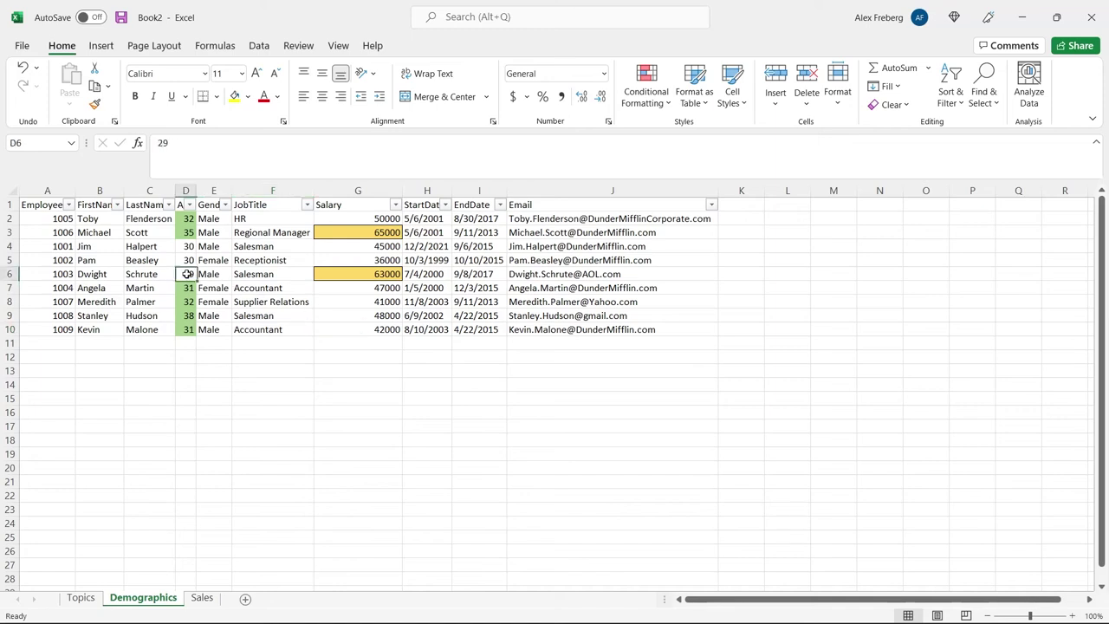
{"action": "left_click", "coordinate": [656, 92]}
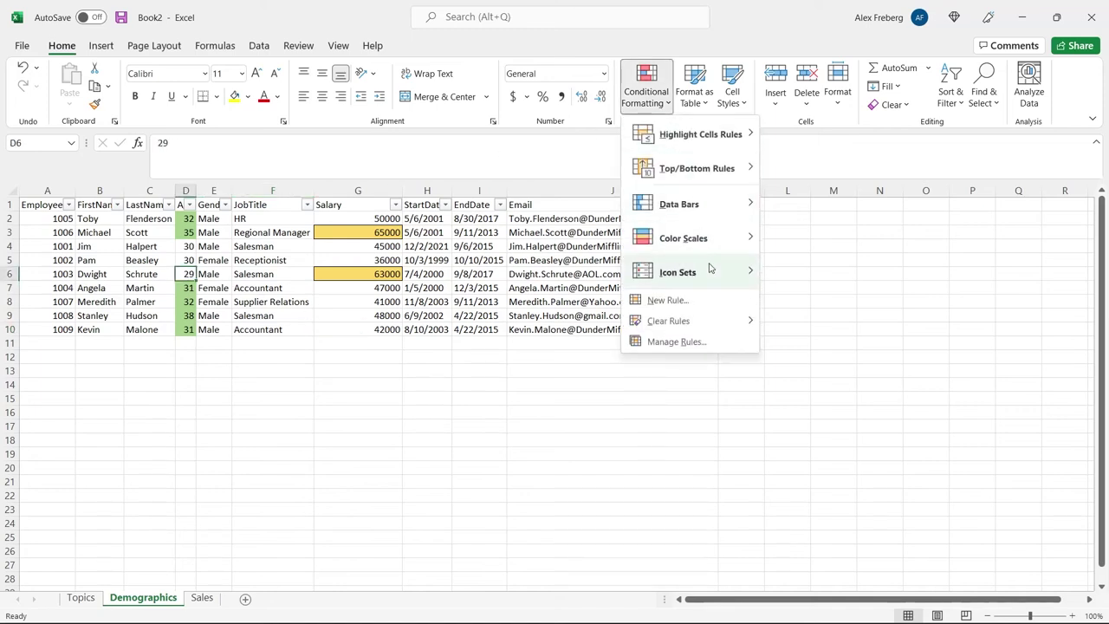
List all This Worksheet rules and delete the D2:D10>30 green age rule.
{"action": "left_click", "coordinate": [705, 345]}
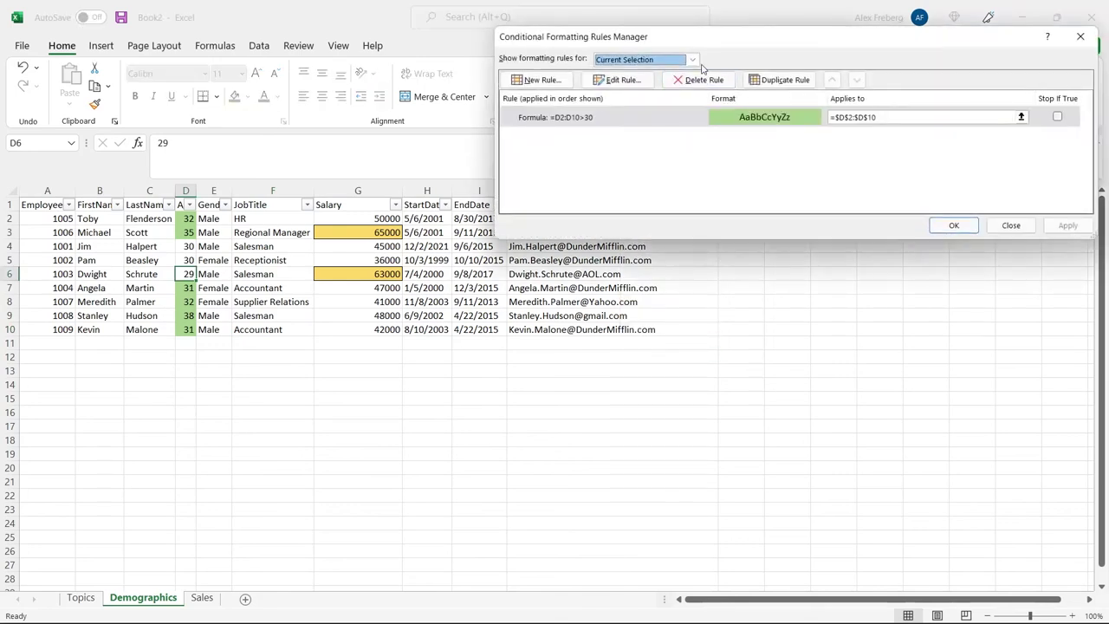
{"action": "left_click", "coordinate": [693, 61]}
{"action": "left_click", "coordinate": [684, 83]}
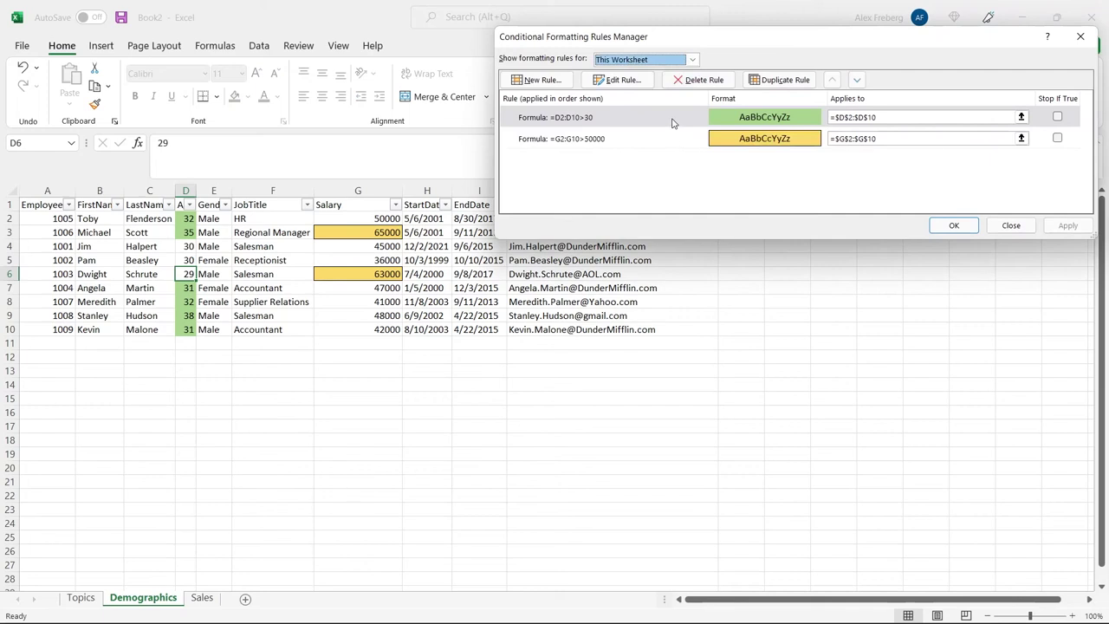
{"action": "left_click", "coordinate": [623, 134]}
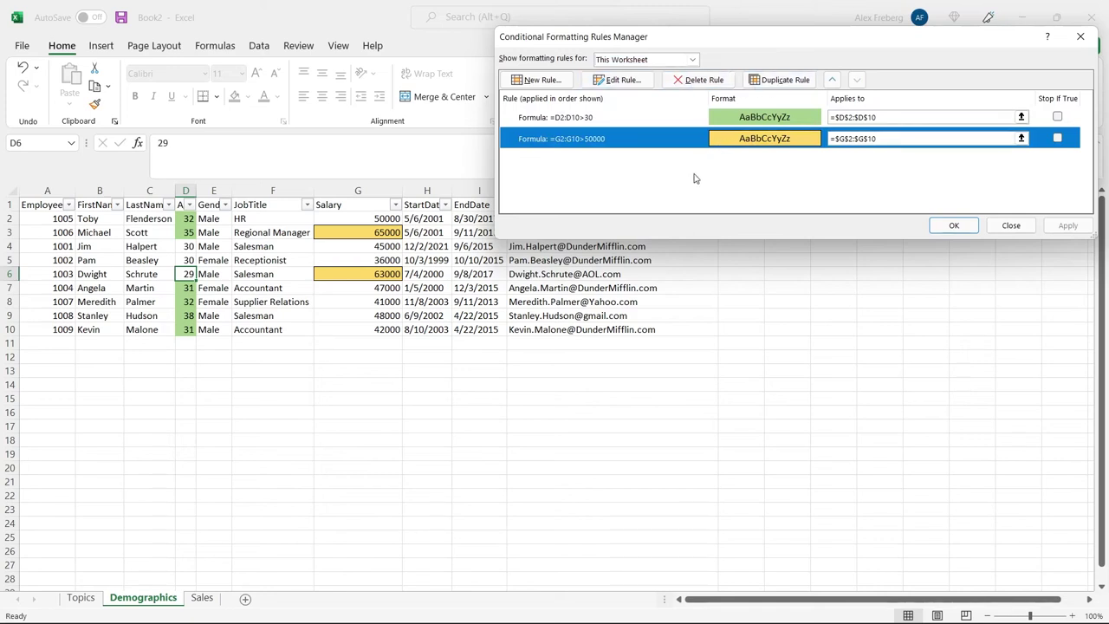
{"action": "left_click", "coordinate": [654, 119]}
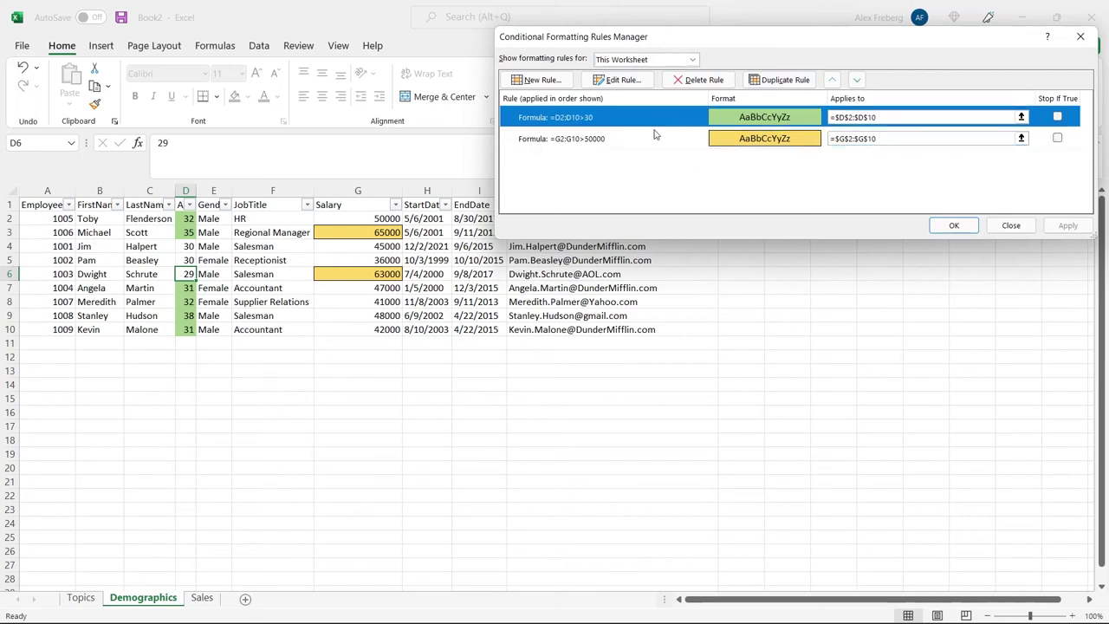
{"action": "left_click", "coordinate": [664, 150]}
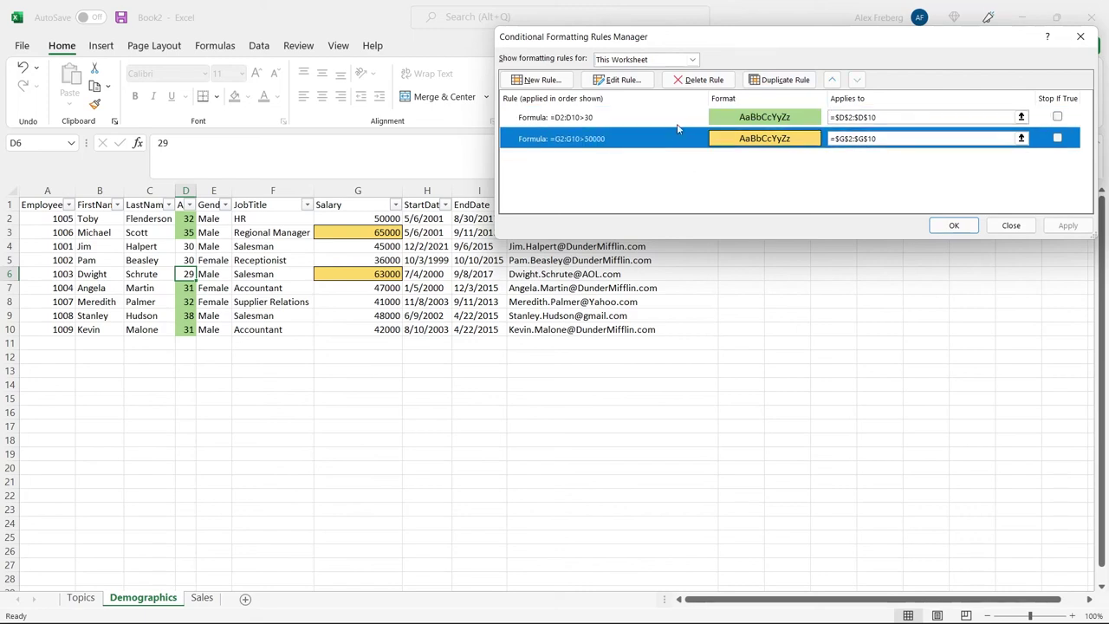
{"action": "left_click", "coordinate": [679, 128]}
{"action": "left_click", "coordinate": [702, 83]}
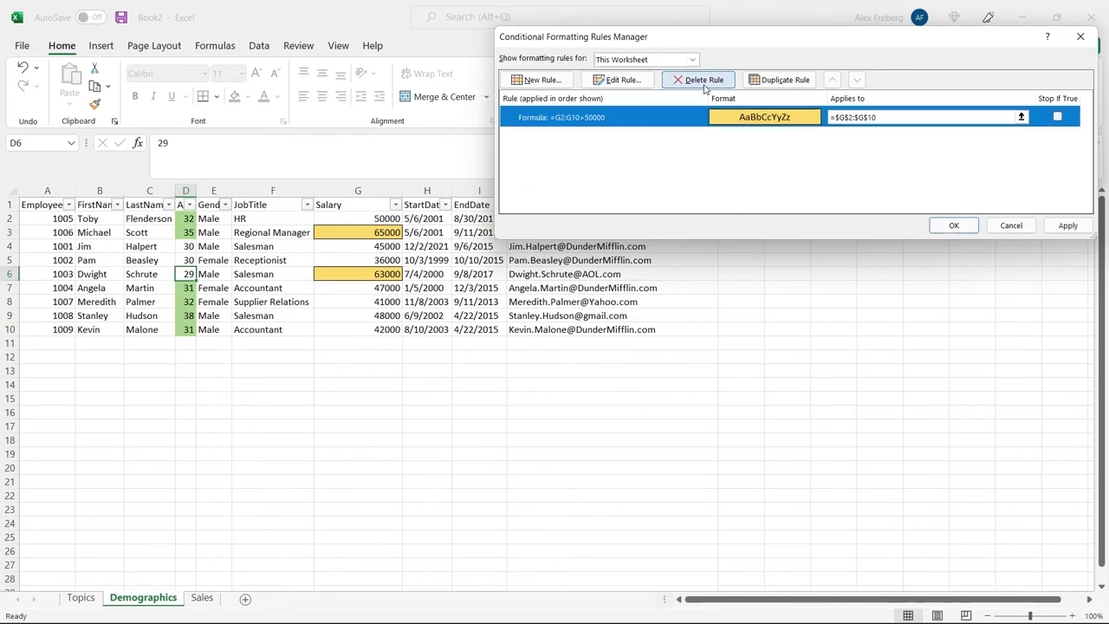
{"action": "left_click", "coordinate": [1068, 225]}
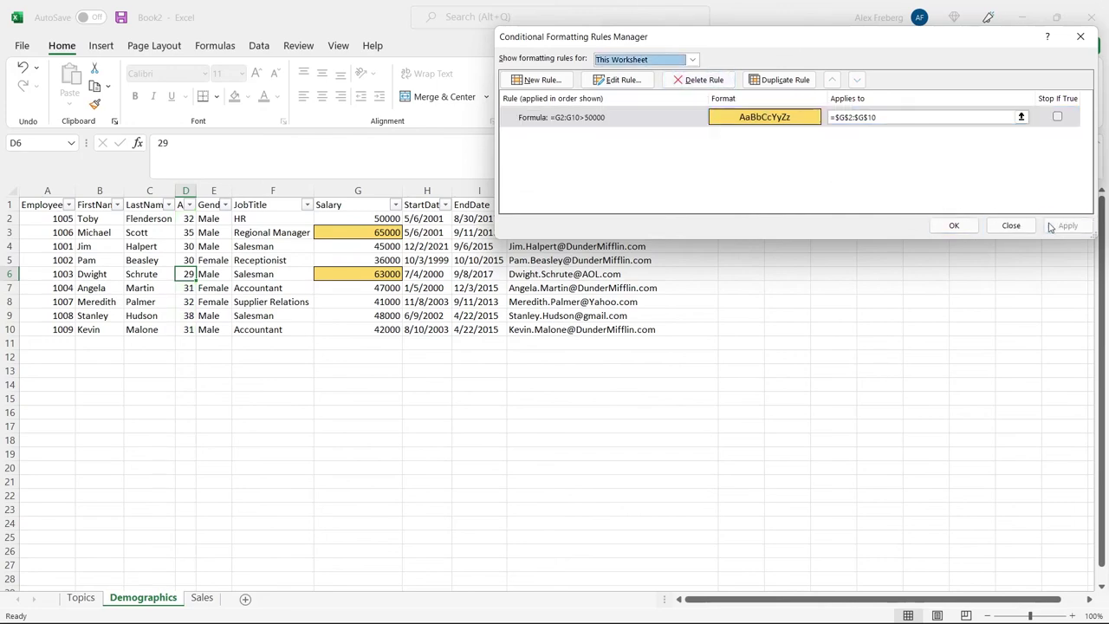
{"action": "left_click", "coordinate": [962, 227]}
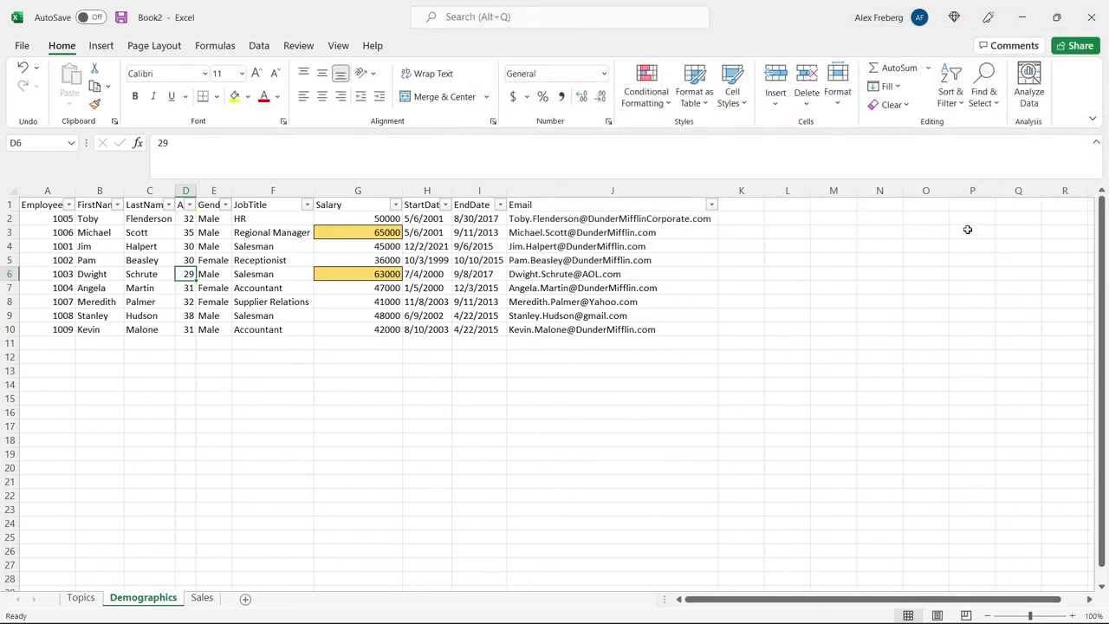
Select empty cell J13 below the table and bring up Conditional Formatting.
{"action": "left_click", "coordinate": [536, 368]}
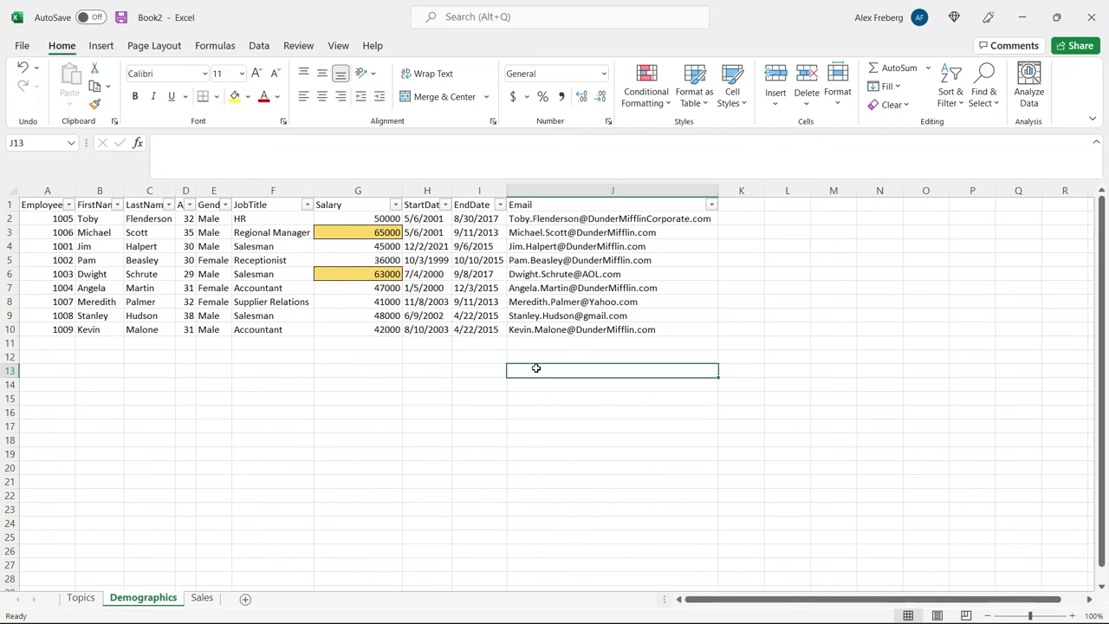
{"action": "left_click", "coordinate": [664, 103]}
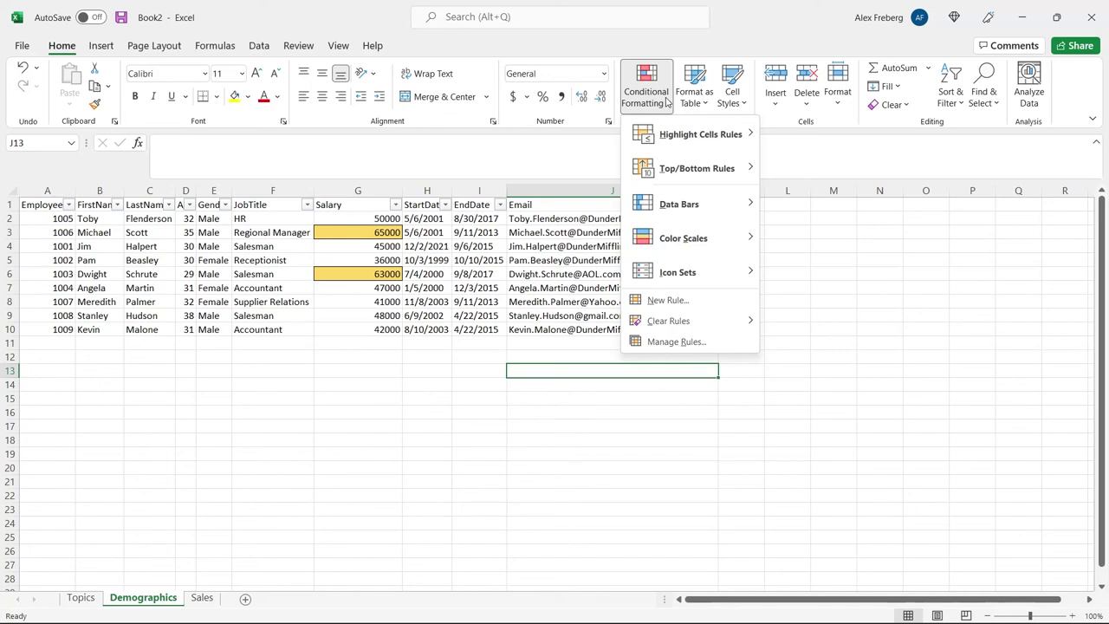
Dismiss the menu and view the Salary filter list of values 36000 to 65000.
{"action": "left_click", "coordinate": [395, 206]}
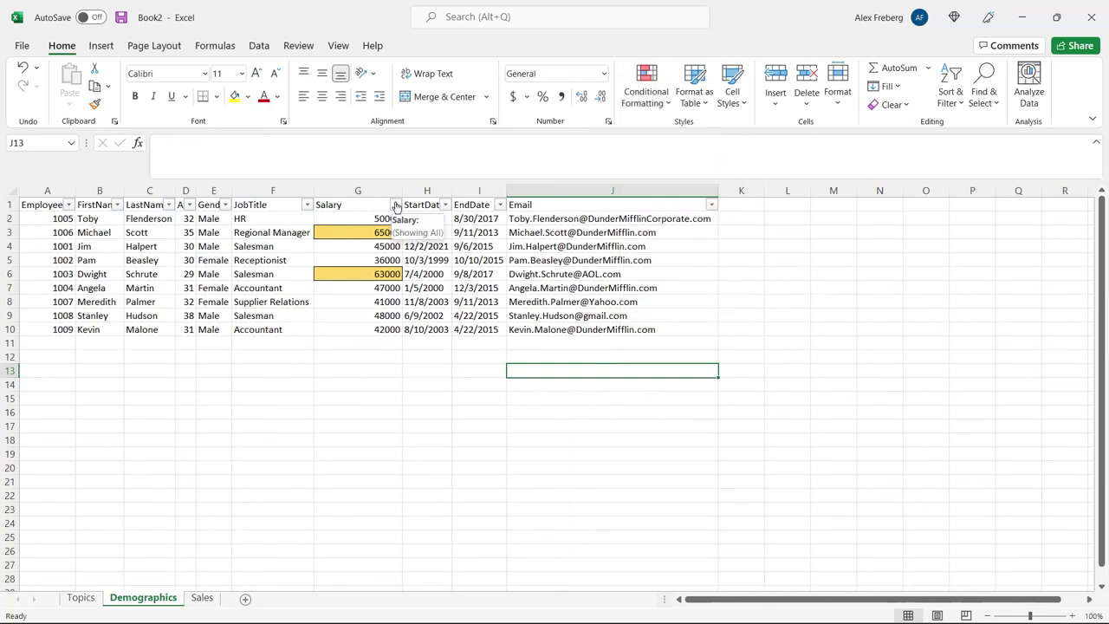
{"action": "left_click", "coordinate": [396, 205]}
{"action": "scroll", "coordinate": [316, 448], "scroll_direction": "down", "scroll_amount": 1}
{"action": "scroll", "coordinate": [316, 448], "scroll_direction": "up", "scroll_amount": 1}
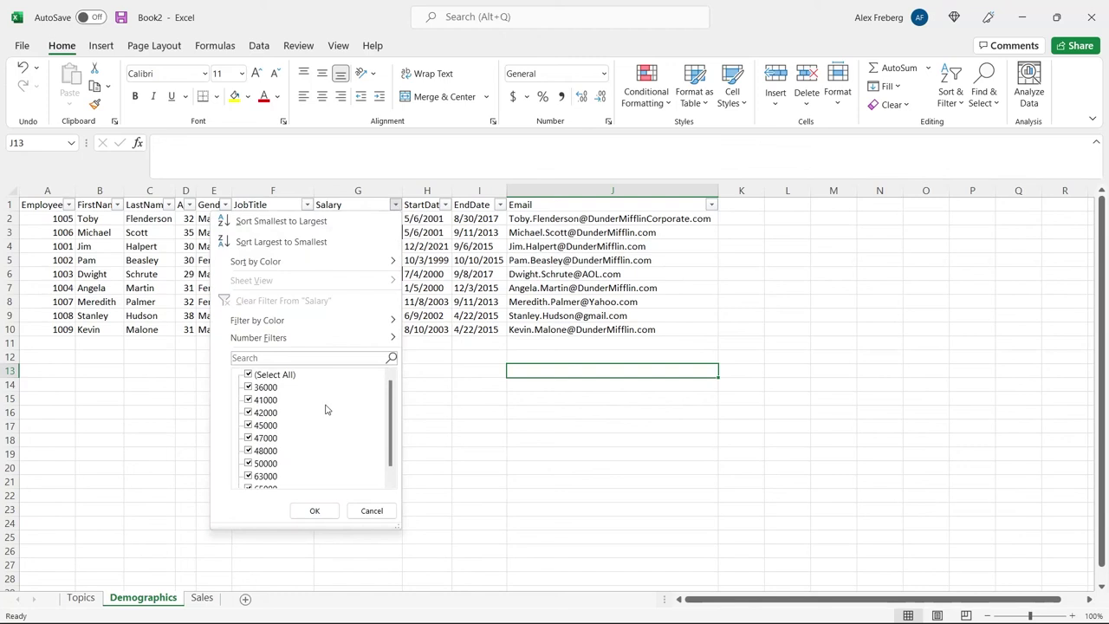